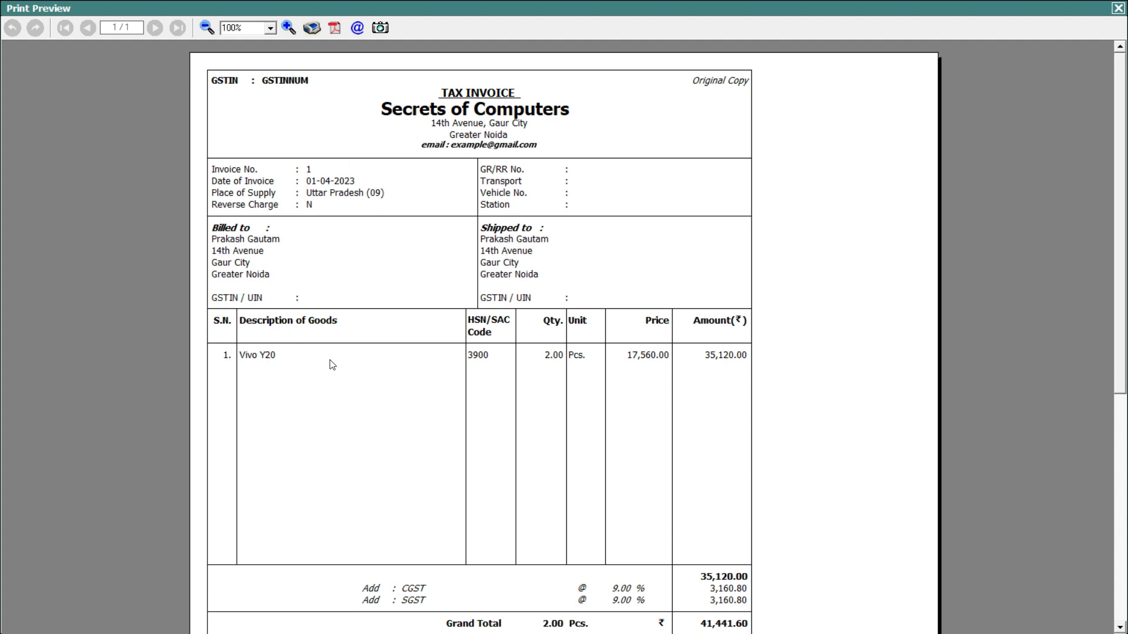
# Review the Vivo Y20 invoice preview down to the ₹41,441.60 grand total, then close it.
pyautogui.scroll(-1, 1122, 386)
pyautogui.moveTo(1122, 386); pyautogui.dragTo(1122, 614)
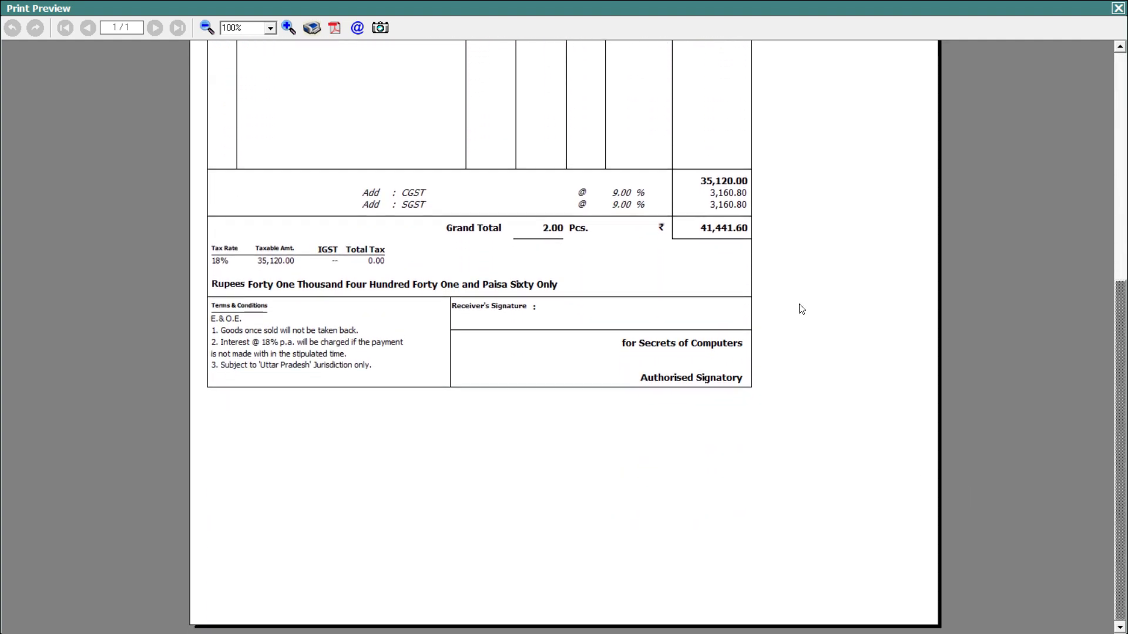
pyautogui.moveTo(1124, 442)
pyautogui.mouseDown()
pyautogui.moveTo(1096, 337)
pyautogui.moveTo(1097, 203)
pyautogui.mouseUp()
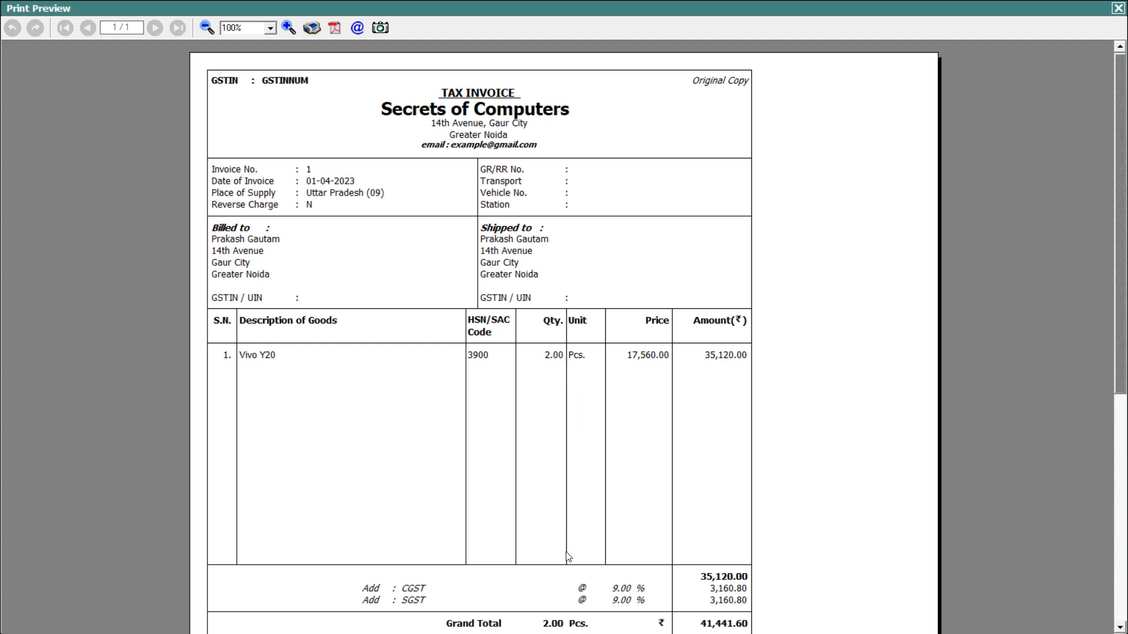
pyautogui.click(1118, 8)
# Leave the sales voucher, close the Secrets of Computers company and exit Busy.
pyautogui.press('Escape')
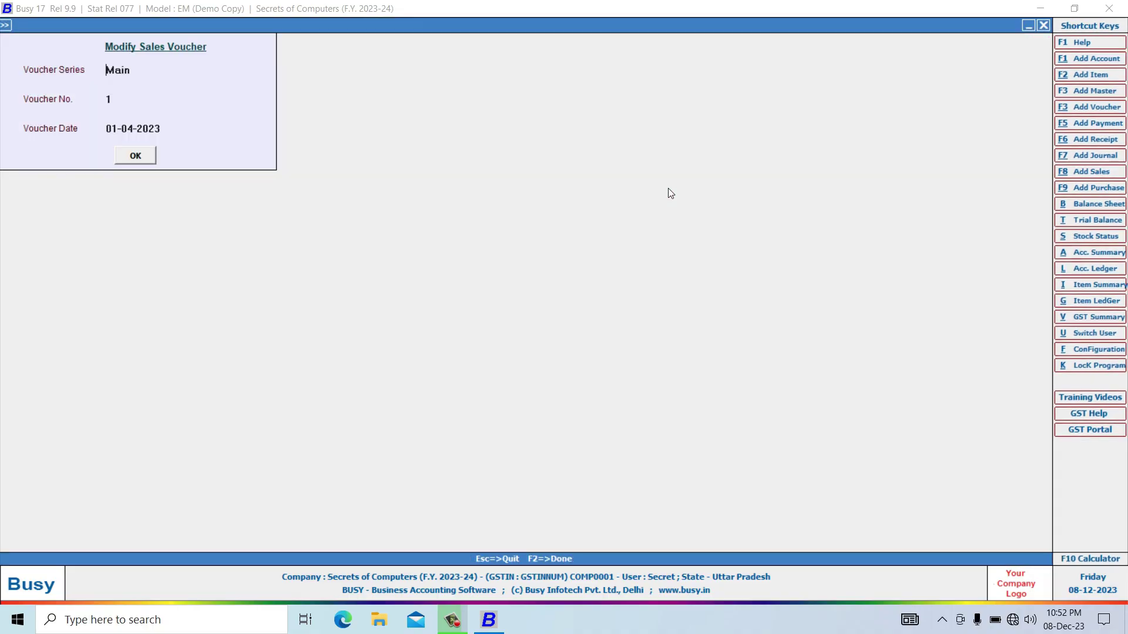
pyautogui.press('Escape')
pyautogui.press('Escape')
pyautogui.press('Escape')
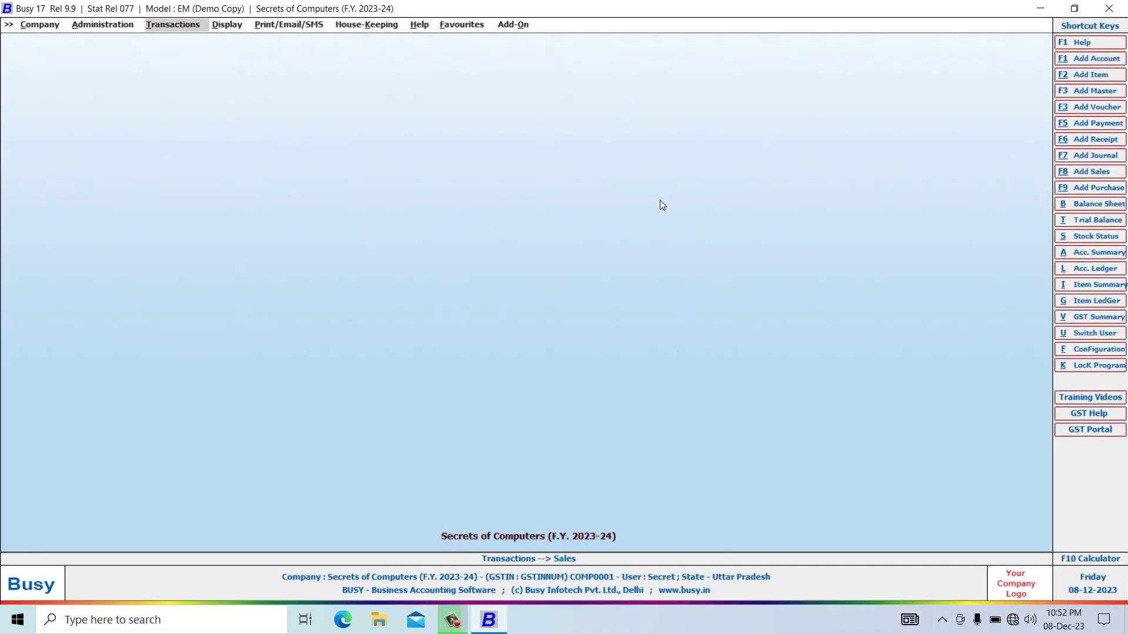
pyautogui.press('Escape')
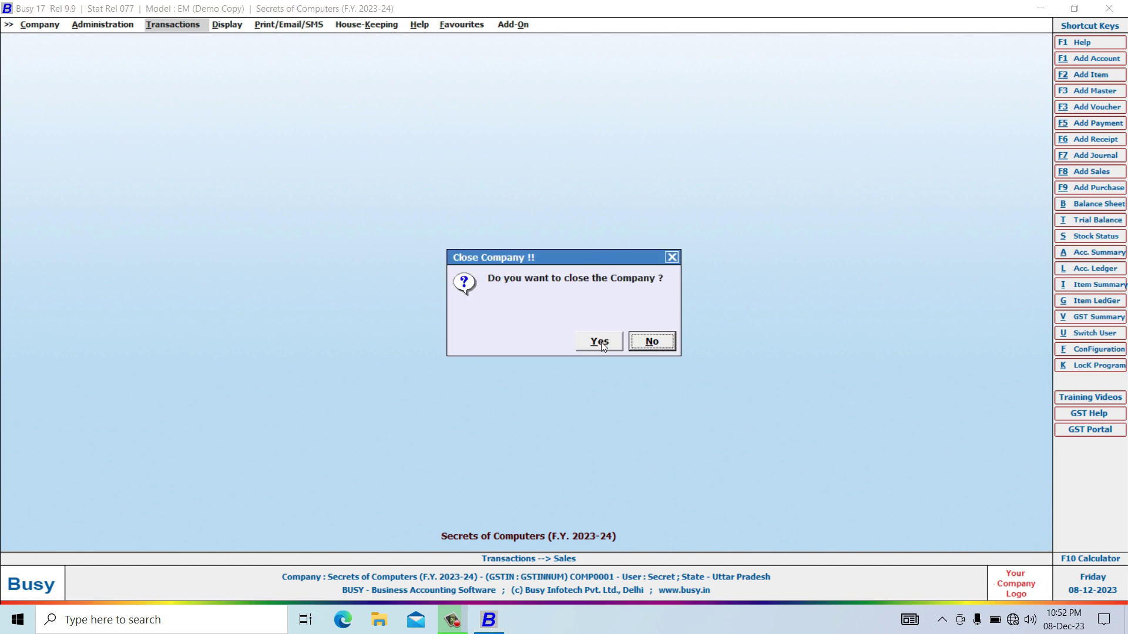
pyautogui.click(601, 342)
pyautogui.press('Escape')
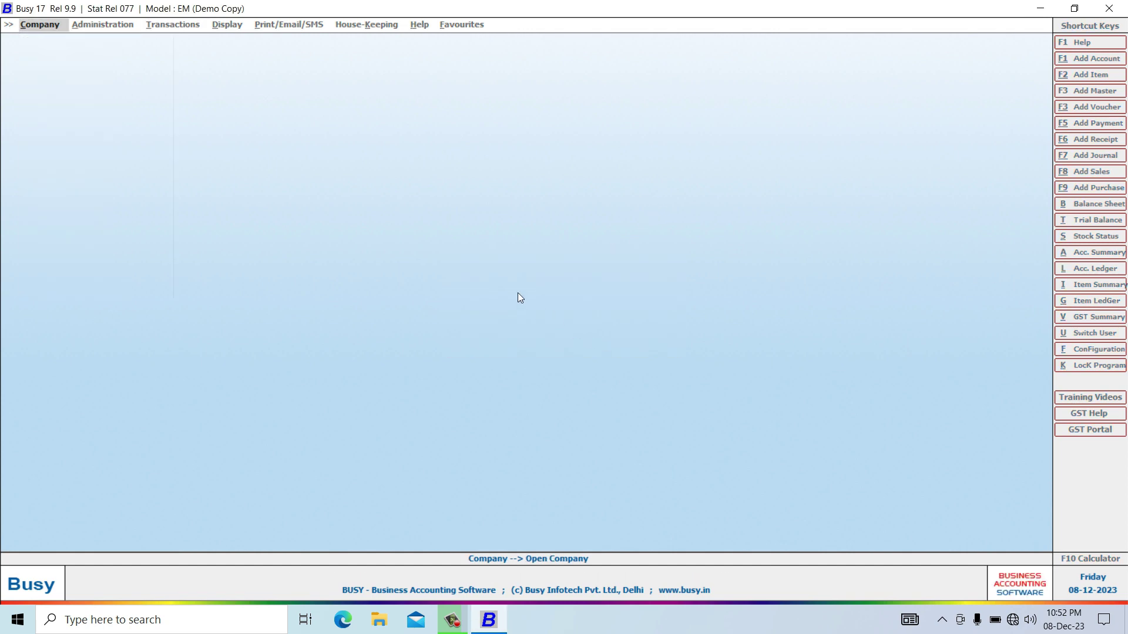
pyautogui.press('Escape')
pyautogui.click(587, 349)
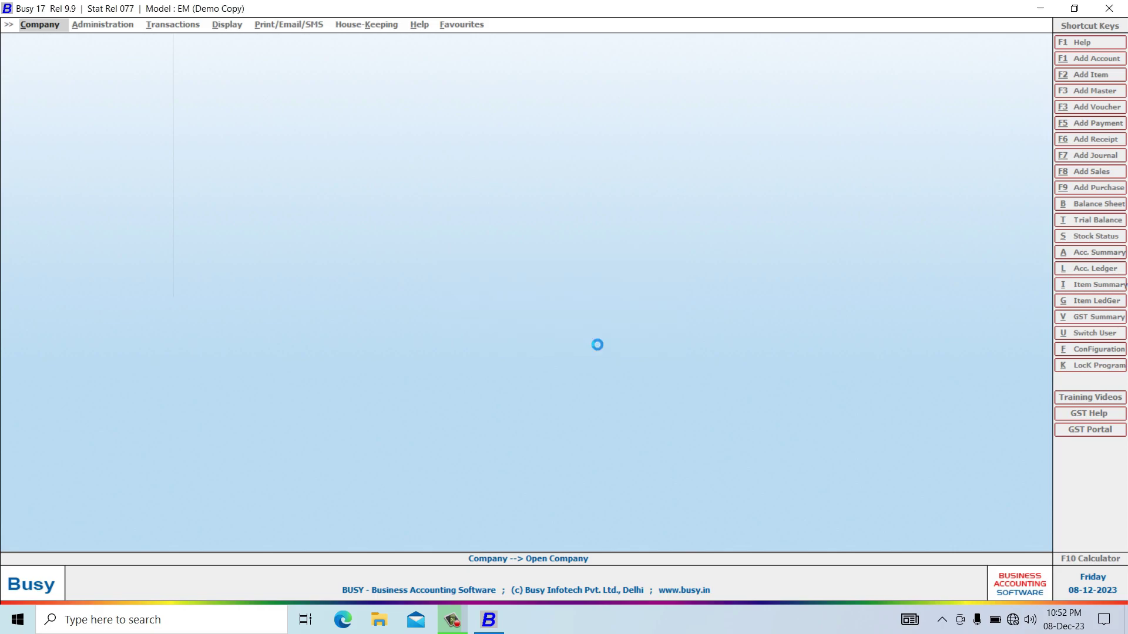
# Relaunch Busy 17 from the desktop and accept starting in demo mode.
pyautogui.rightClick(468, 238)
pyautogui.click(517, 283)
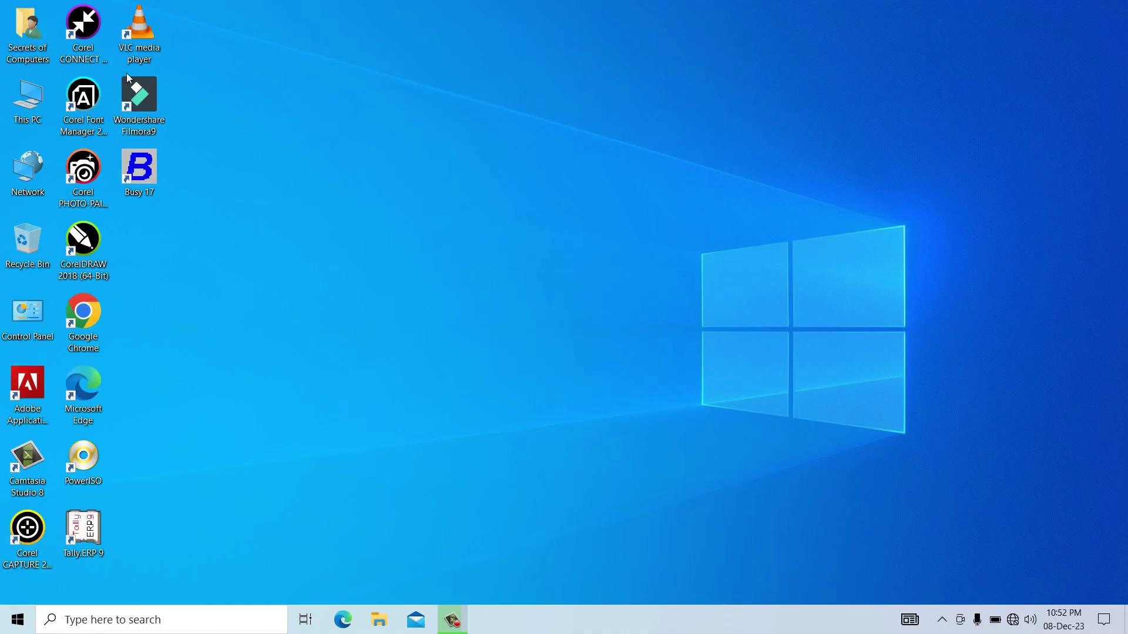
pyautogui.doubleClick(151, 161)
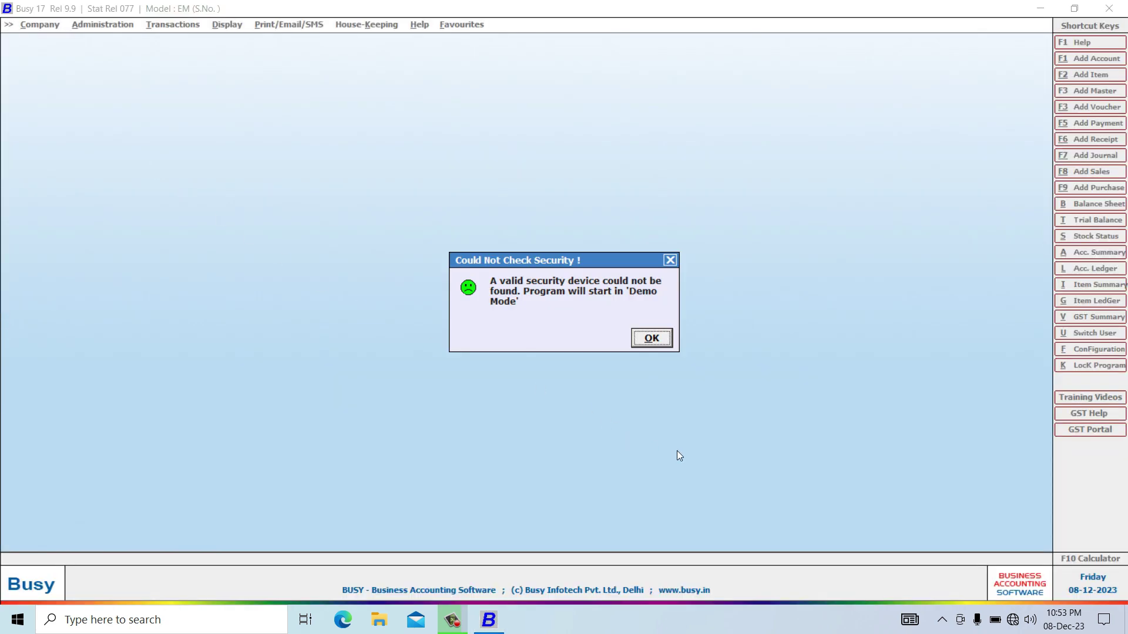
pyautogui.click(652, 339)
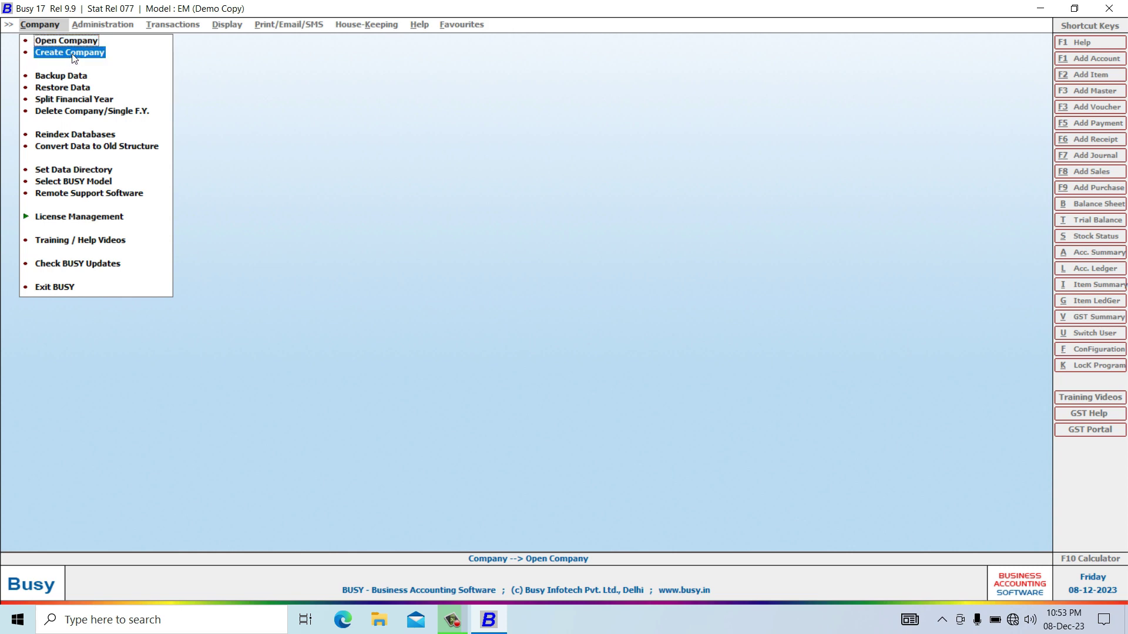
# Create company 'Secrets of Computers' in India, Uttar Pradesh, with financial year and books from 01-04-2023.
pyautogui.click(72, 53)
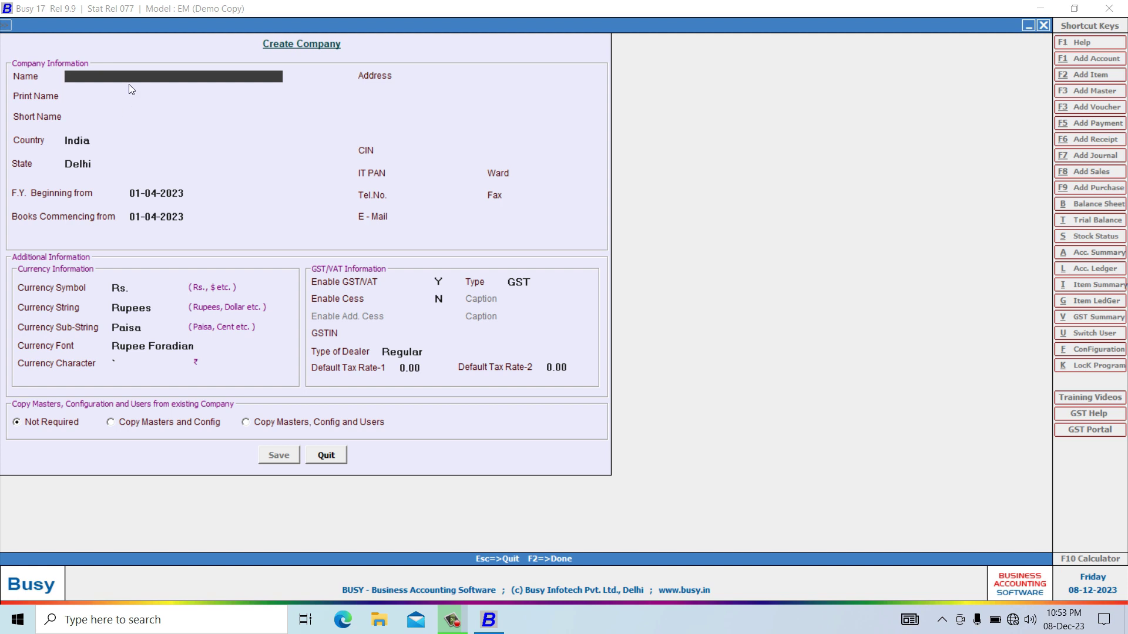
pyautogui.write('Secrets of Computers')
pyautogui.press('Return')
pyautogui.press('Return')
pyautogui.press('Return')
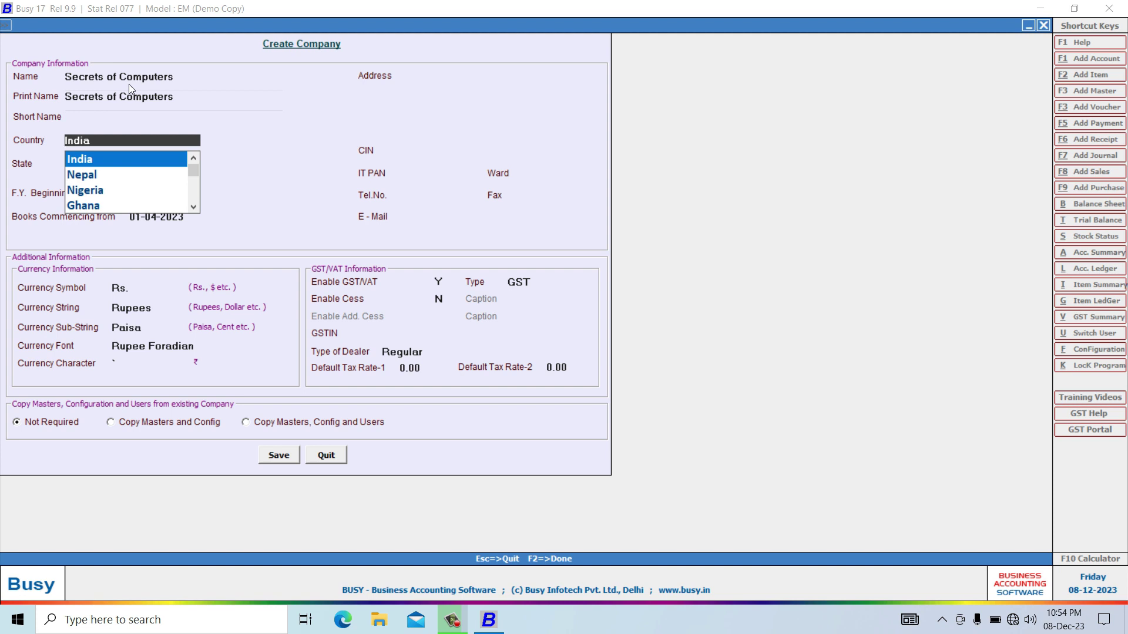
pyautogui.press('Return')
pyautogui.write('ut')
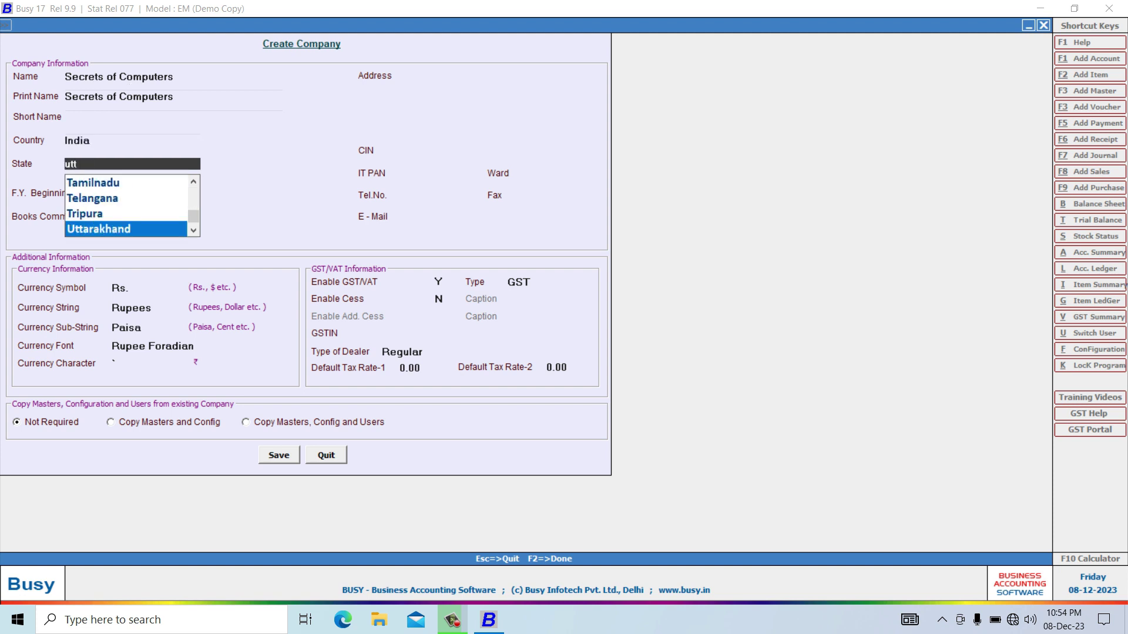
pyautogui.write('t')
pyautogui.press('Down')
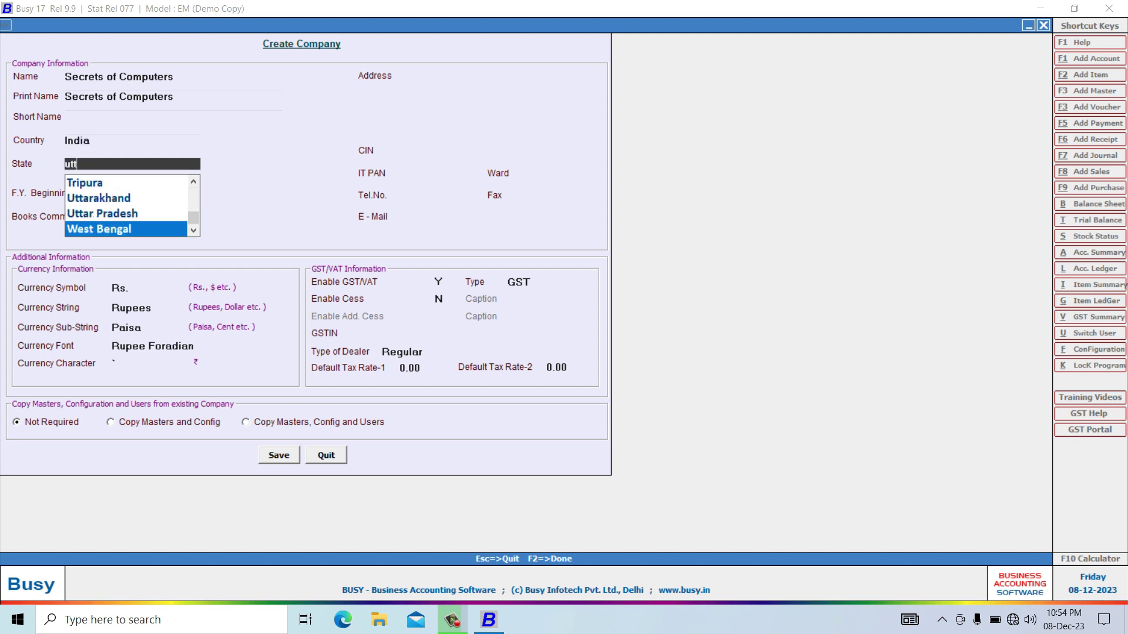
pyautogui.press('Up')
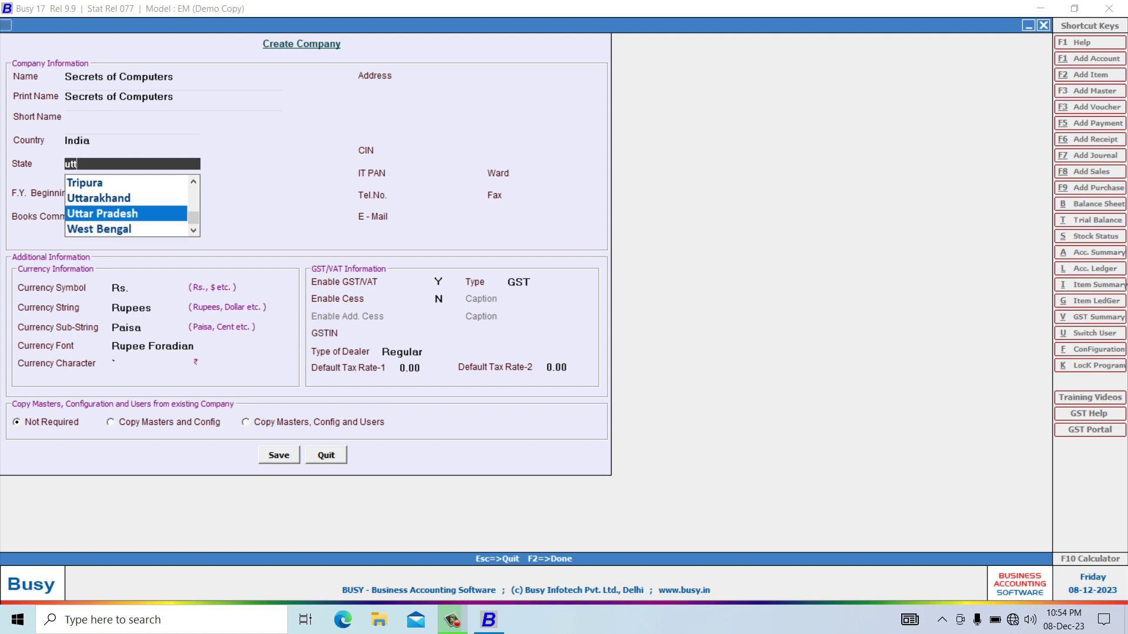
pyautogui.press('Return')
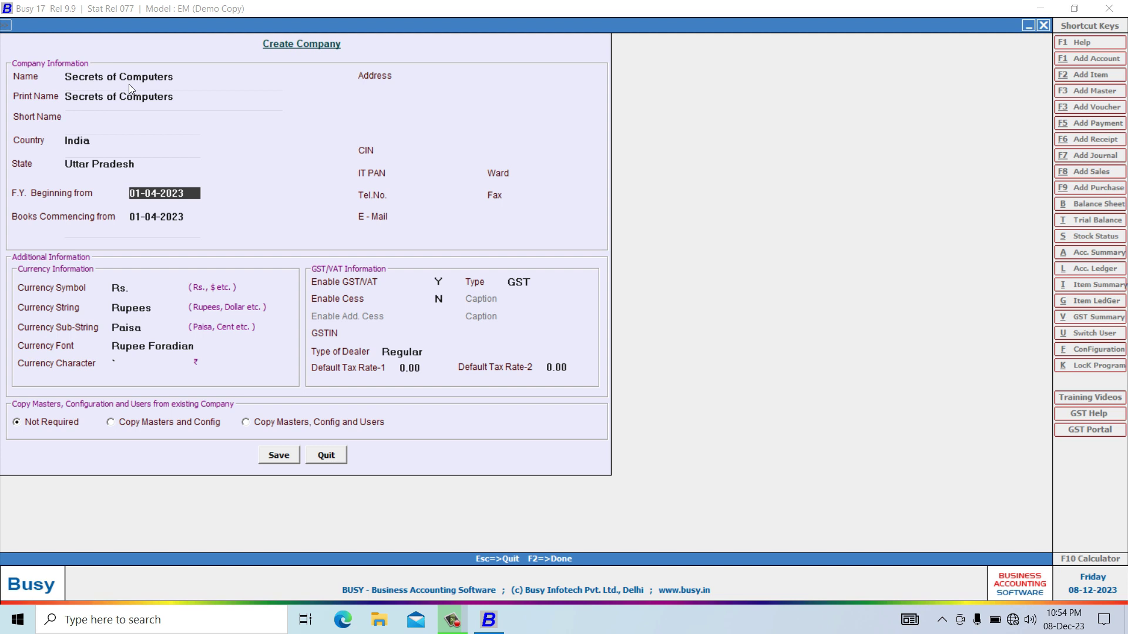
pyautogui.press('Return')
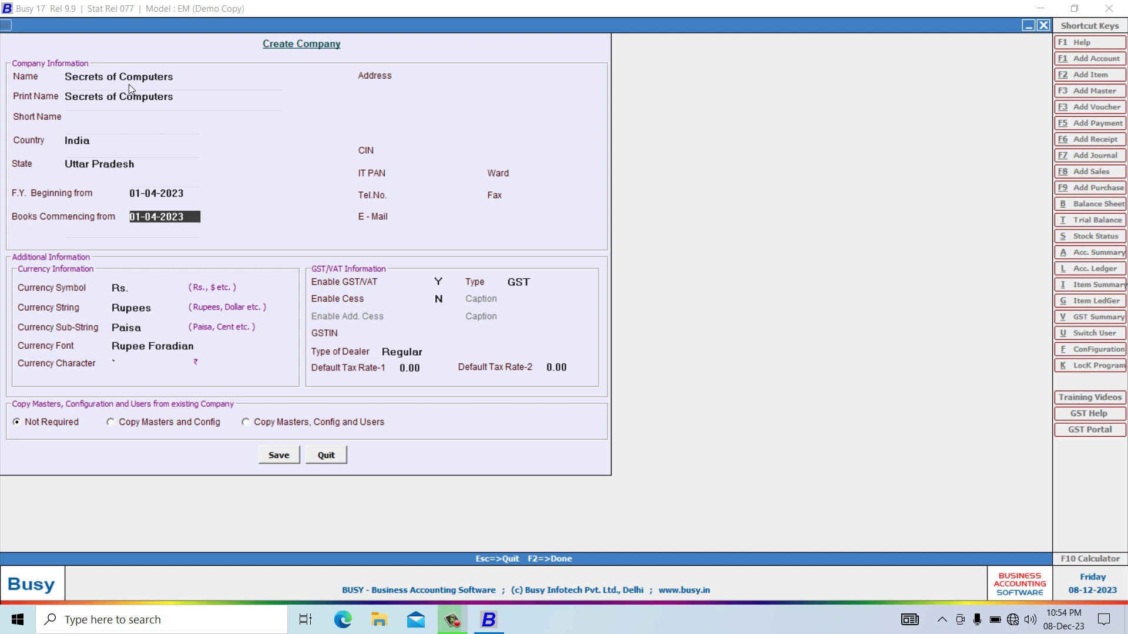
pyautogui.press('Return')
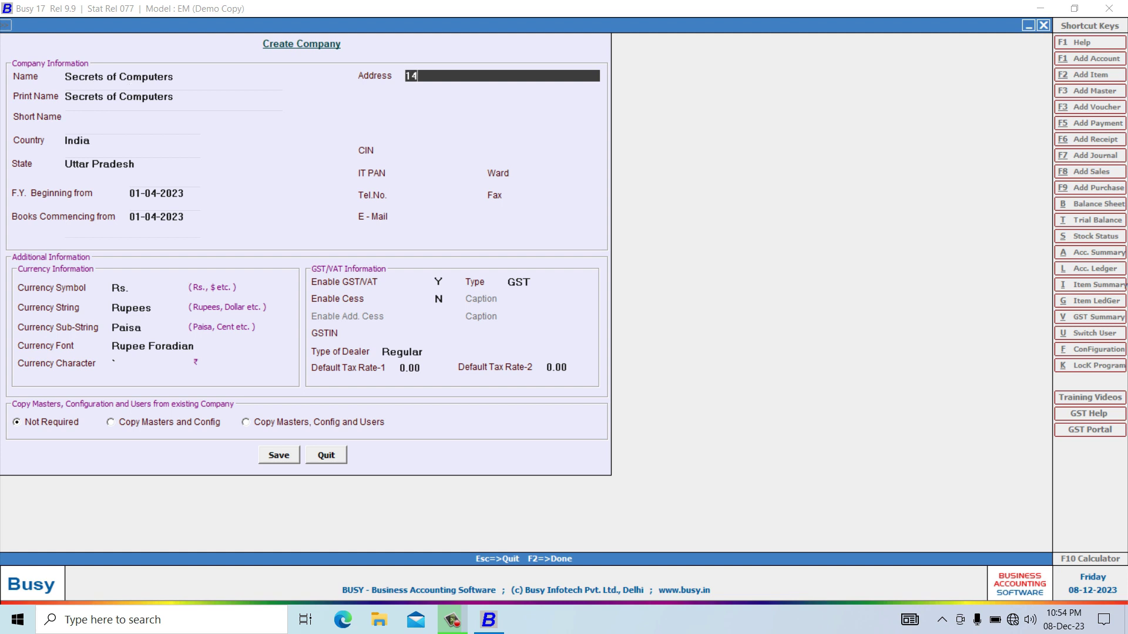
# Enter the company's four-line postal address.
pyautogui.press('Return')
pyautogui.write('G')
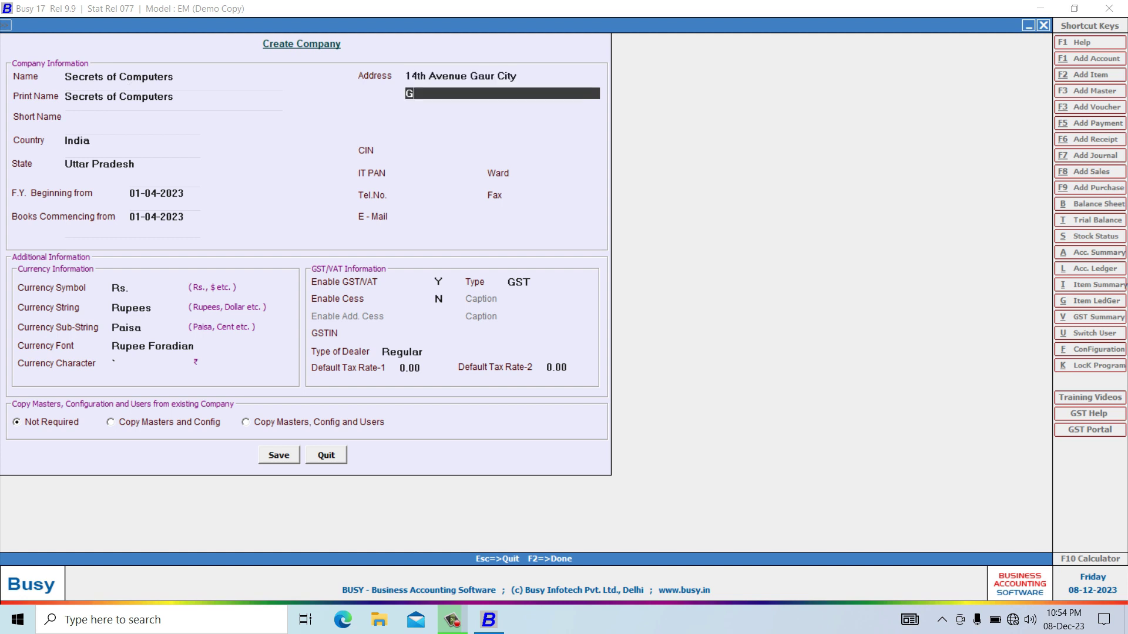
pyautogui.write('reater Noida')
pyautogui.press('Return')
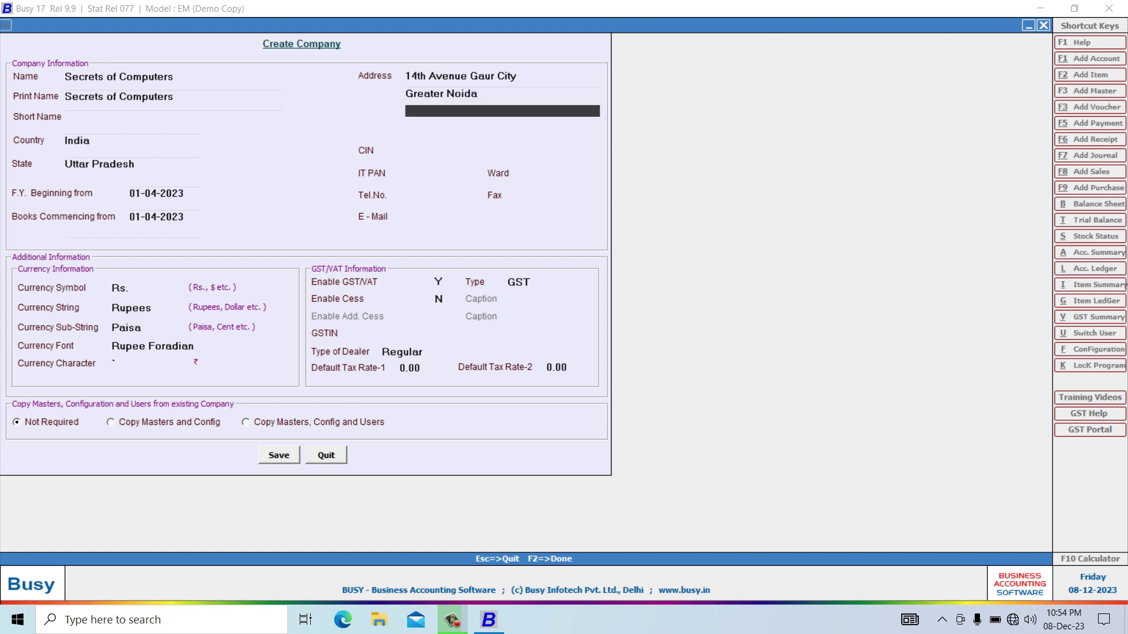
pyautogui.write('Gautam Budh Nagar')
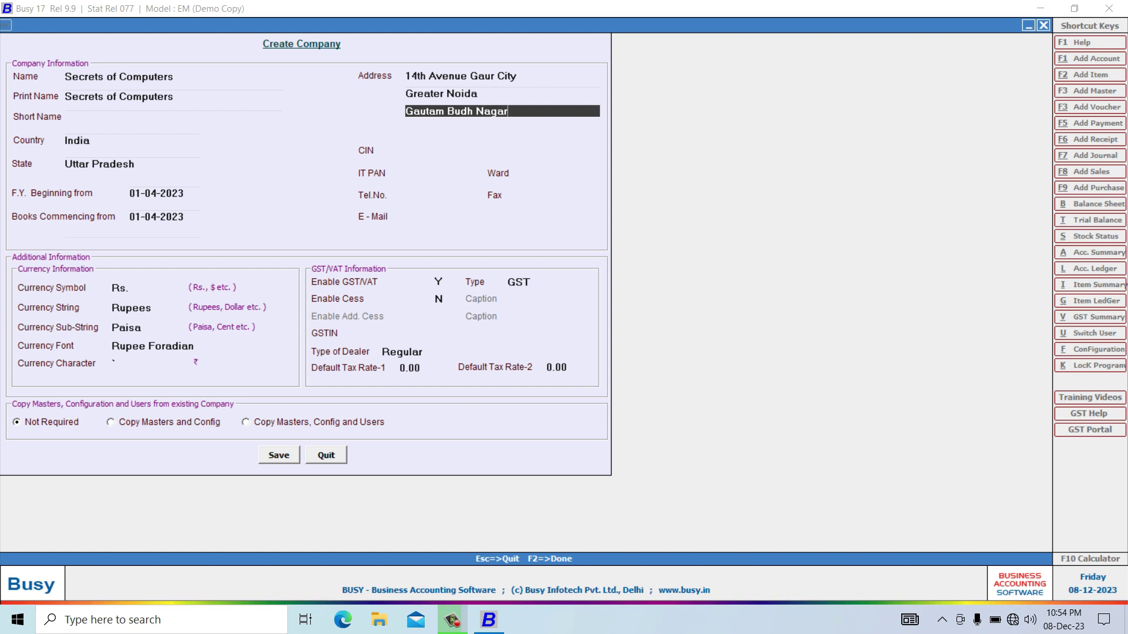
pyautogui.press('Return')
pyautogui.write('Utta')
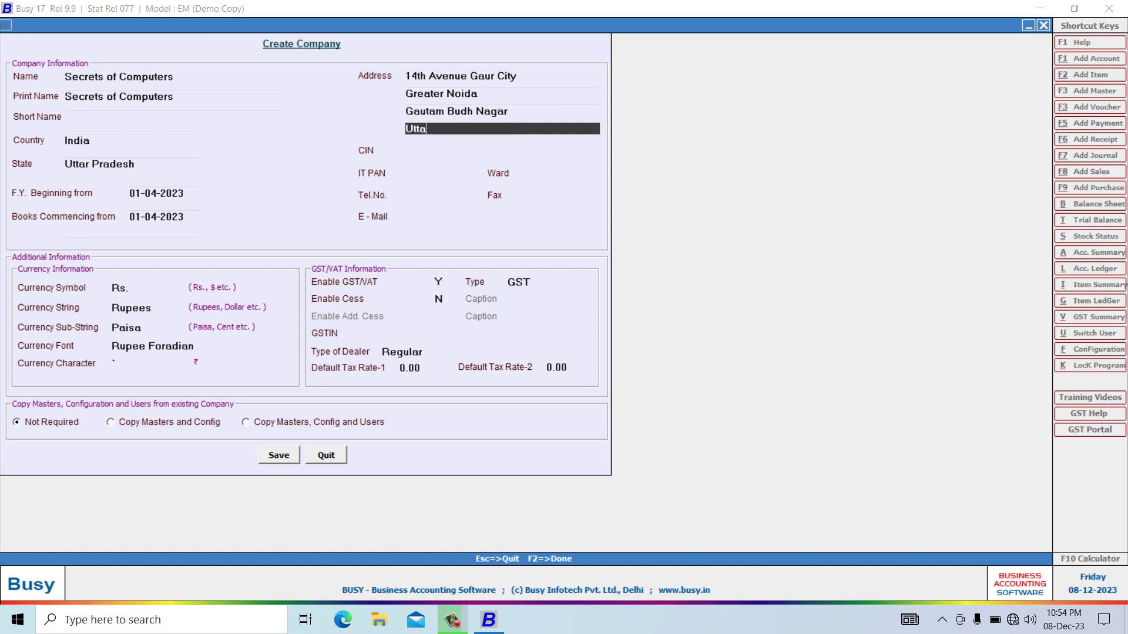
pyautogui.write('r Pradesh 201301')
pyautogui.press('Return')
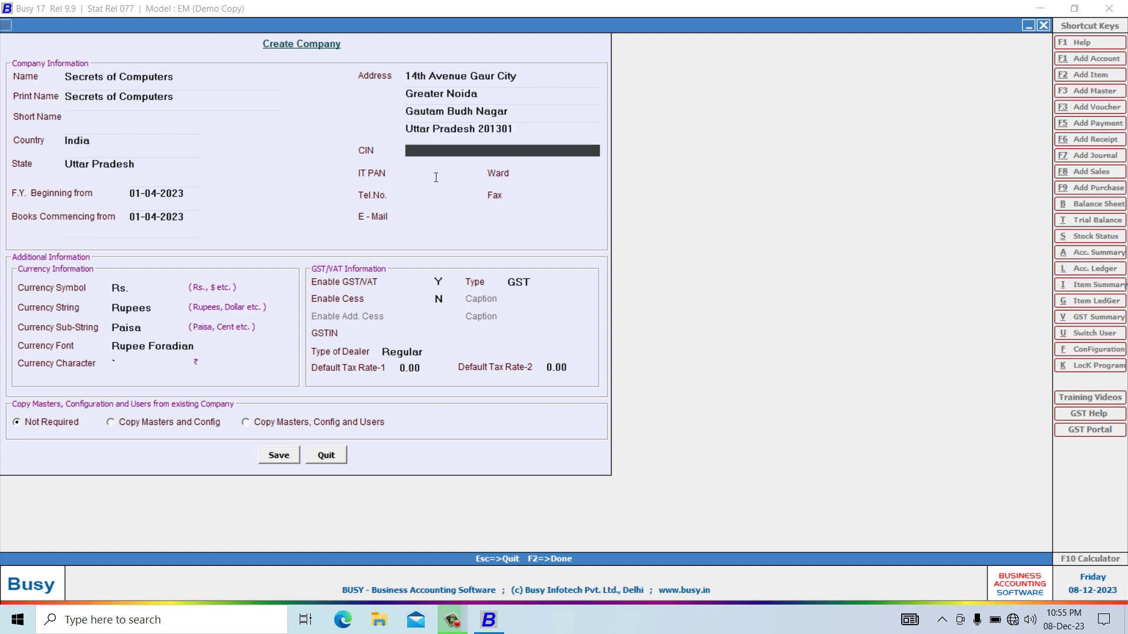
# Leave CIN, IT PAN, Ward and Fax blank and enter the contact e-mail.
pyautogui.press('Return')
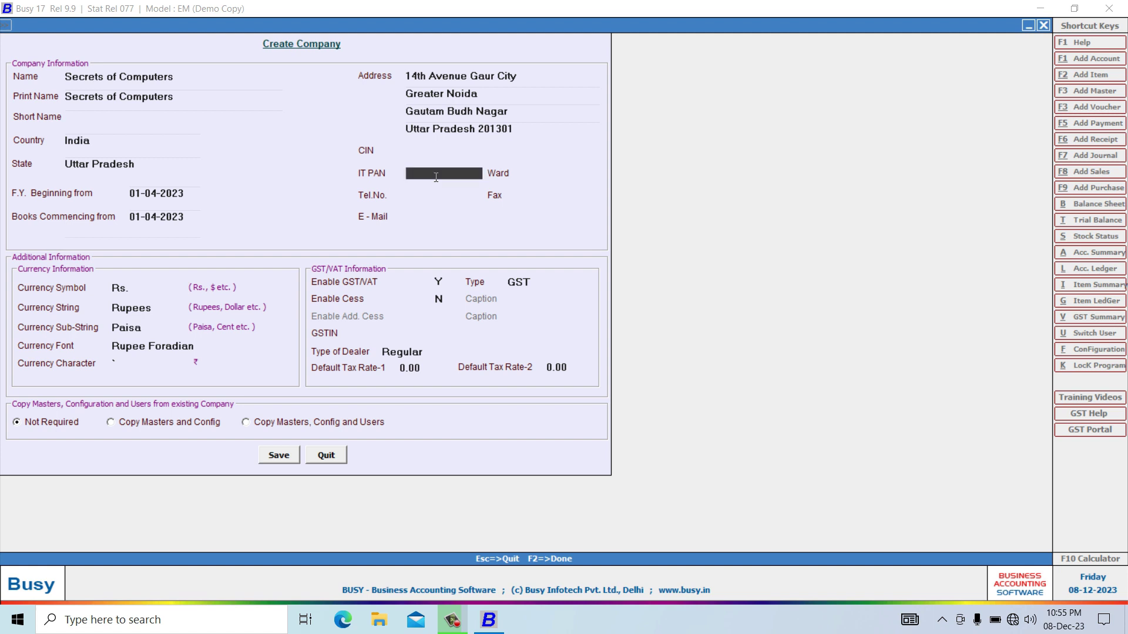
pyautogui.press('Return')
pyautogui.press('Return')
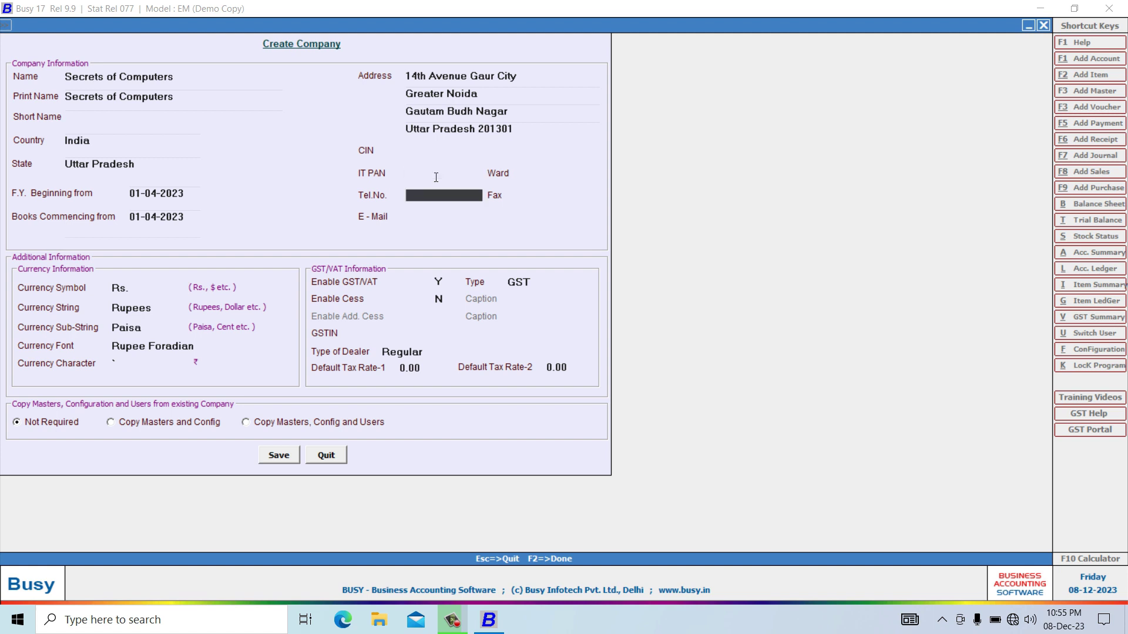
pyautogui.press('Return')
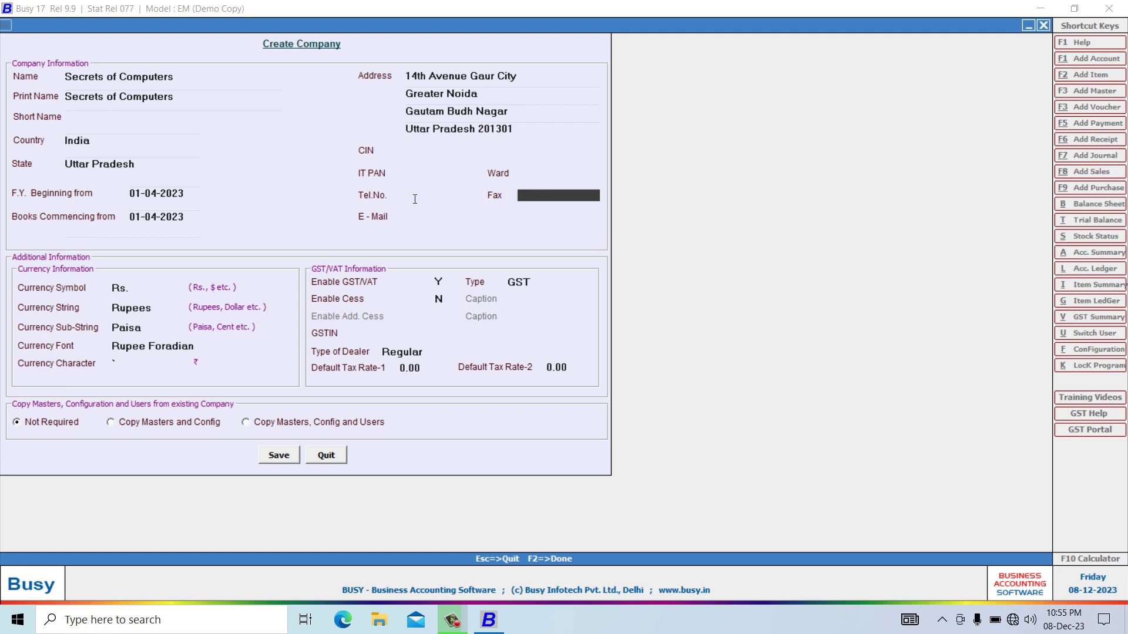
pyautogui.press('Return')
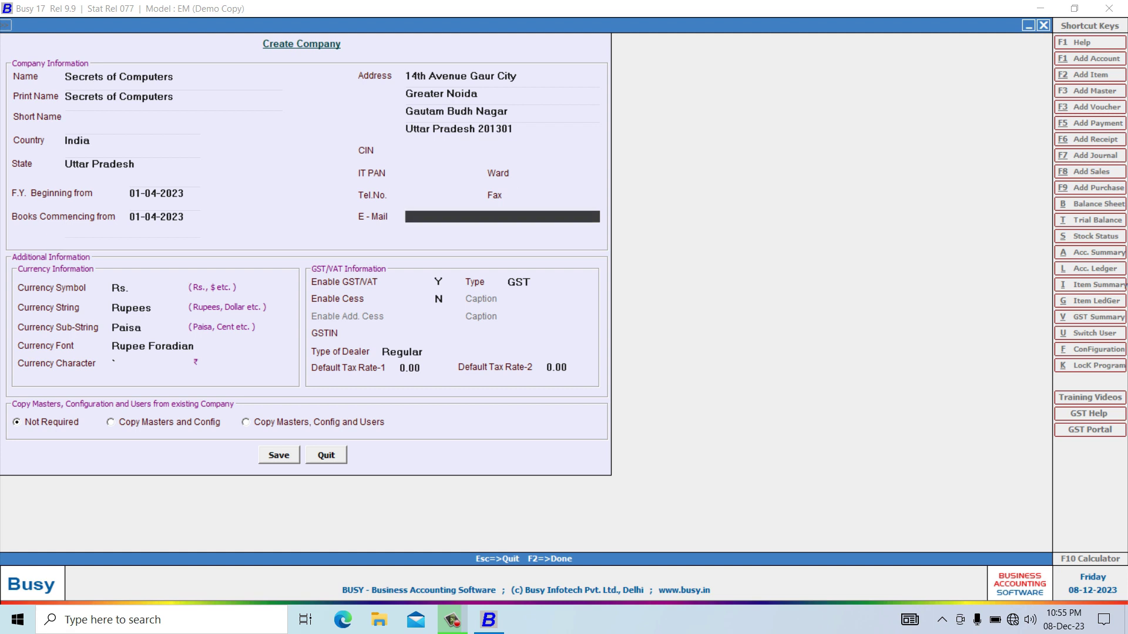
pyautogui.write('example@gmail.com')
pyautogui.press('Return')
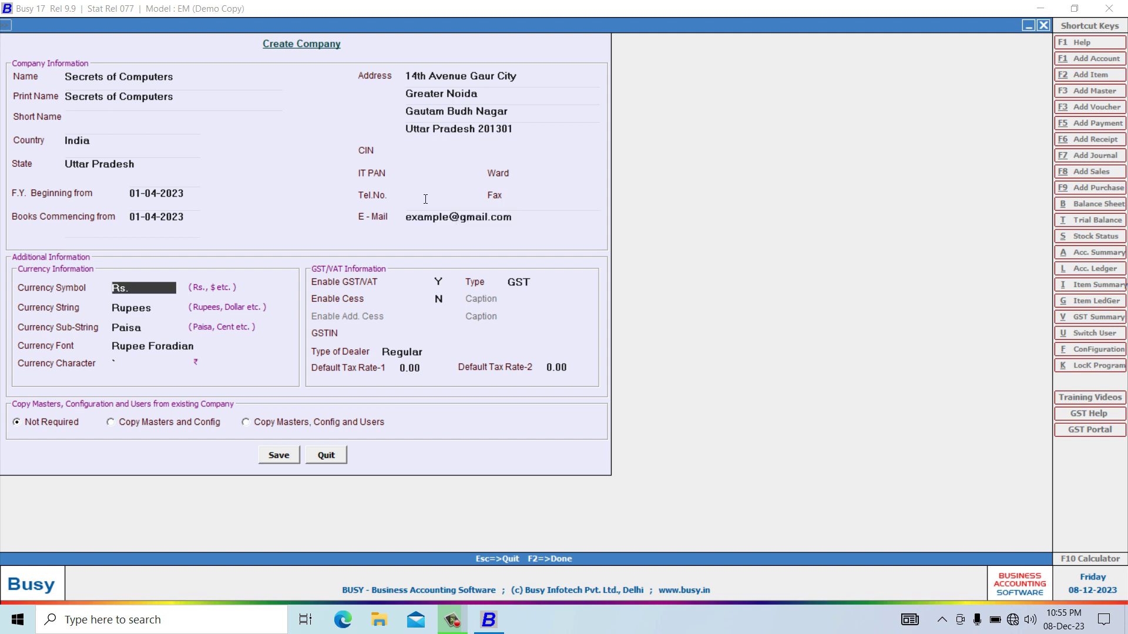
# Enter the company's GSTIN and keep Regular as the dealer type.
pyautogui.click(399, 331)
pyautogui.write('GST')
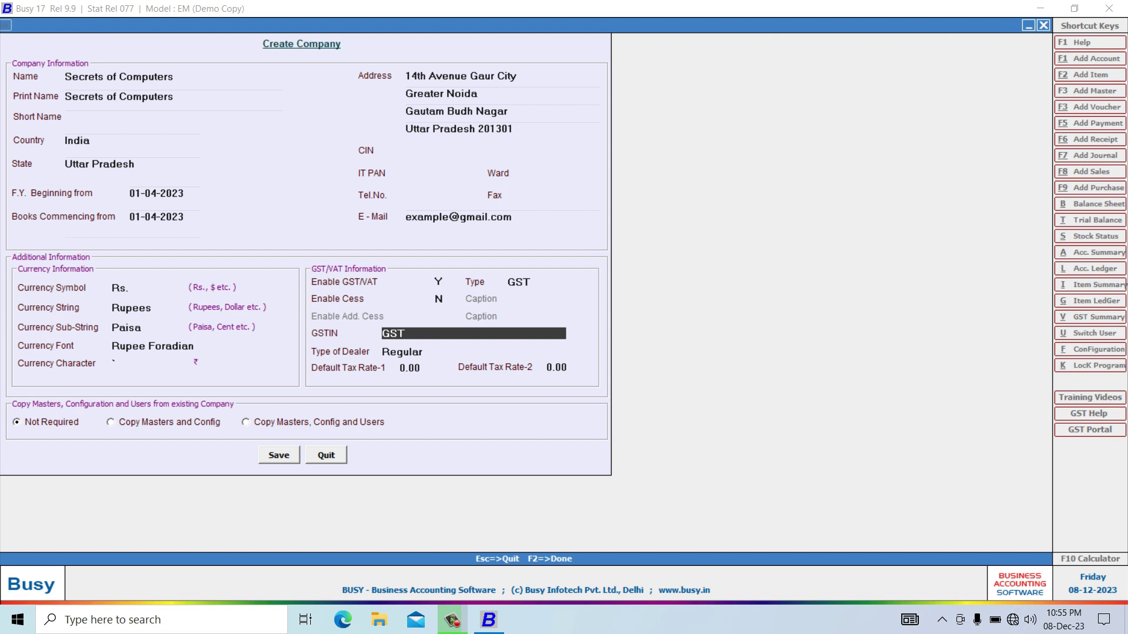
pyautogui.write('INNUMBER')
pyautogui.press('Return')
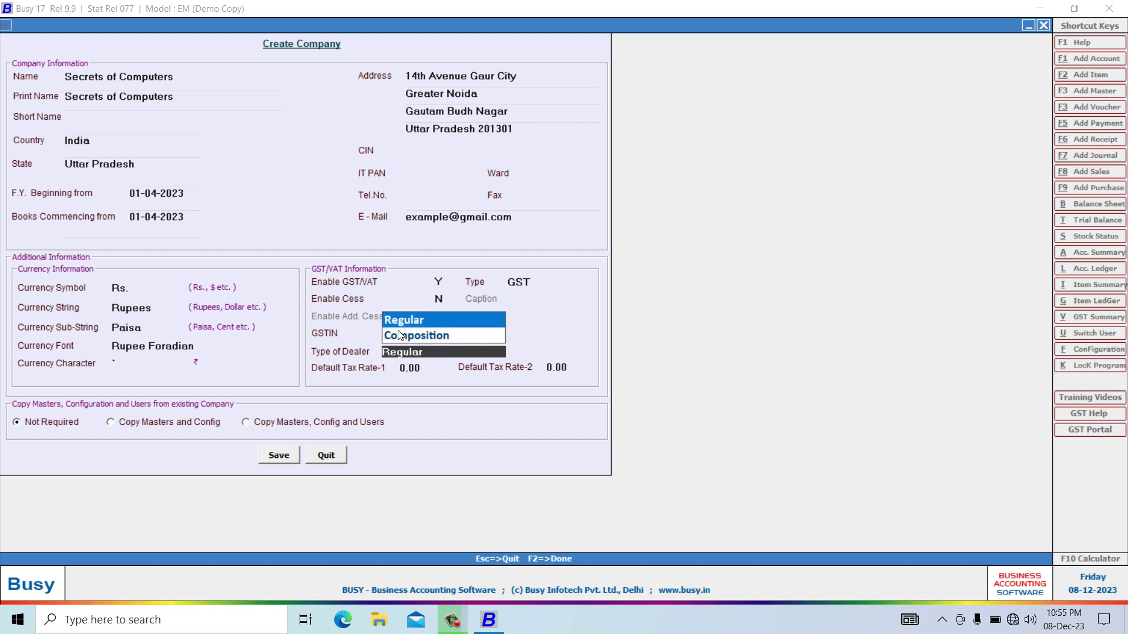
pyautogui.press('Return')
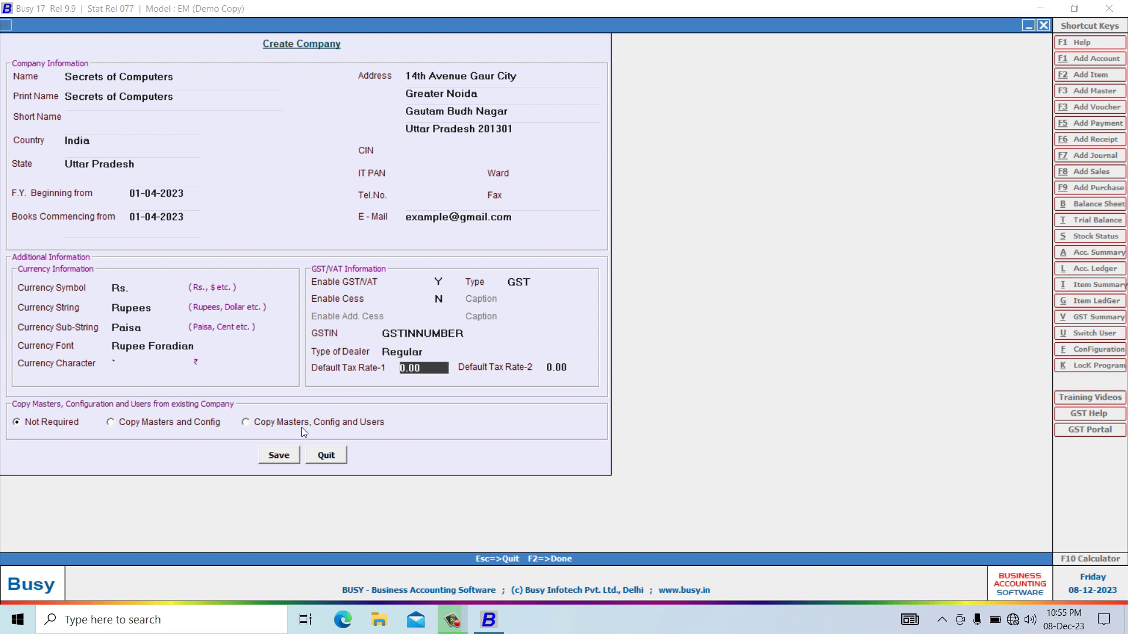
# Save the new company and acknowledge the Congratulations message.
pyautogui.click(291, 455)
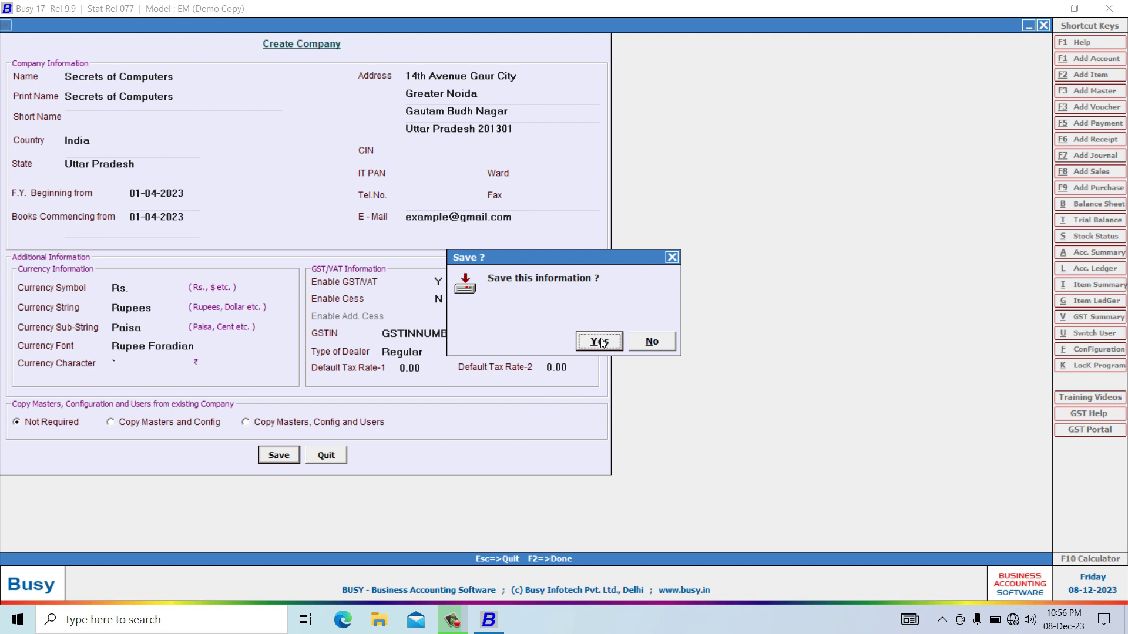
pyautogui.click(600, 343)
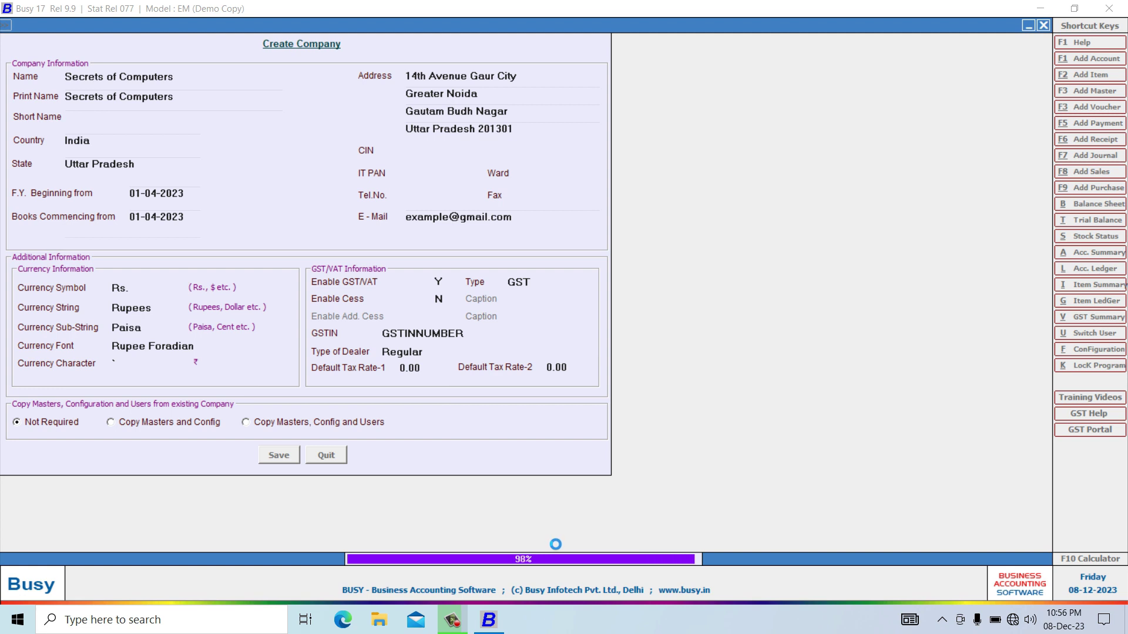
pyautogui.click(651, 338)
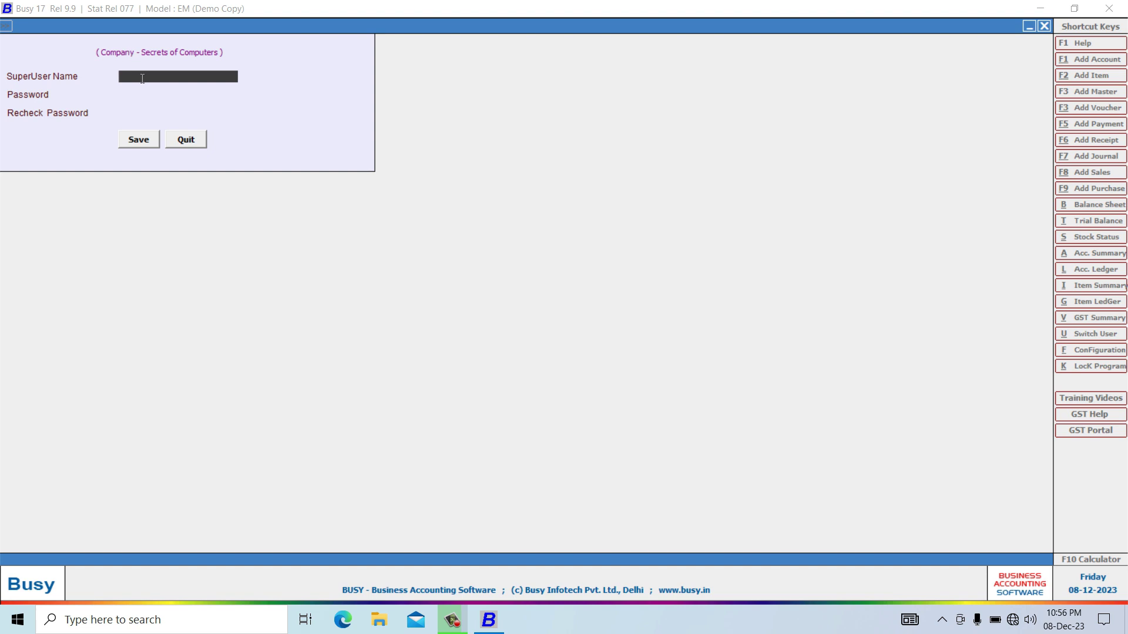
# Enter the superuser name, type and confirm the password, and save the login.
pyautogui.write('Secrets')
pyautogui.press('BackSpace')
pyautogui.press('Return')
pyautogui.write('**')
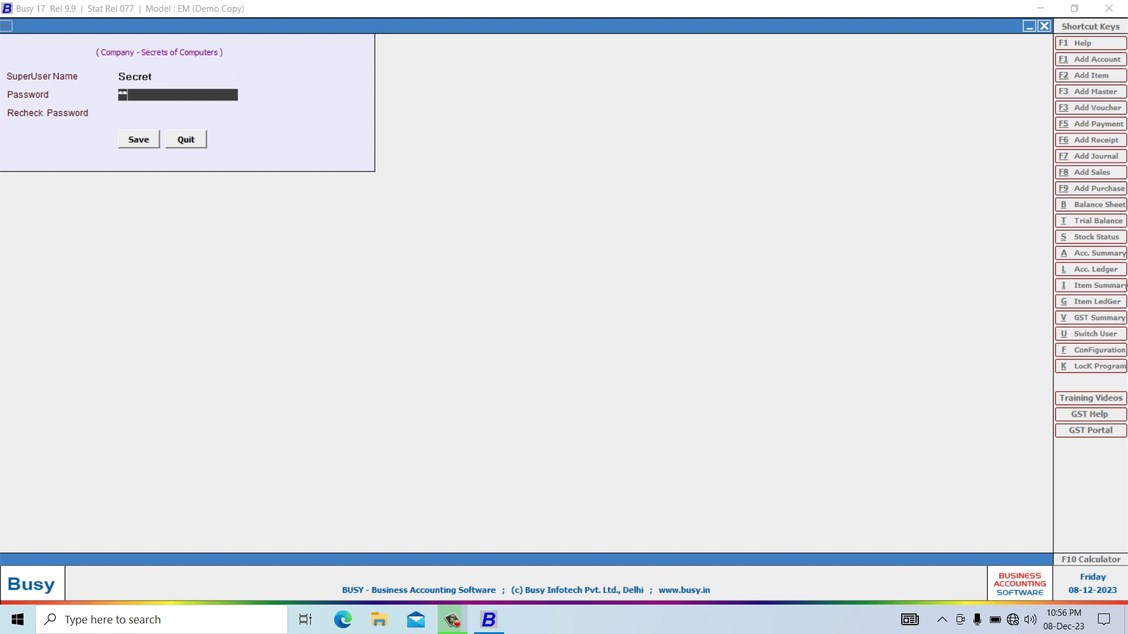
pyautogui.write('**')
pyautogui.press('Return')
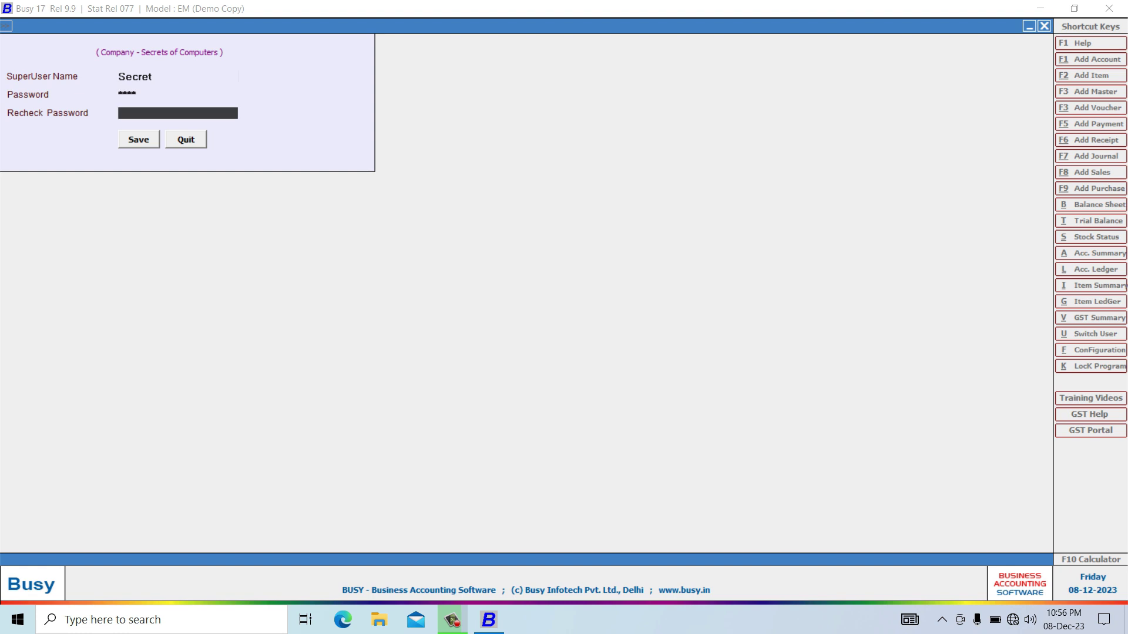
pyautogui.write('****')
pyautogui.press('Return')
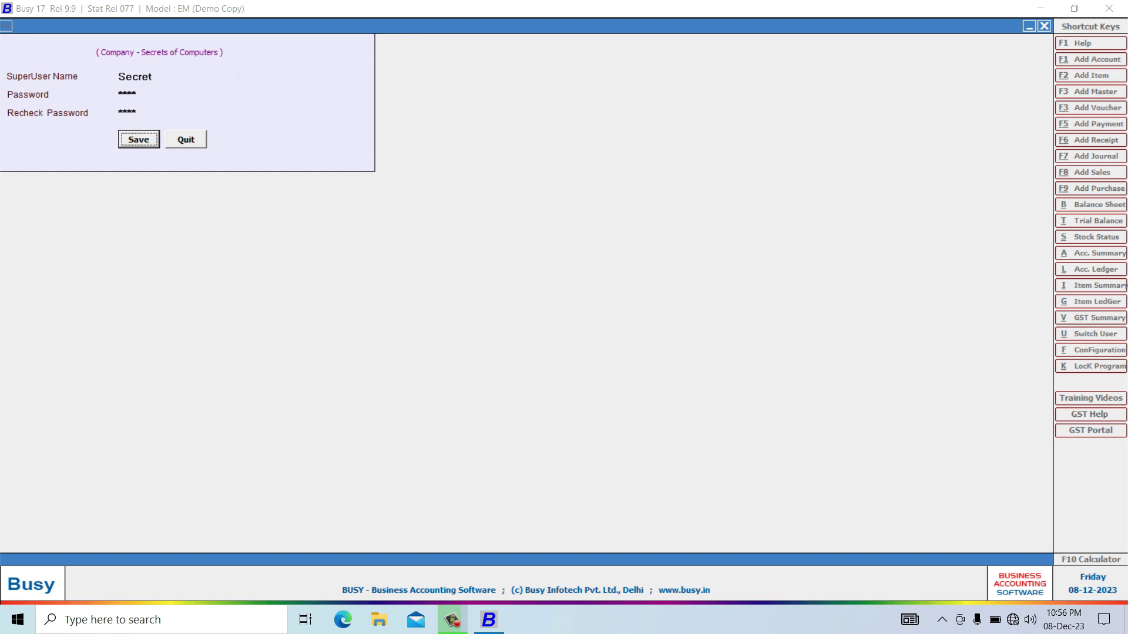
pyautogui.click(140, 145)
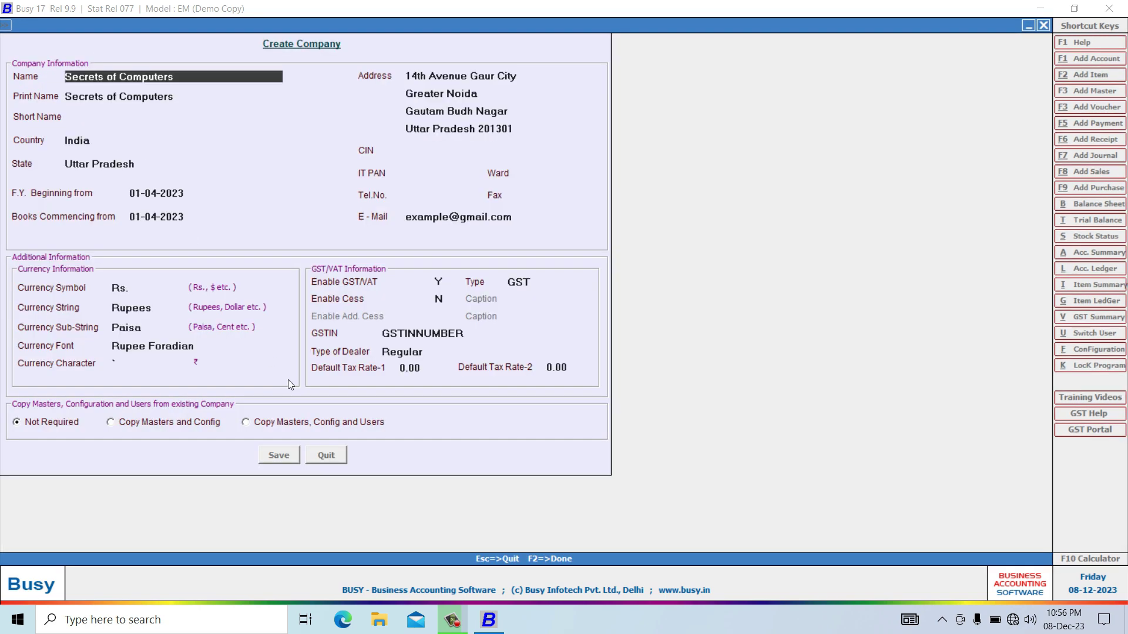
# Finish saving the company, exit Features / Options, and open Administration > Masters > Account > Add.
pyautogui.press('F2')
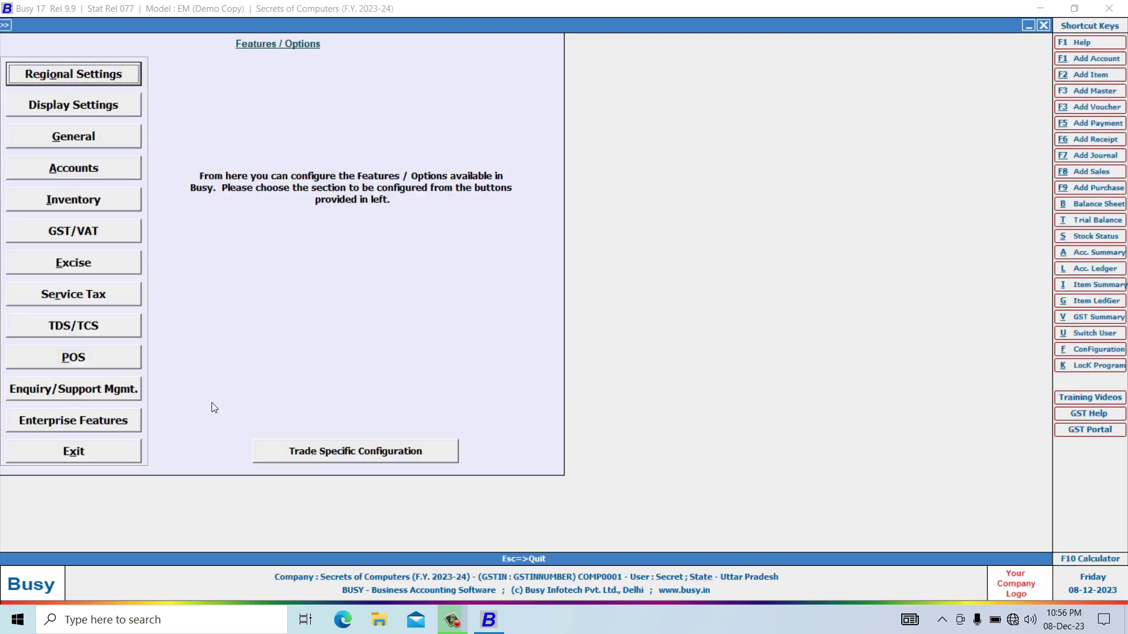
pyautogui.click(102, 449)
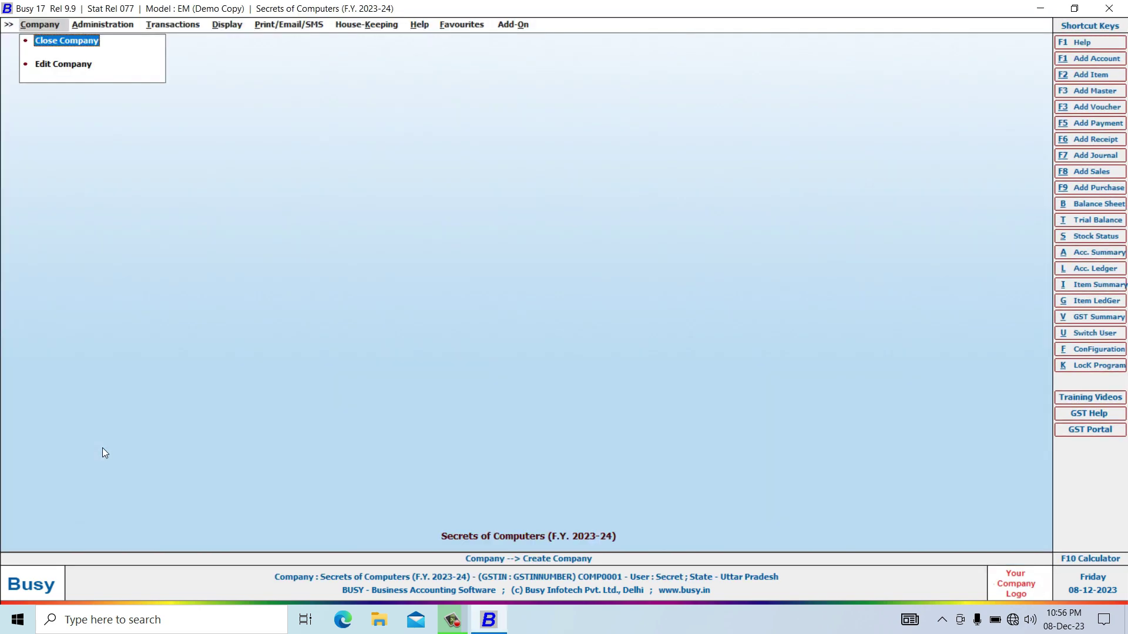
pyautogui.click(99, 26)
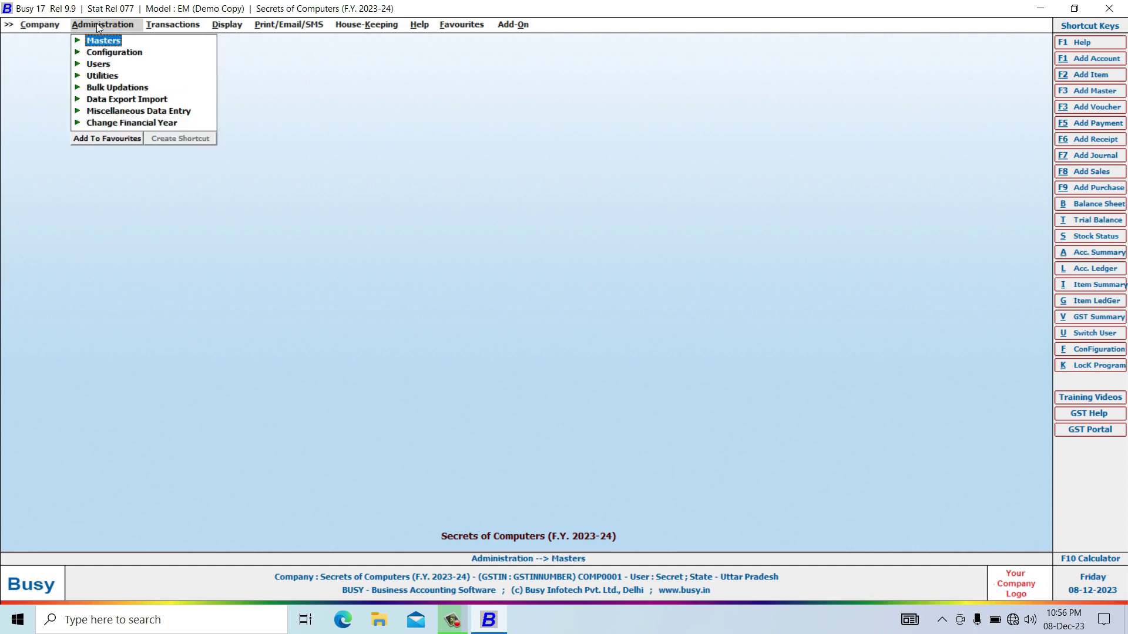
pyautogui.click(102, 42)
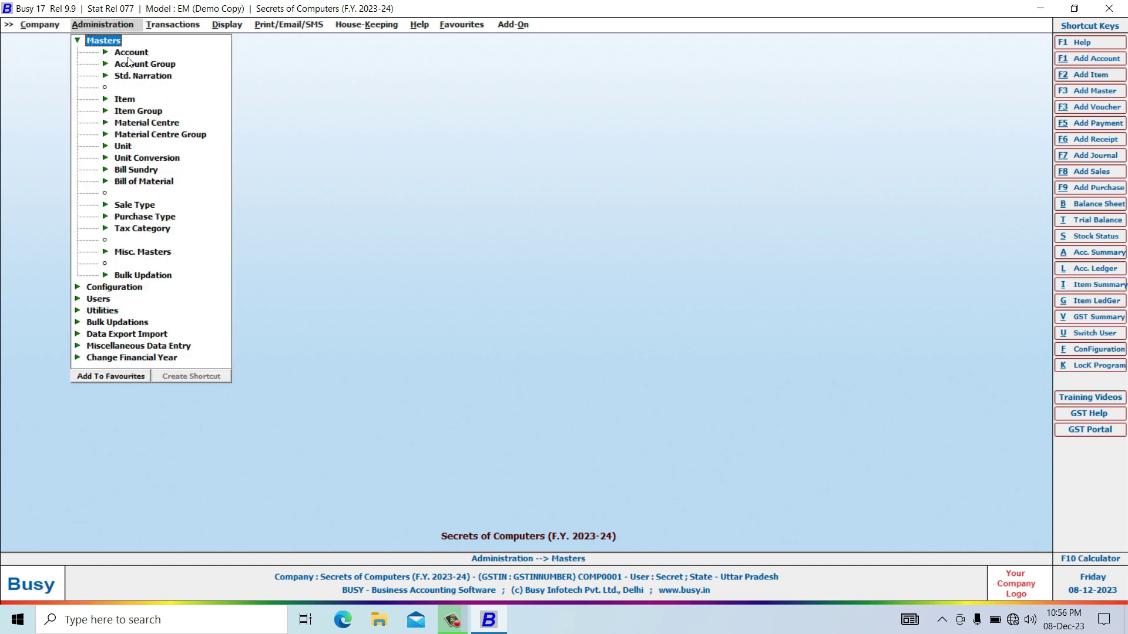
pyautogui.click(125, 56)
pyautogui.click(143, 64)
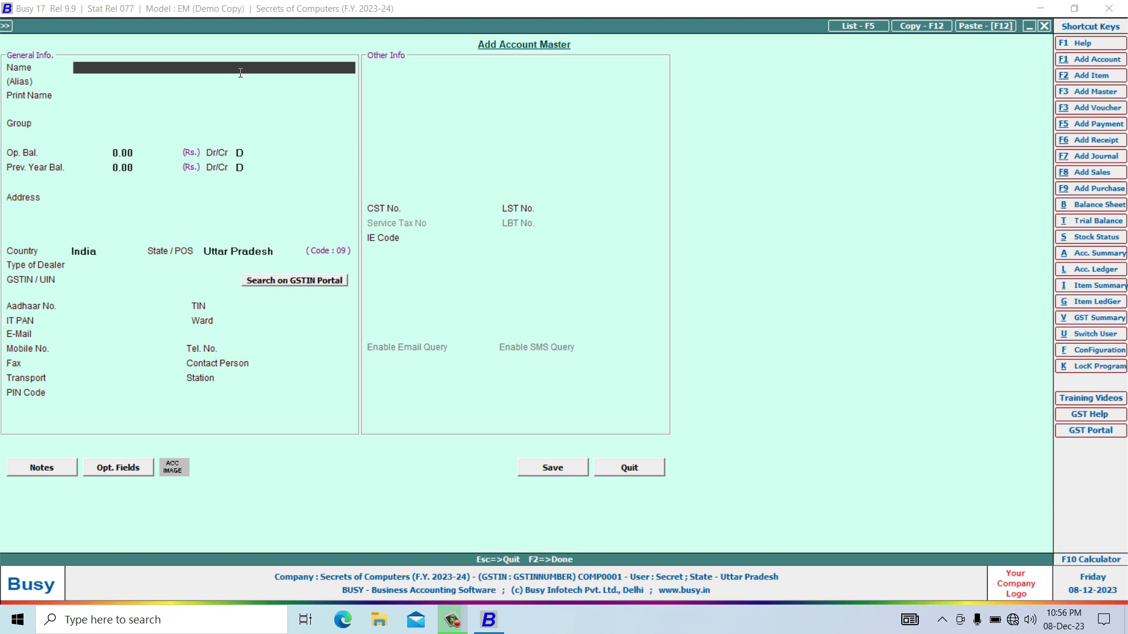
# Name the account Secrets of Computers under Sundry Debtors with 0.00 debit opening balance.
pyautogui.write('Secrets of Computers')
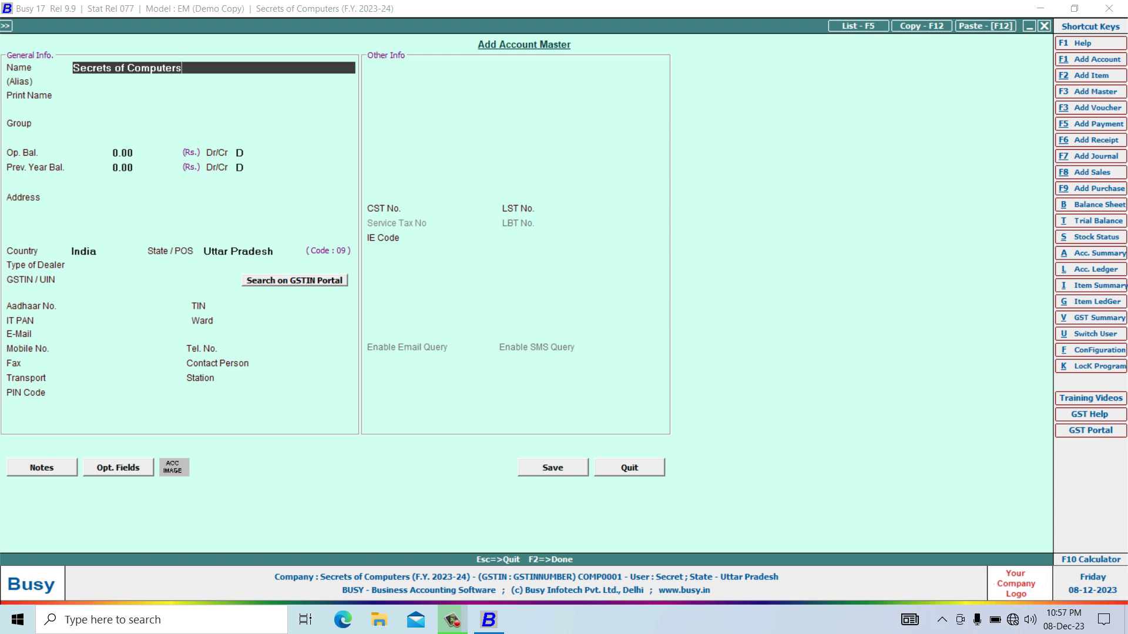
pyautogui.press('Return')
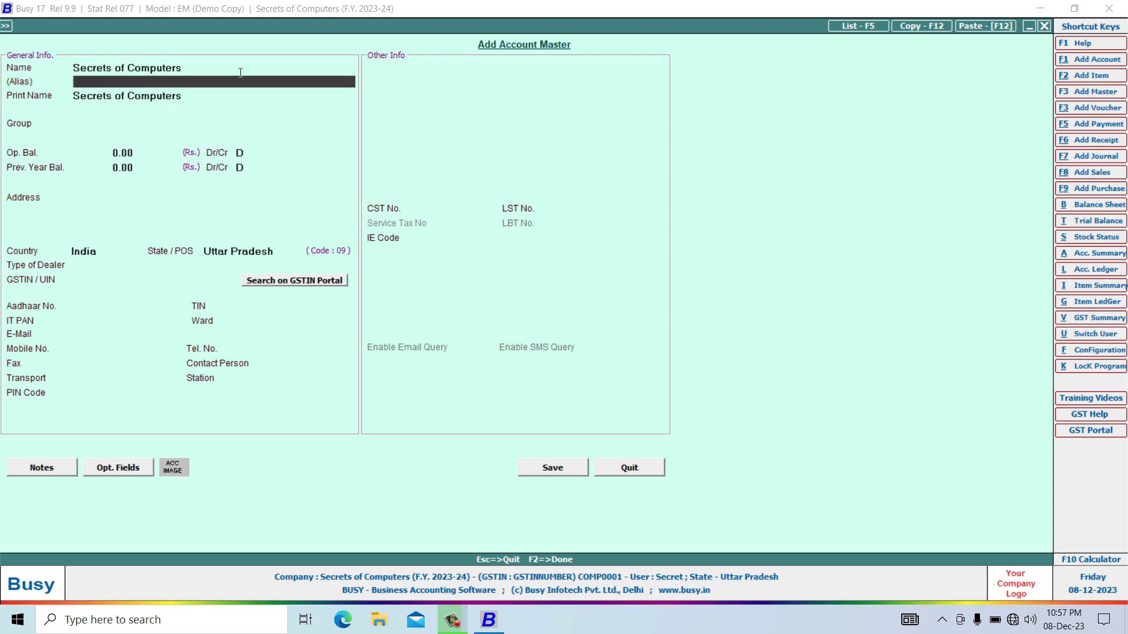
pyautogui.press('Return')
pyautogui.press('Return')
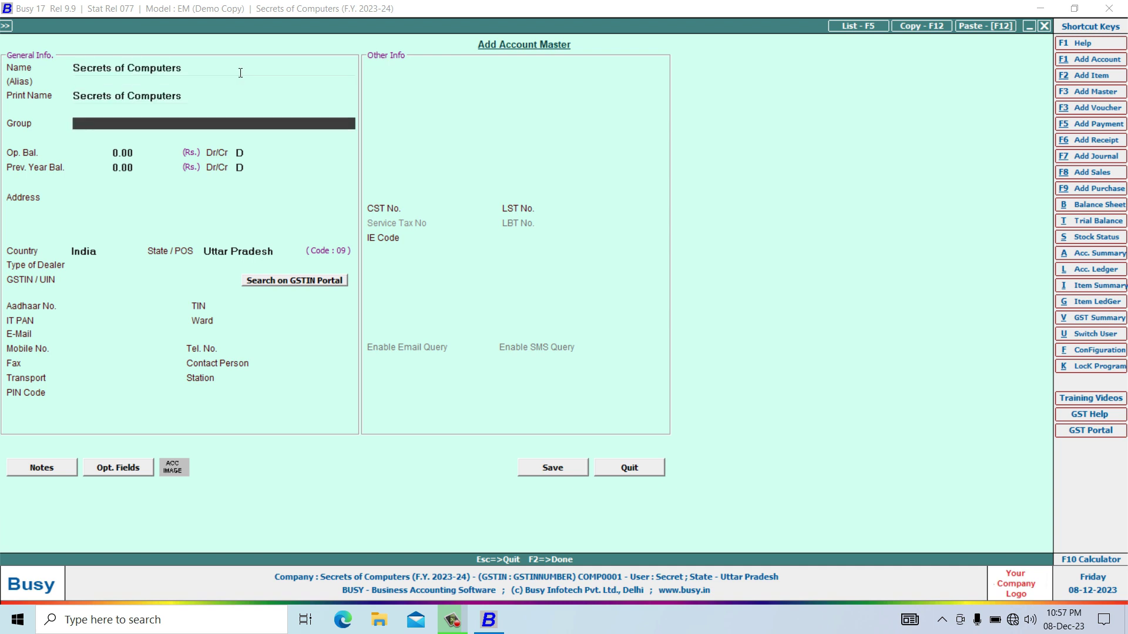
pyautogui.write('sun')
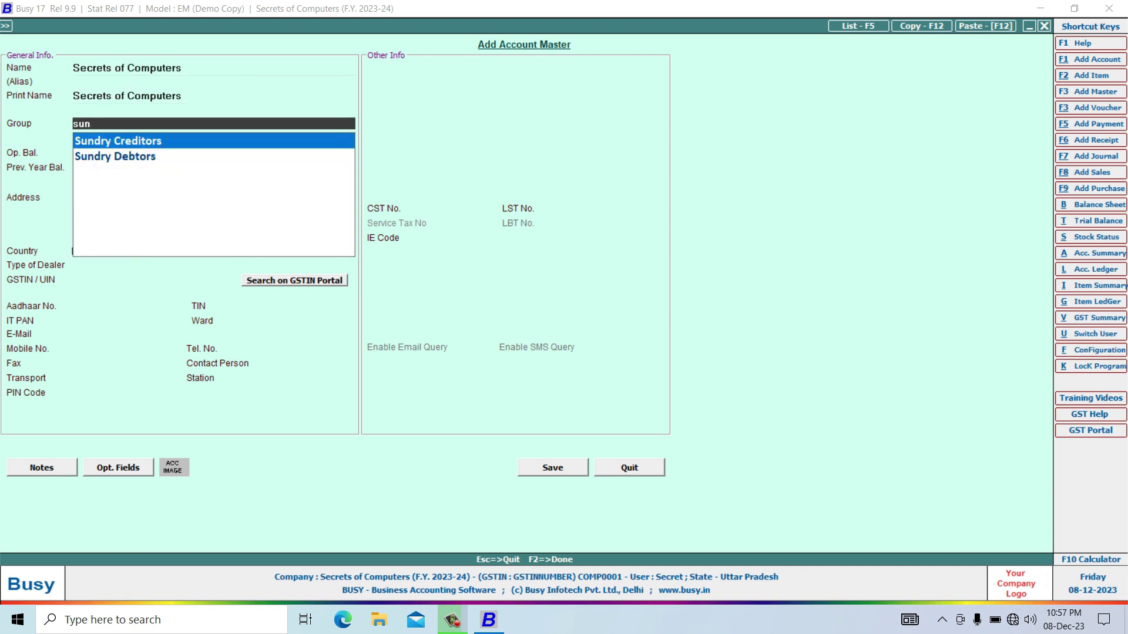
pyautogui.press('Down')
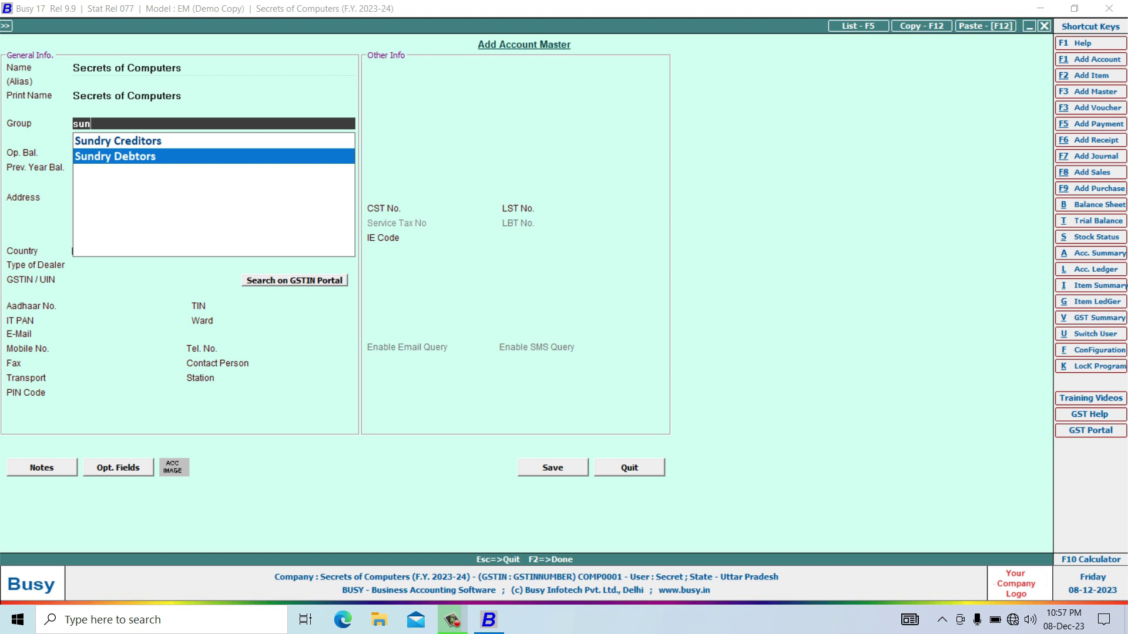
pyautogui.press('Return')
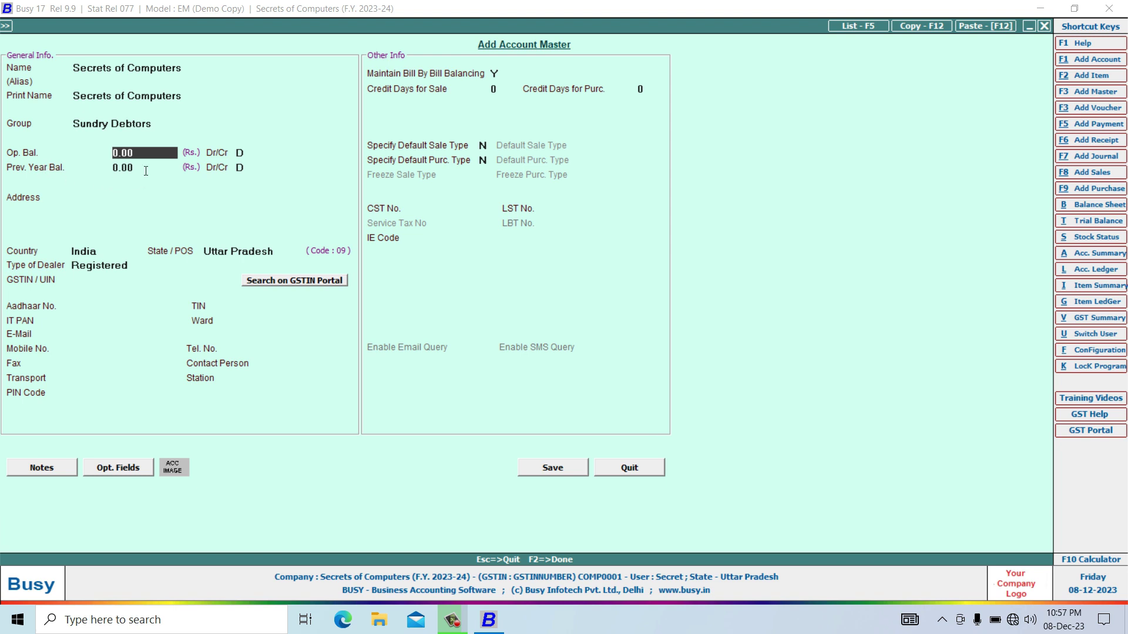
pyautogui.press('Return')
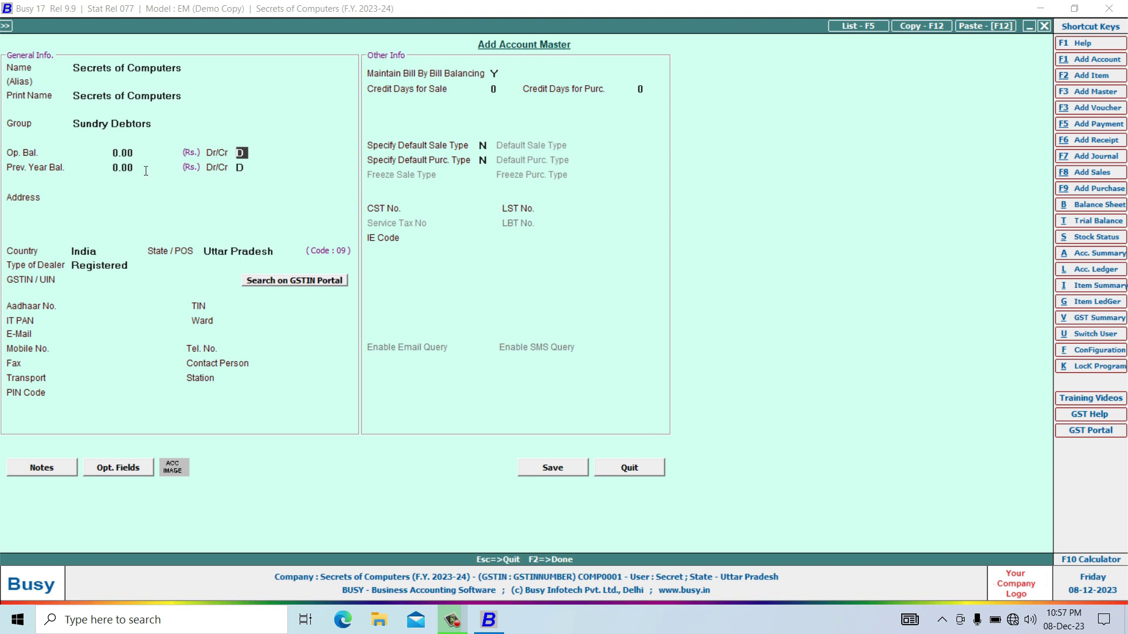
pyautogui.press('Return')
pyautogui.press('Return')
pyautogui.press('Return')
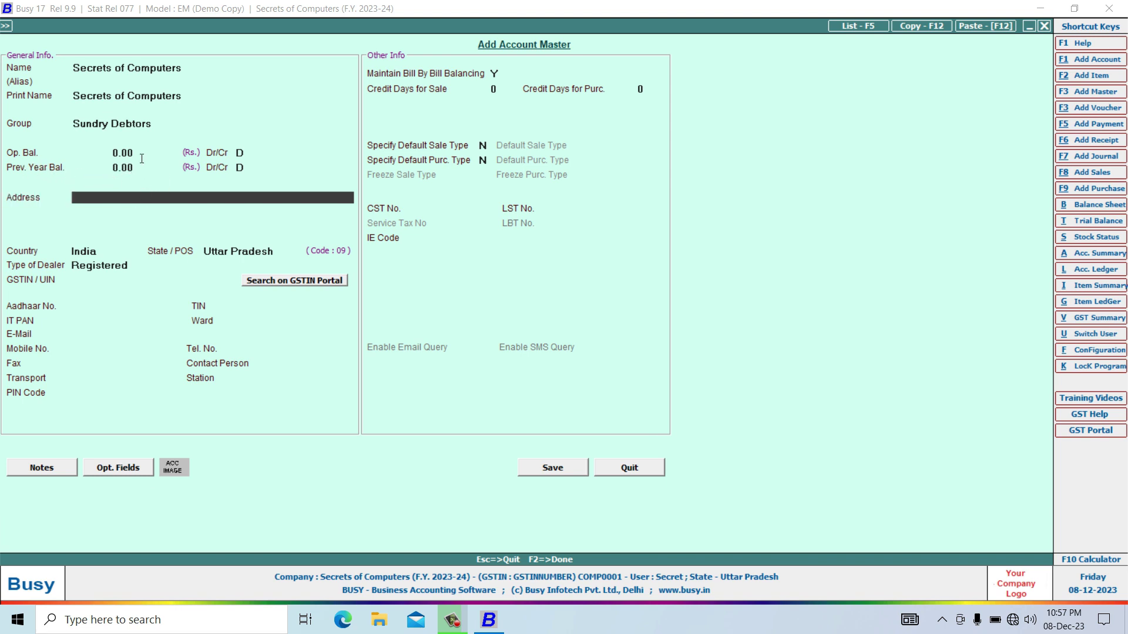
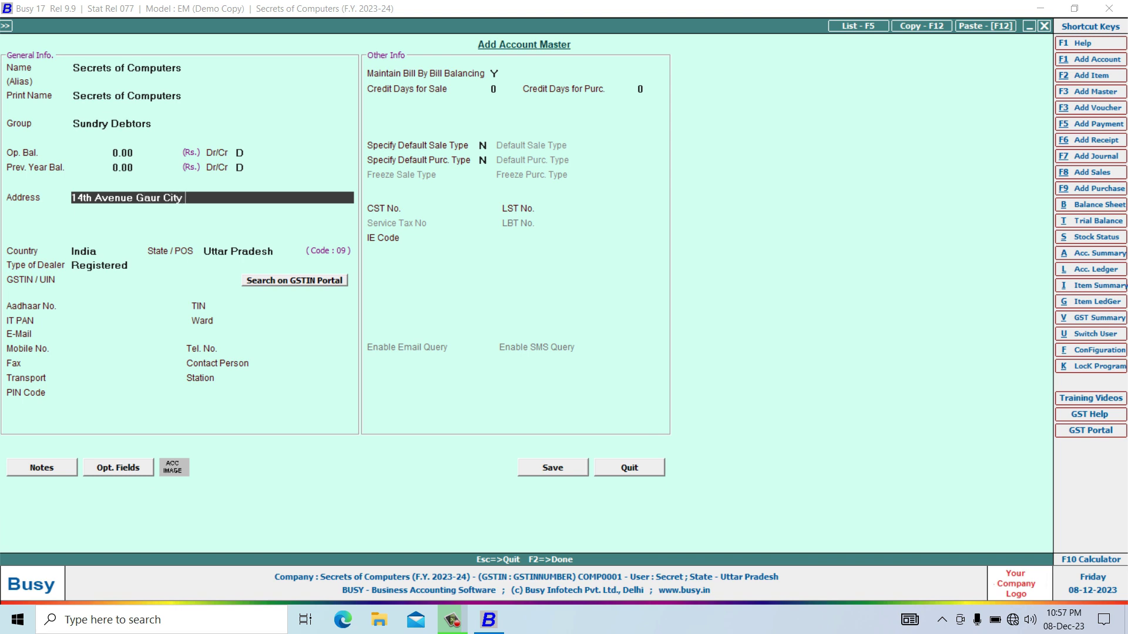
# Enter the account's two-line address and skip the remaining lines to Country.
pyautogui.press('Return')
pyautogui.write('Greater')
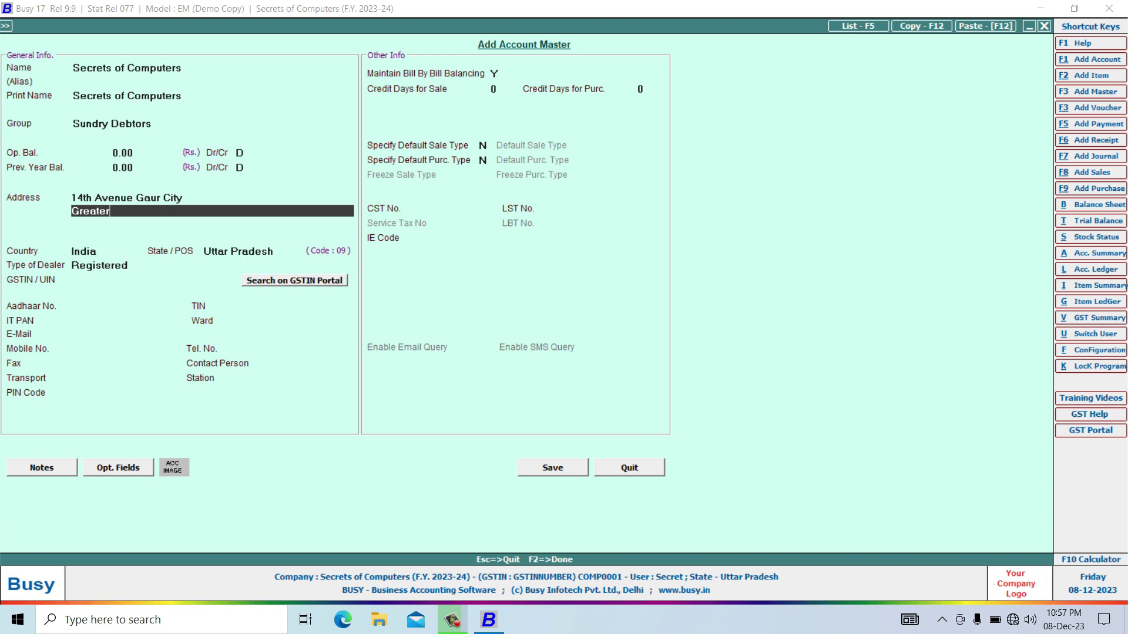
pyautogui.write(' Noida')
pyautogui.press('Return')
pyautogui.press('Return')
pyautogui.press('Return')
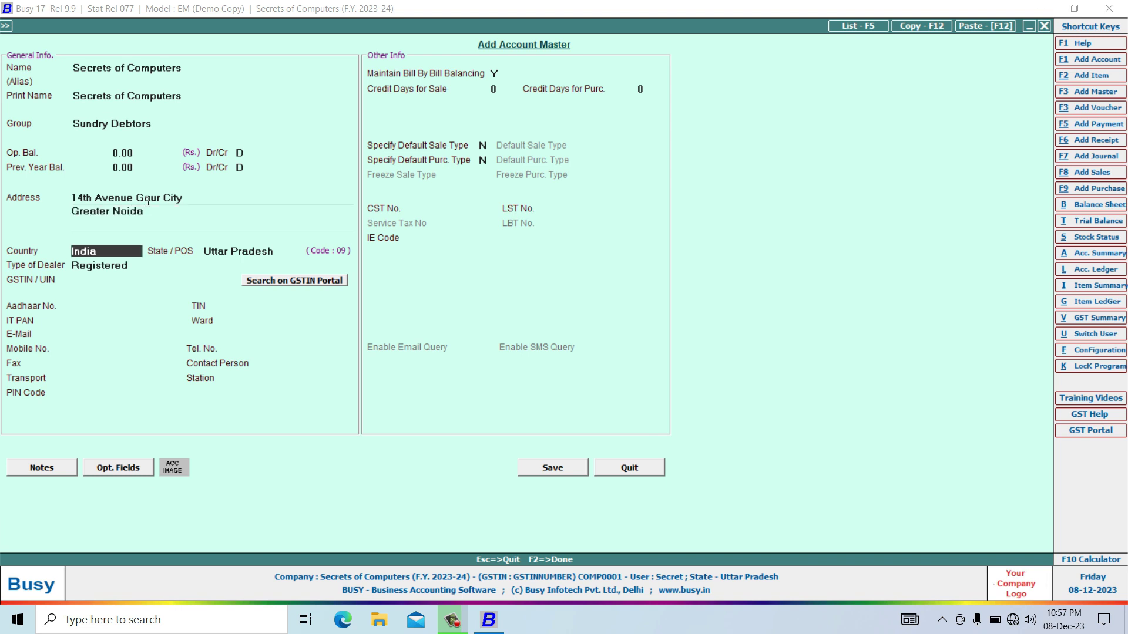
pyautogui.press('Return')
pyautogui.press('Return')
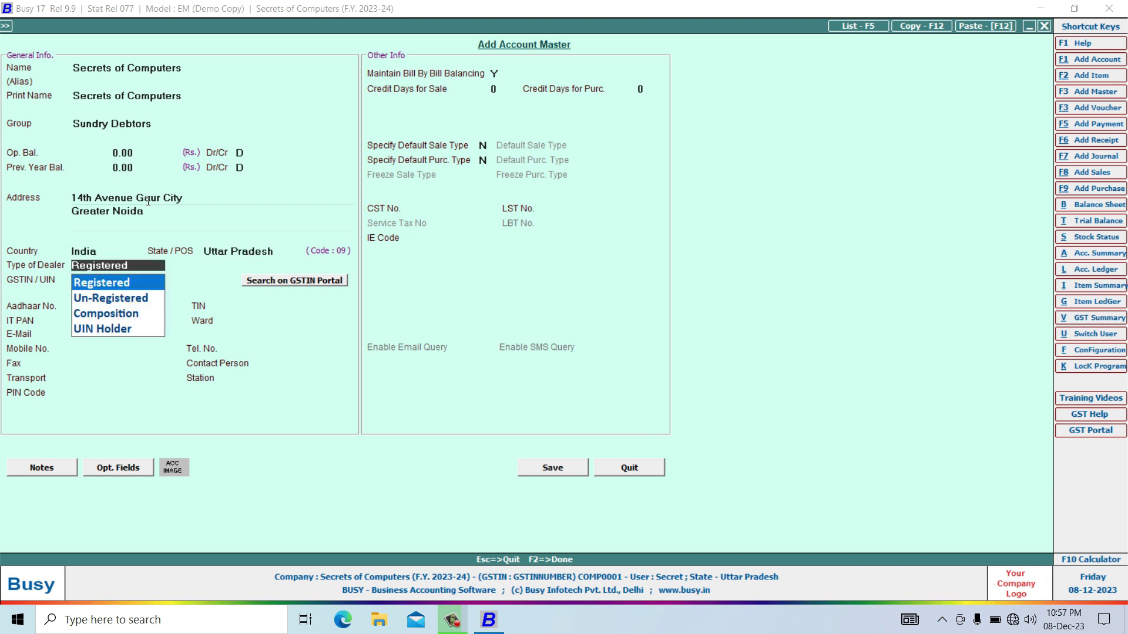
# Set the dealer type to Un-Registered, leaving GSTIN, Aadhaar and TIN blank.
pyautogui.press('Return')
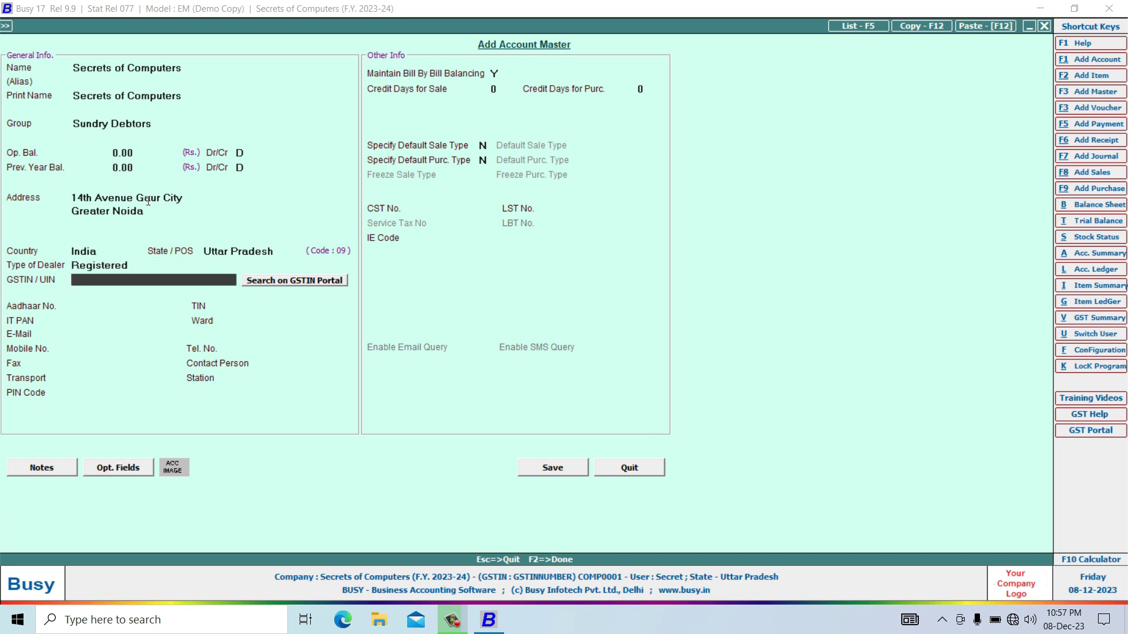
pyautogui.press('Up')
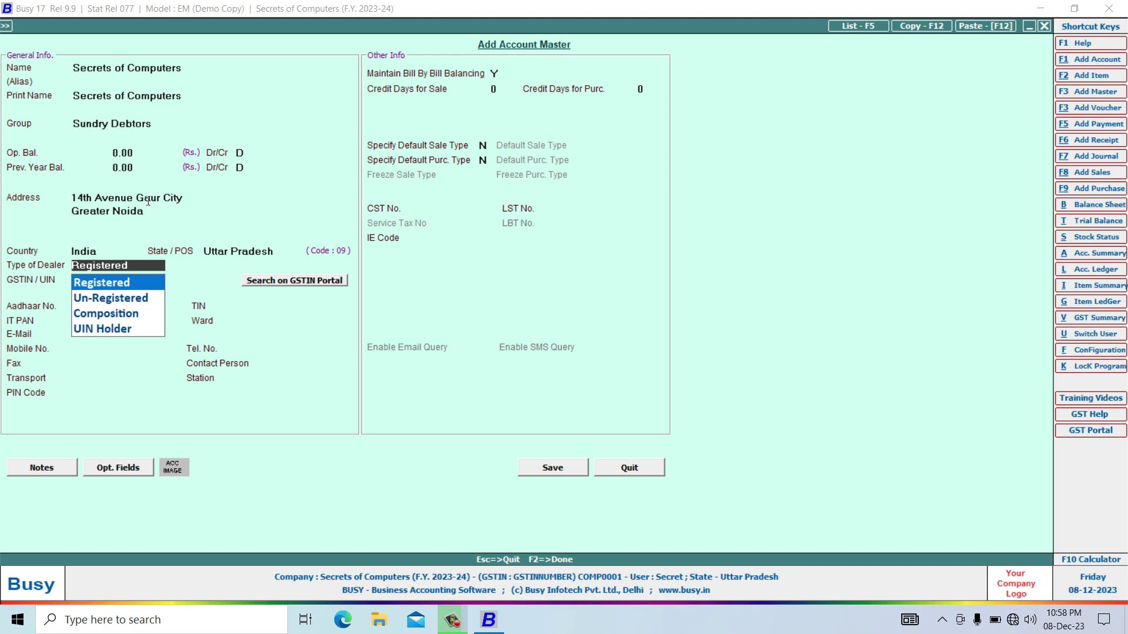
pyautogui.press('Down')
pyautogui.press('Return')
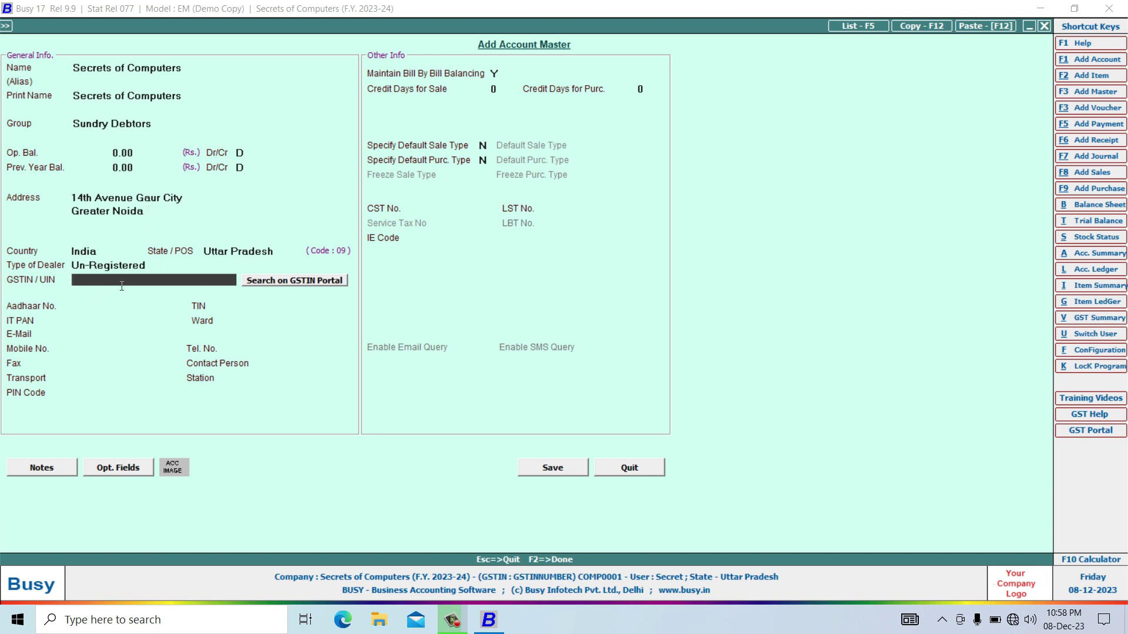
pyautogui.press('Return')
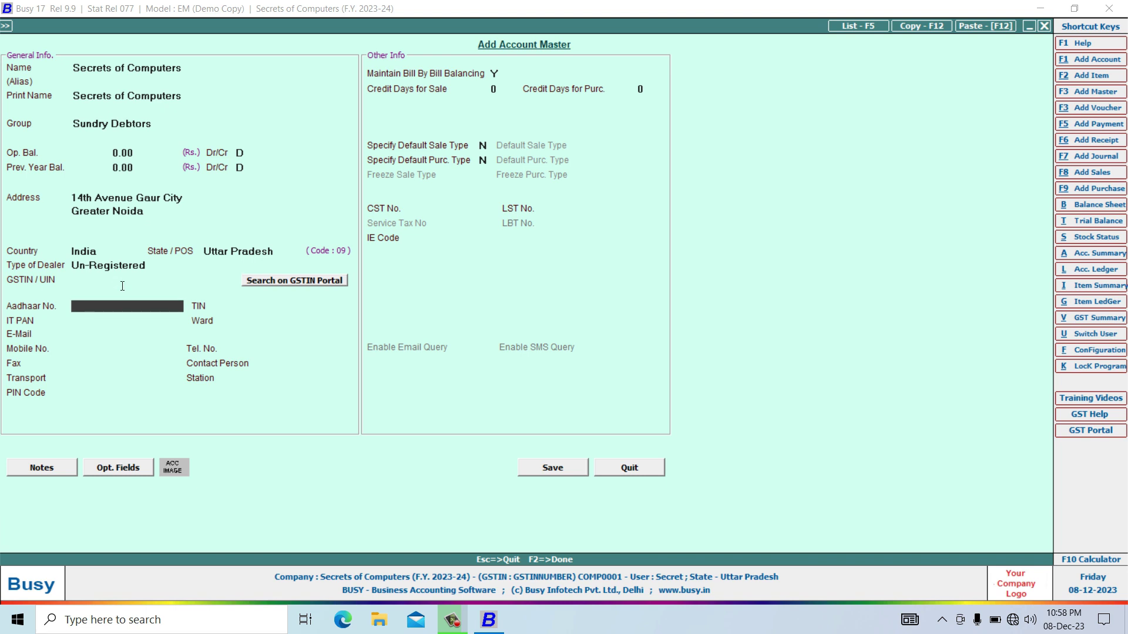
pyautogui.press('Return')
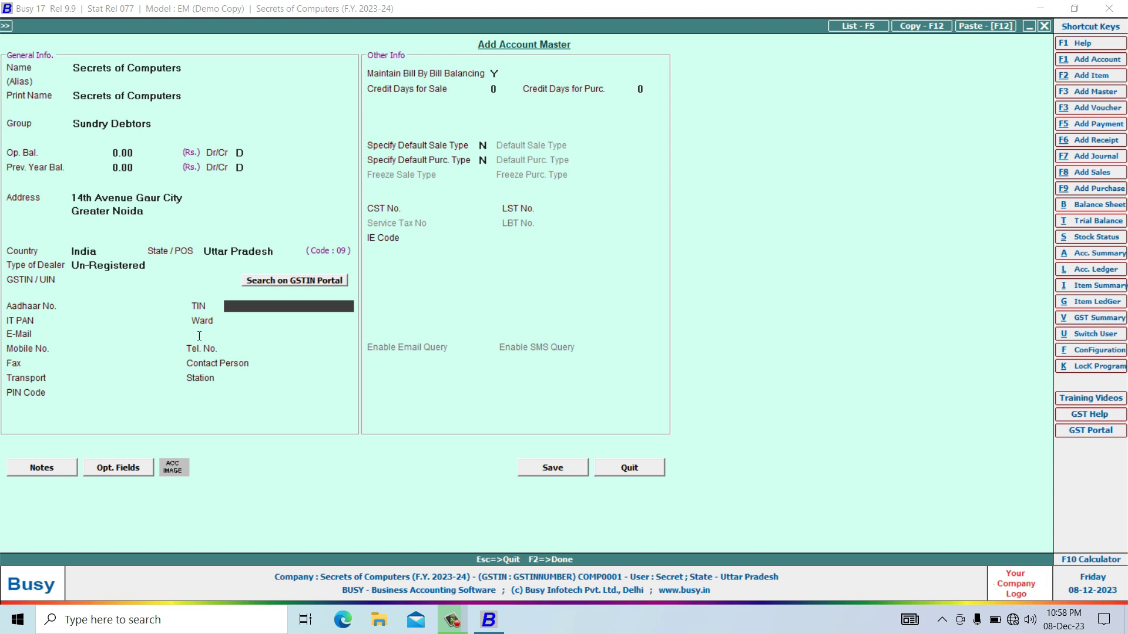
pyautogui.press('Return')
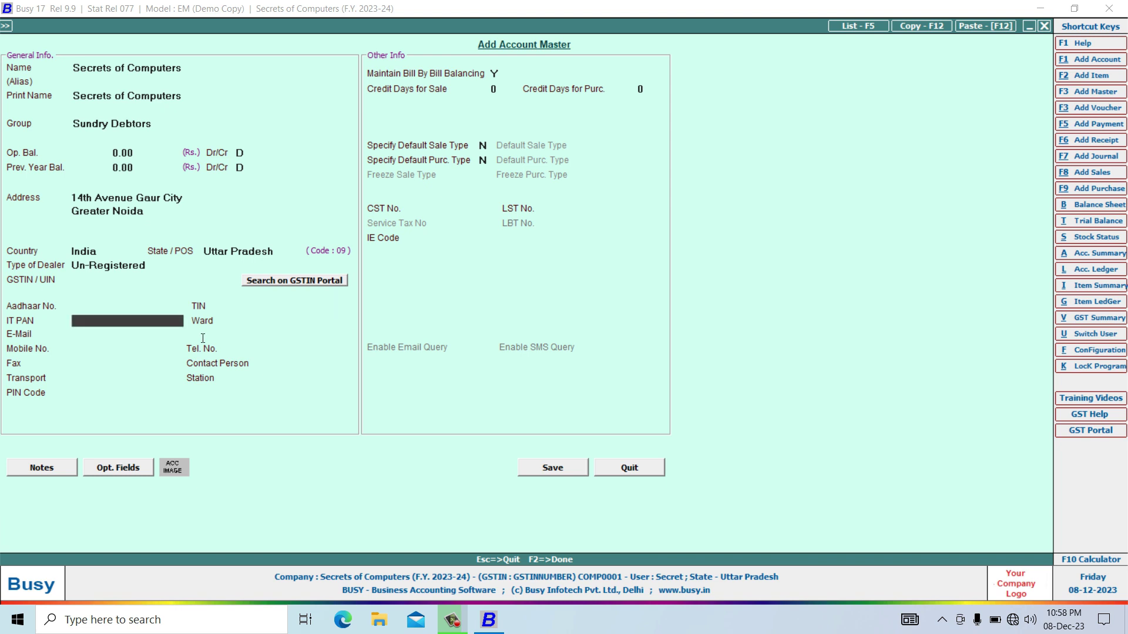
pyautogui.press('Return')
pyautogui.press('Return')
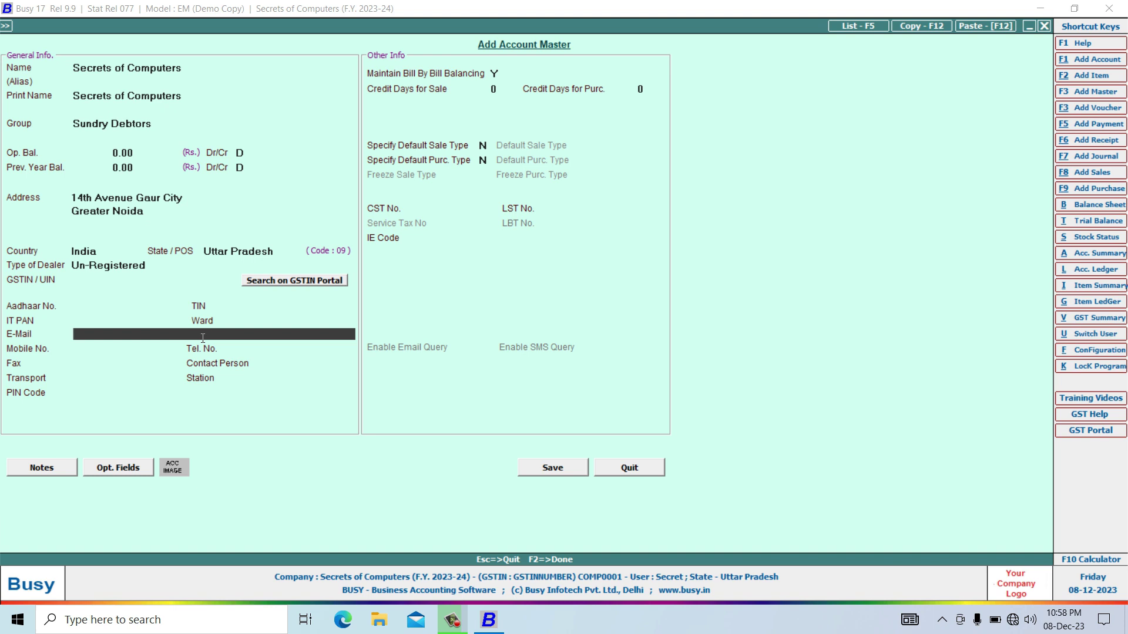
# Enter the account's e-mail, mobile number and PIN code, then save the account.
pyautogui.write('example@gmail.com')
pyautogui.press('Return')
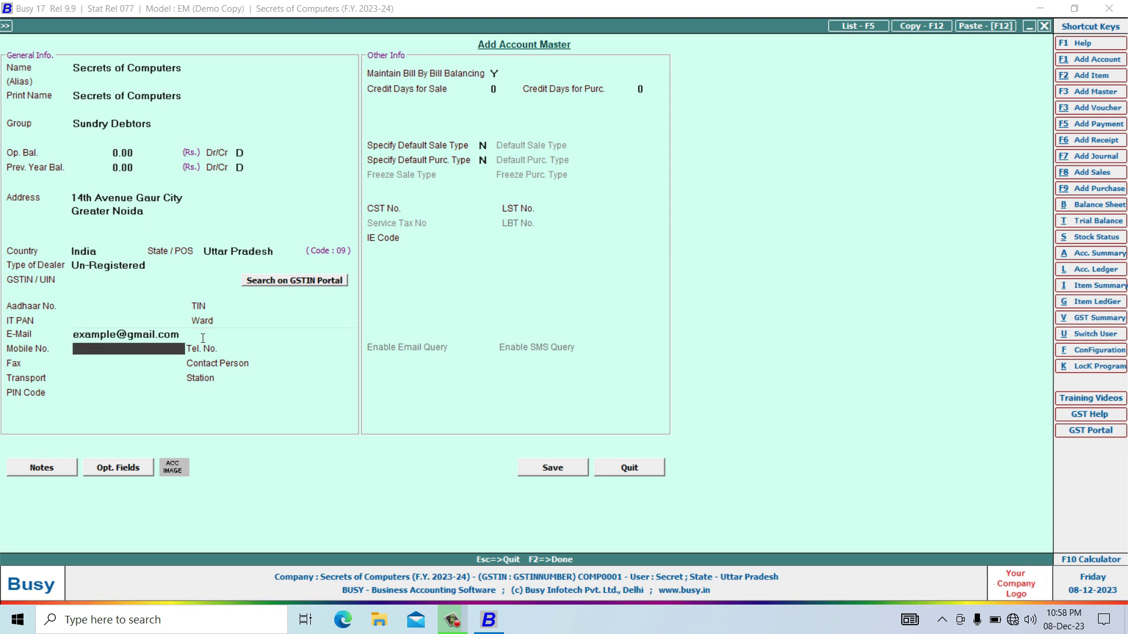
pyautogui.press('Return')
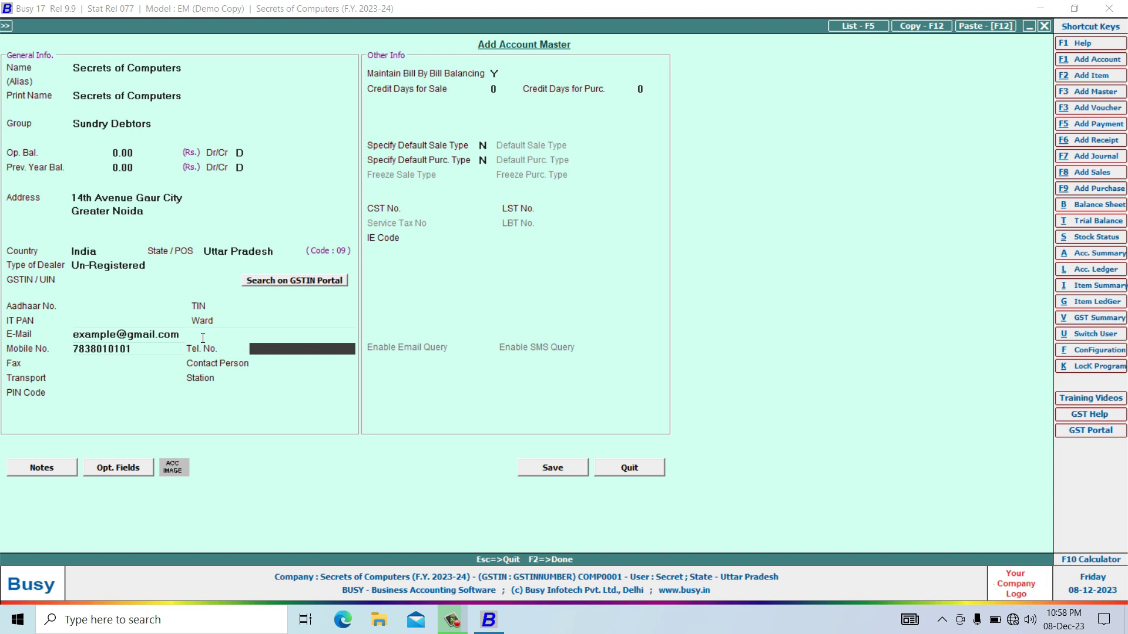
pyautogui.press('Return')
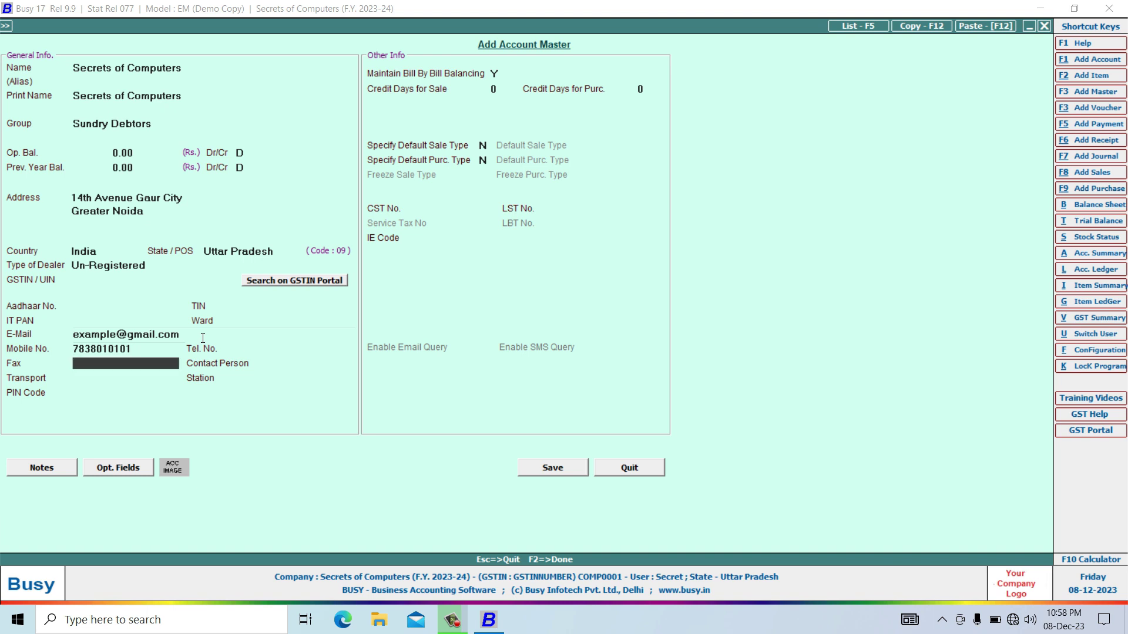
pyautogui.press('Return')
pyautogui.press('Return')
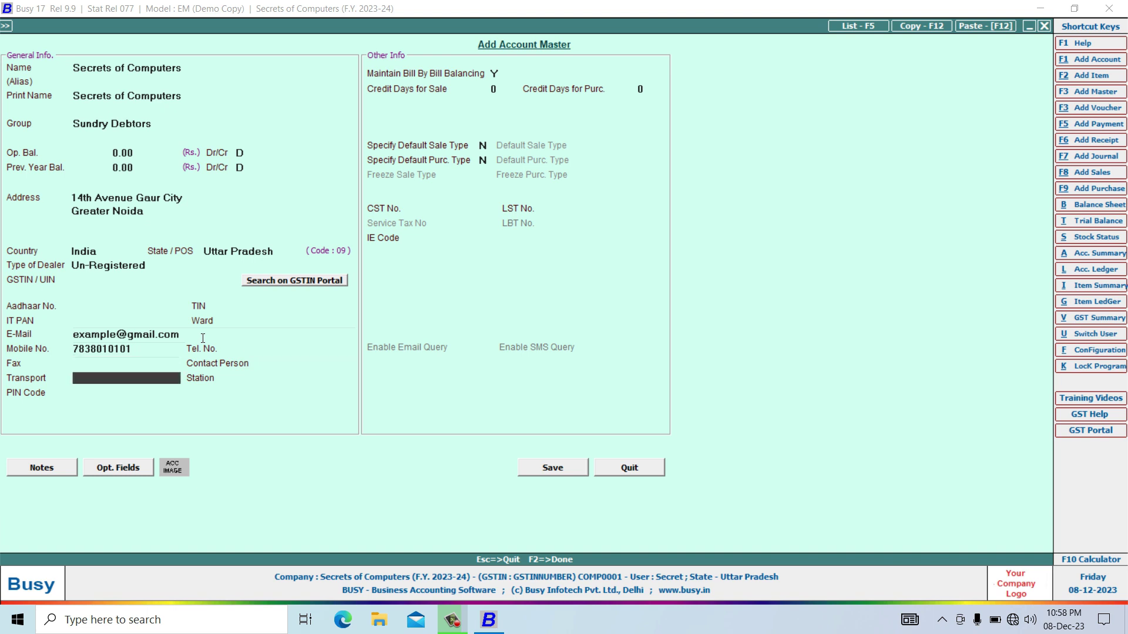
pyautogui.press('Return')
pyautogui.press('Return')
pyautogui.write('201301')
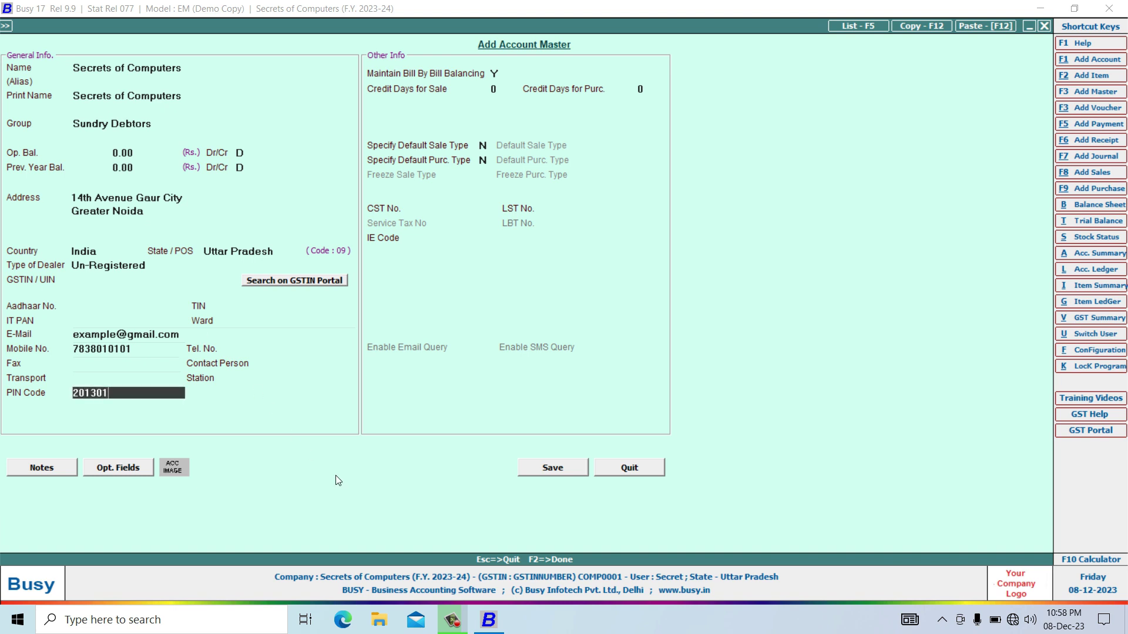
pyautogui.click(547, 467)
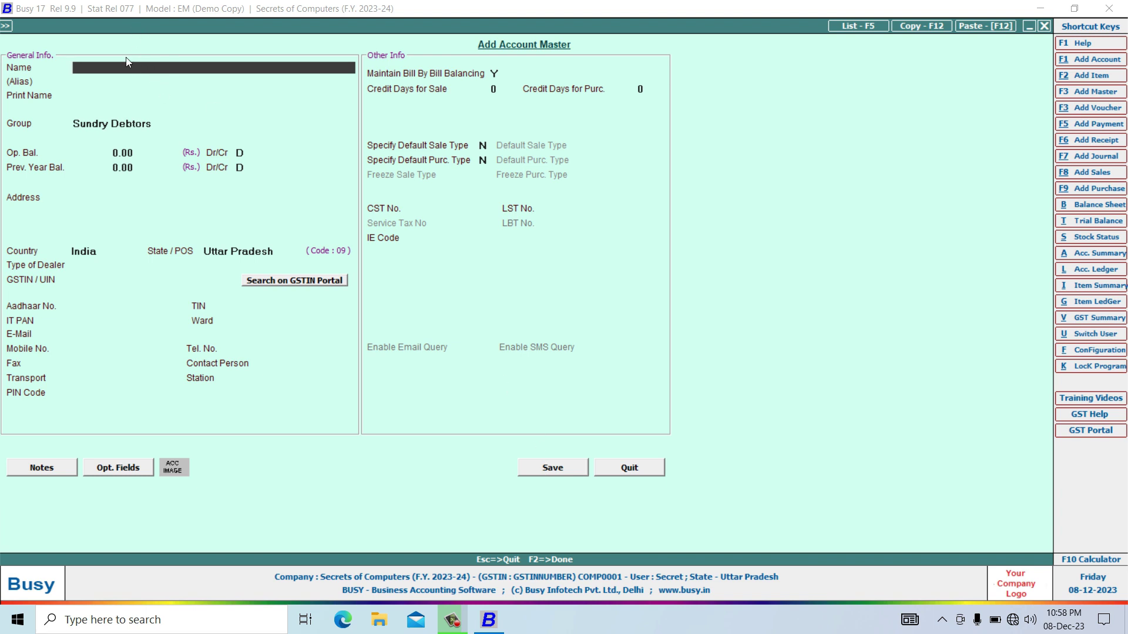
# Enter the customer's name and the first address line in the new Sundry Debtors account.
pyautogui.press('Return')
pyautogui.press('Return')
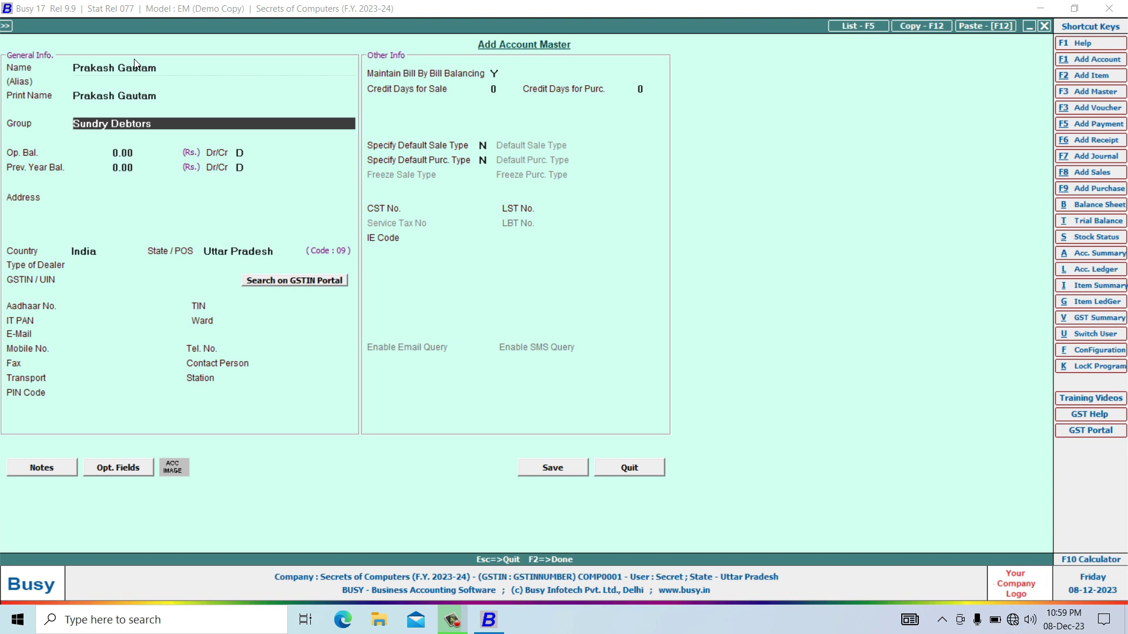
pyautogui.press('Return')
pyautogui.press('Return')
pyautogui.press('Return')
pyautogui.press('Return')
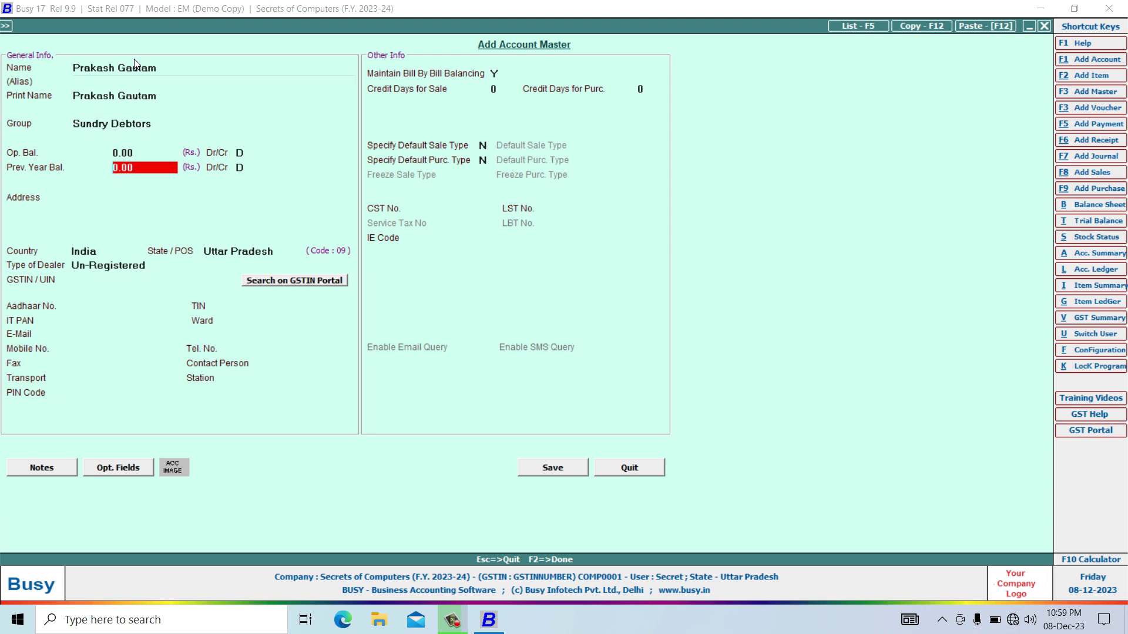
pyautogui.press('Return')
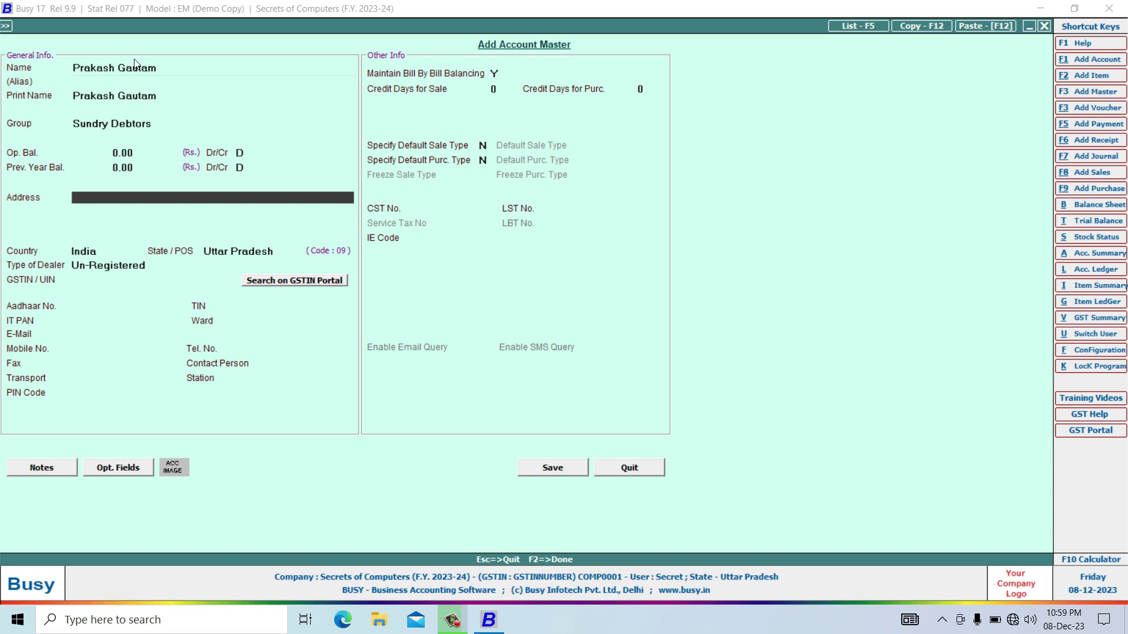
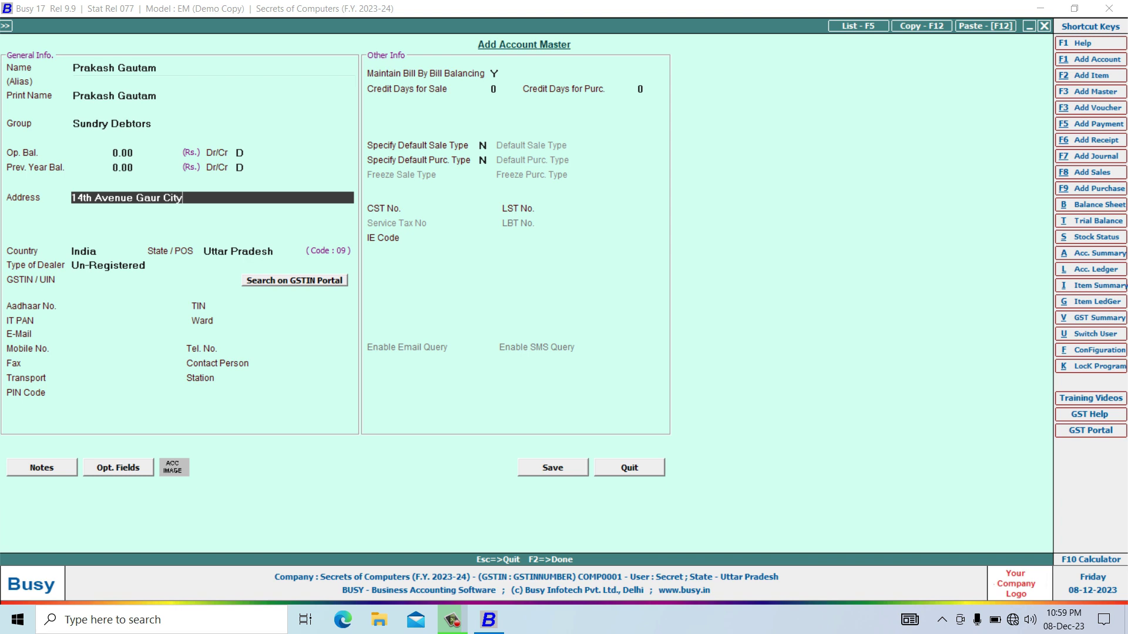
# Fill the second address line and PIN code, keep Un-Registered, and save the account.
pyautogui.press('Return')
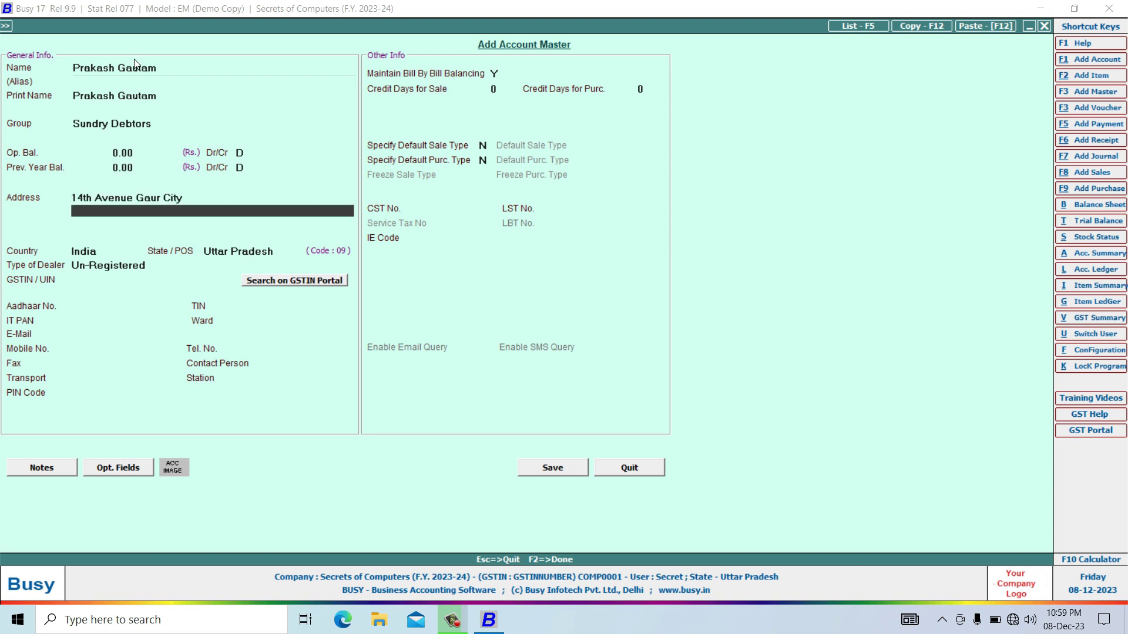
pyautogui.write('Greater Noida')
pyautogui.press('Return')
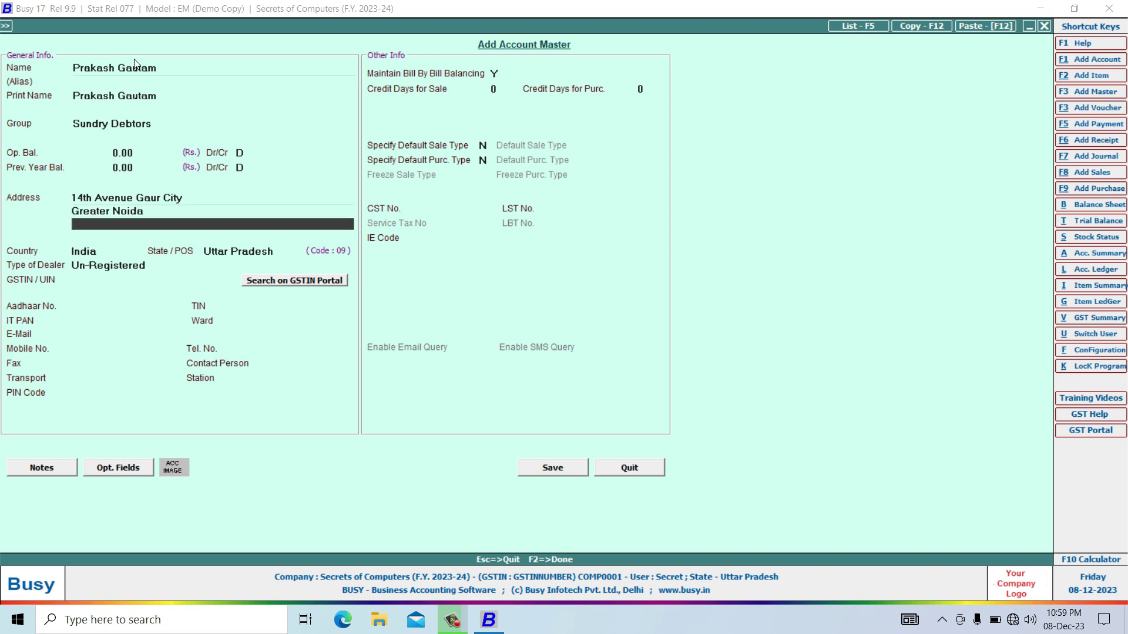
pyautogui.press('Return')
pyautogui.press('Return')
pyautogui.press('Return')
pyautogui.press('Return')
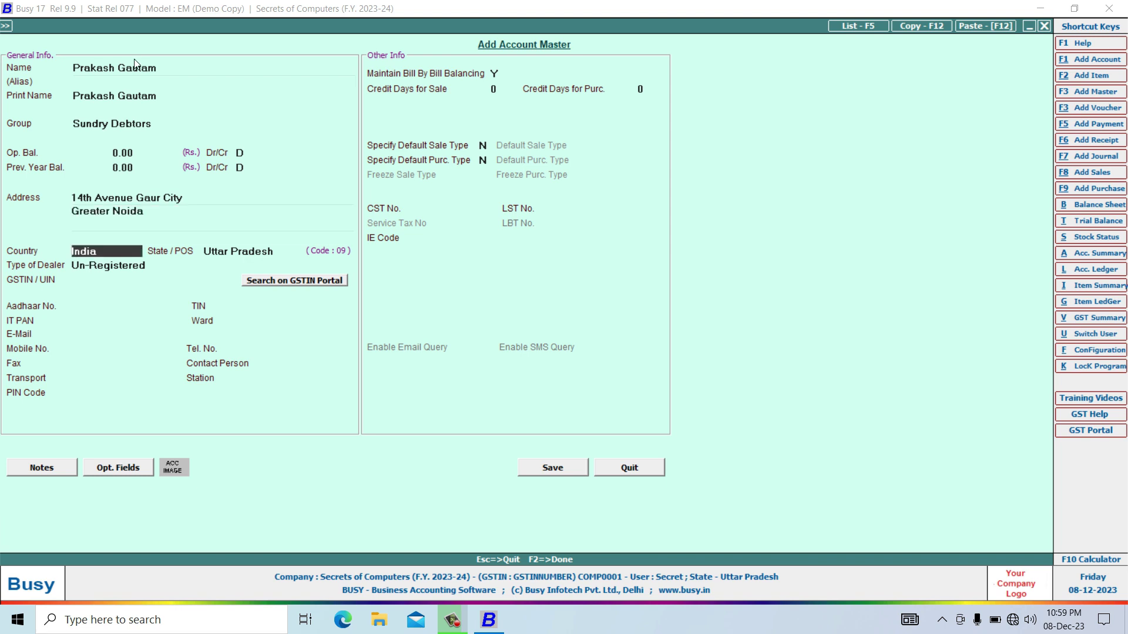
pyautogui.press('Return')
pyautogui.press('Return')
pyautogui.press('Return')
pyautogui.press('Return')
pyautogui.press('Return')
pyautogui.press('Return')
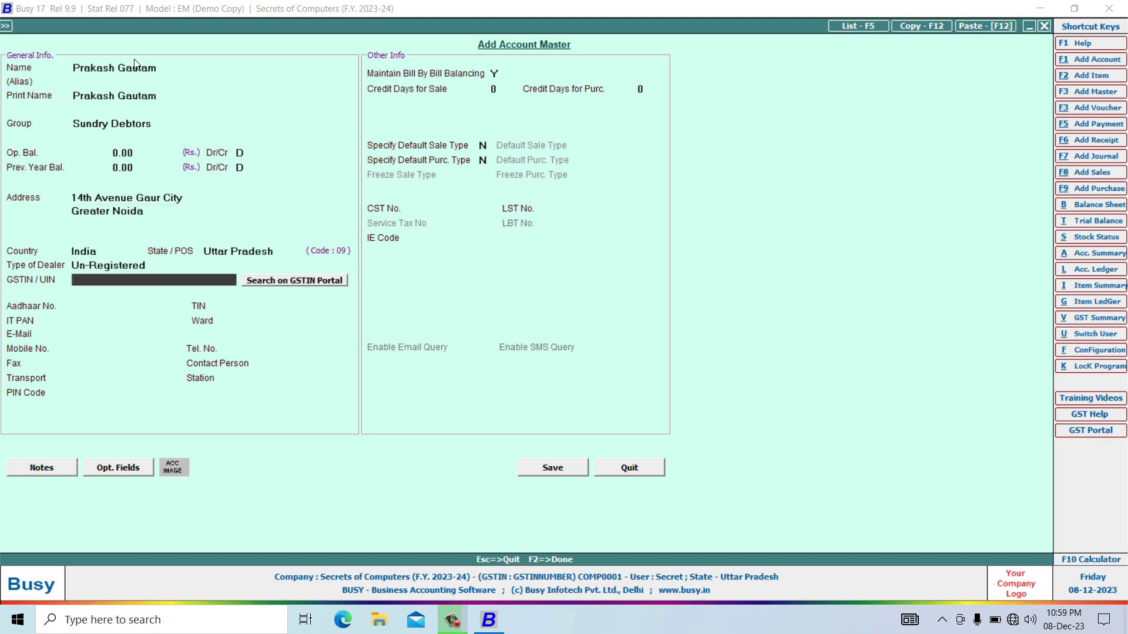
pyautogui.press('Return')
pyautogui.press('Return')
pyautogui.press('Return')
pyautogui.press('Return')
pyautogui.press('Return')
pyautogui.press('Return')
pyautogui.press('Return')
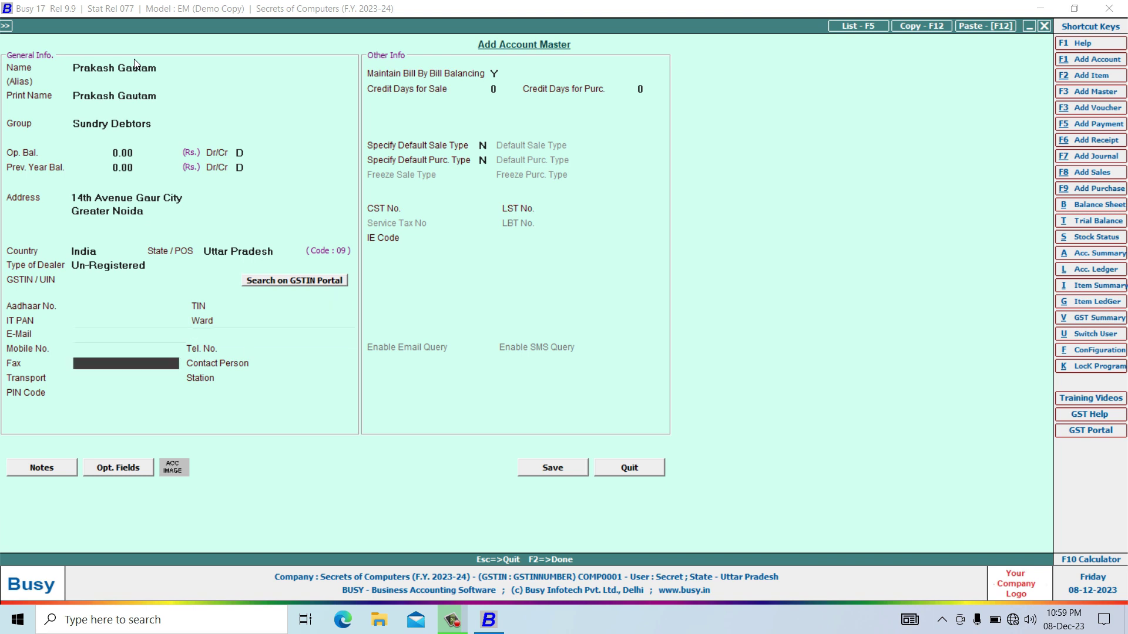
pyautogui.write('201301')
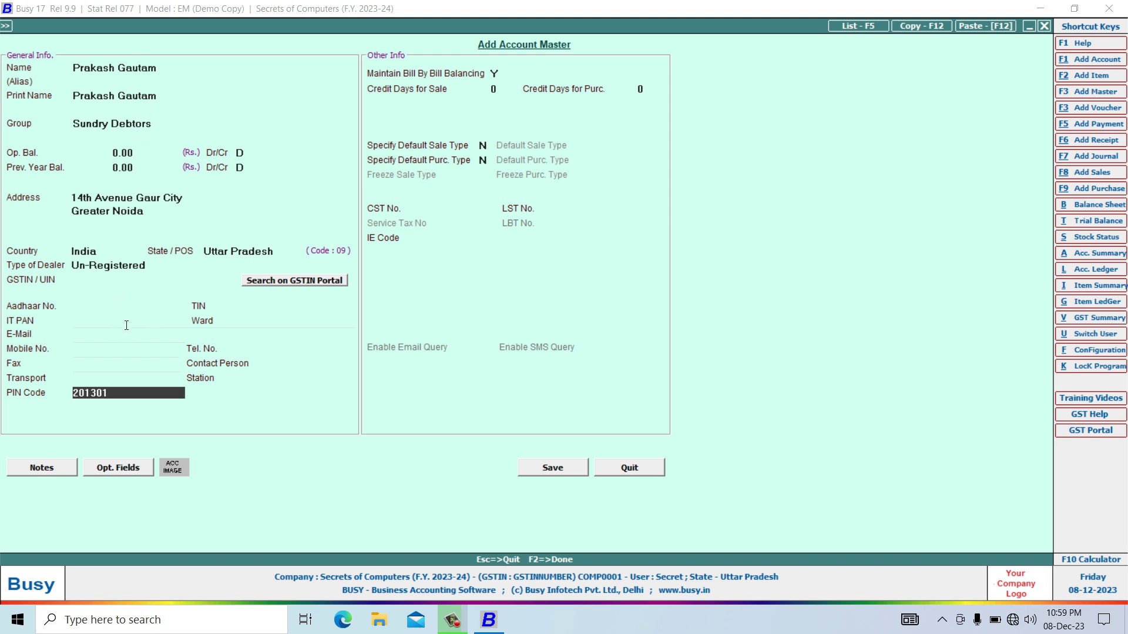
pyautogui.click(564, 471)
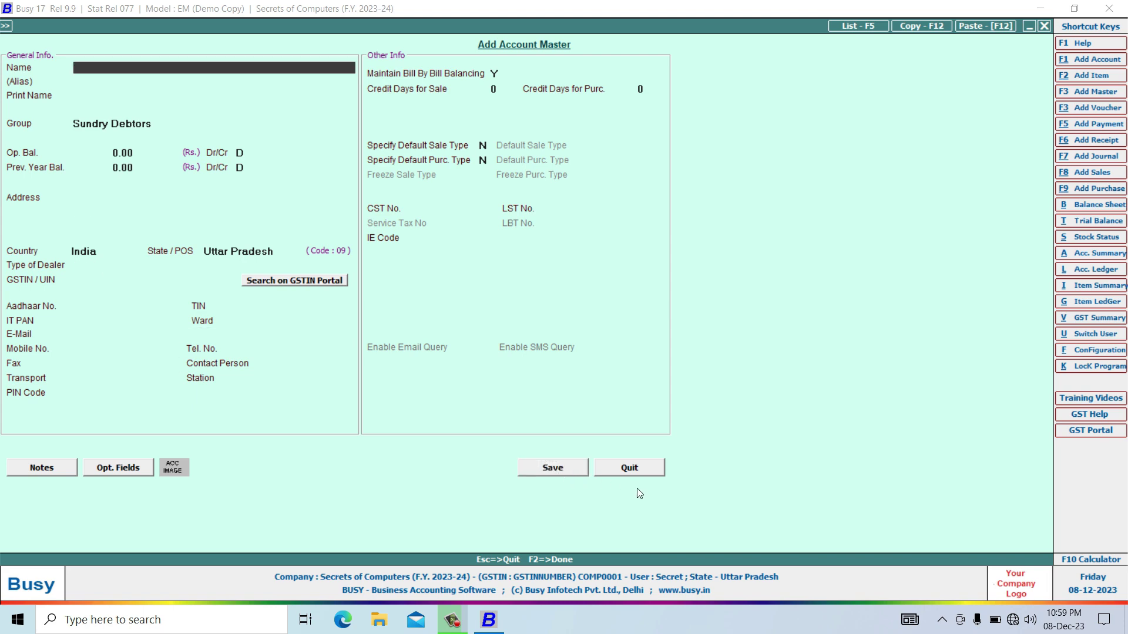
# Close the account form and open the Add Item master form.
pyautogui.click(626, 471)
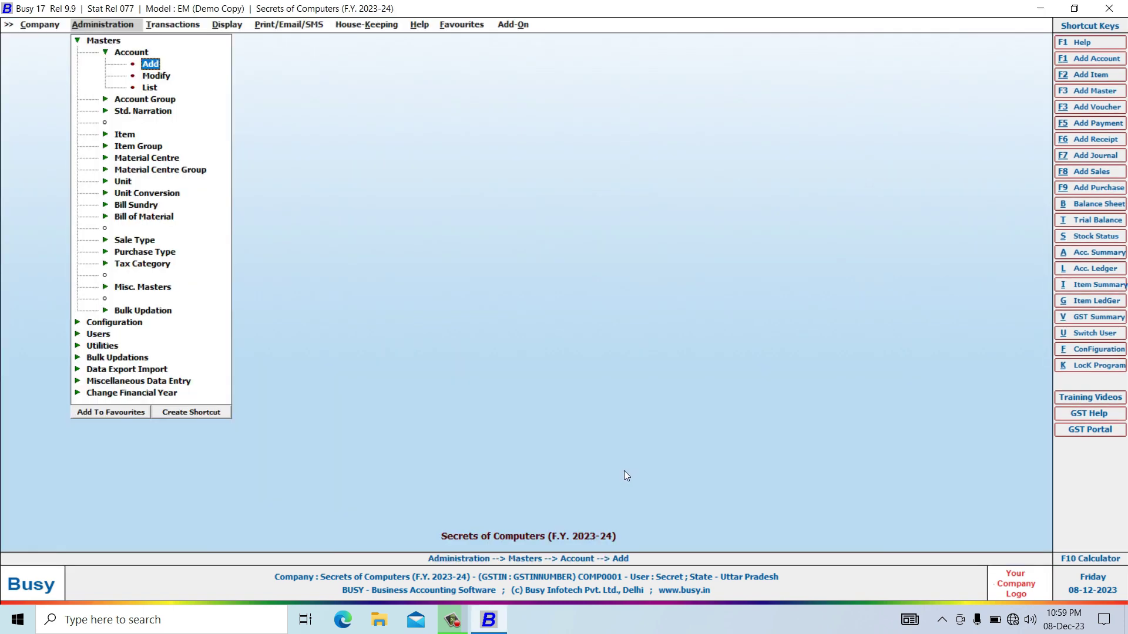
pyautogui.click(121, 137)
pyautogui.click(122, 136)
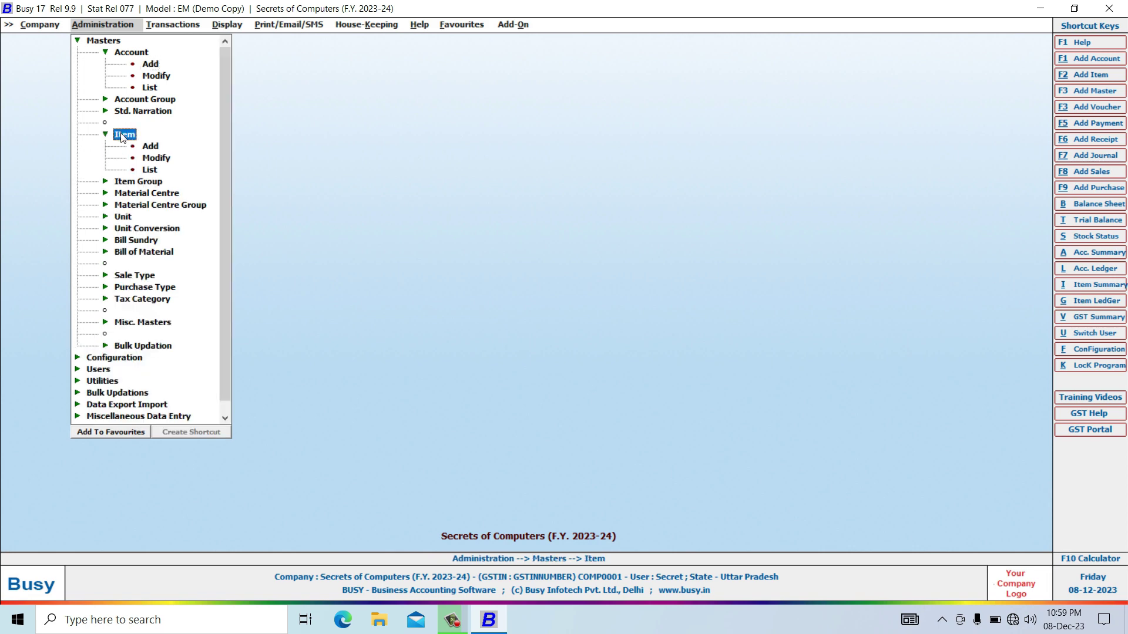
pyautogui.click(149, 147)
pyautogui.click(148, 147)
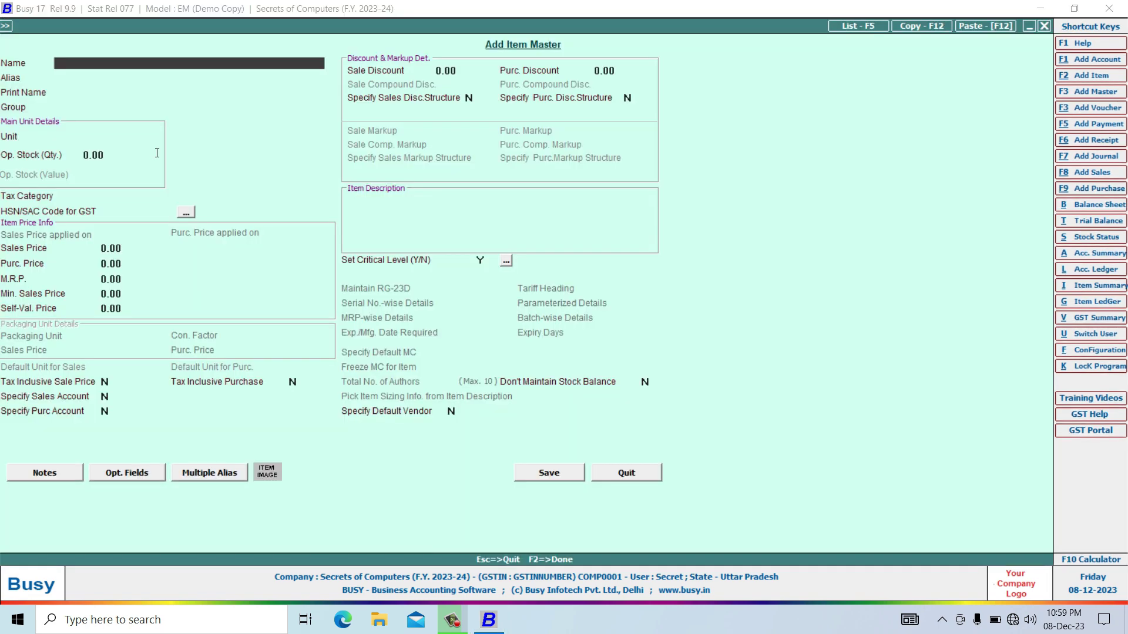
# Define item Vivo Y20 Pro in General group, unit Pcs., tax GST 18%, HSN 8403900.
pyautogui.write('Vivo Y20 Pro')
pyautogui.press('Return')
pyautogui.press('Return')
pyautogui.press('Return')
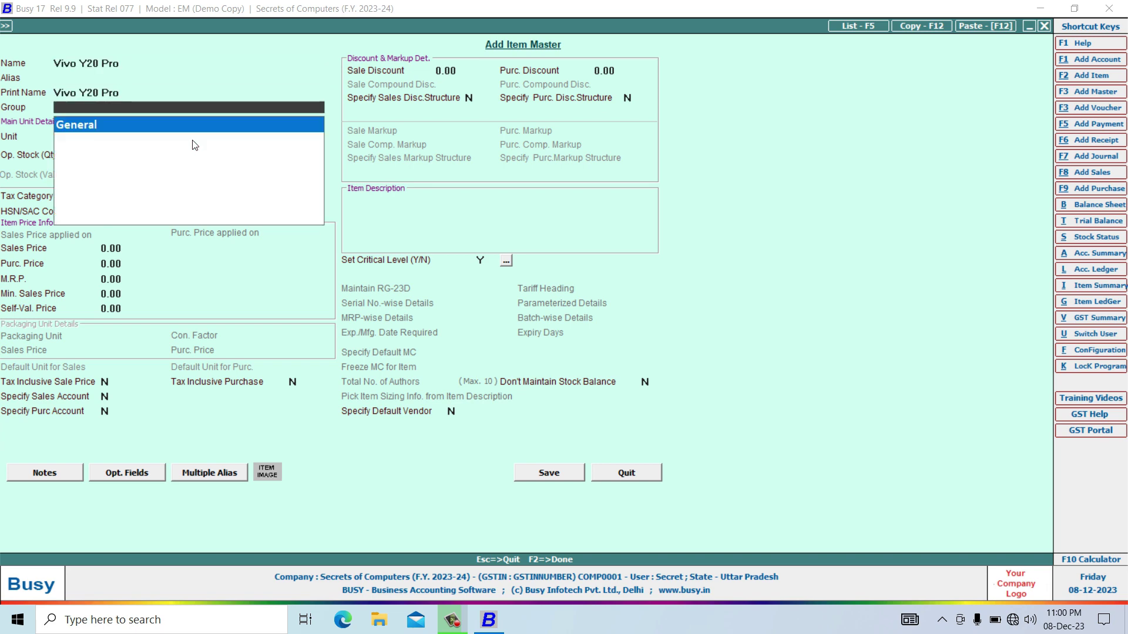
pyautogui.press('Return')
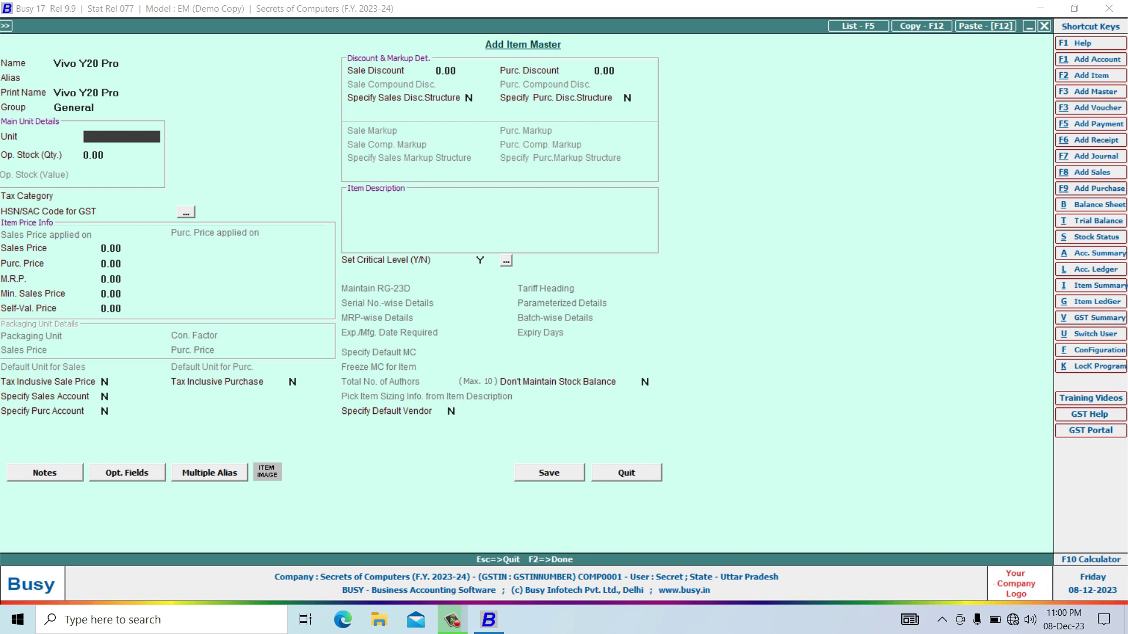
pyautogui.write('pcs')
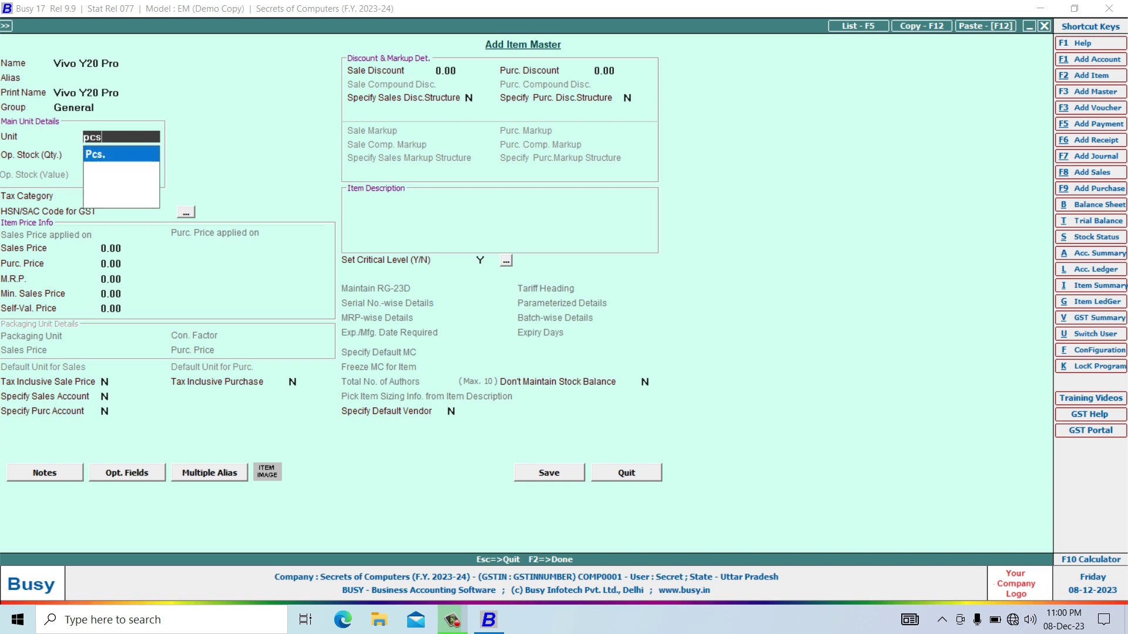
pyautogui.press('Return')
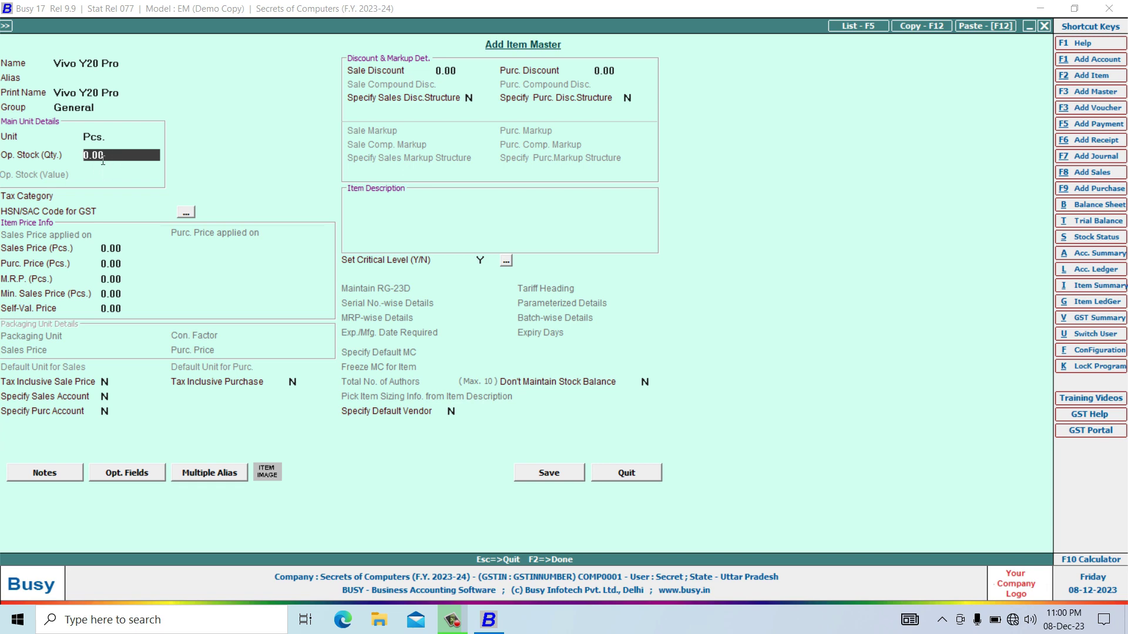
pyautogui.press('Return')
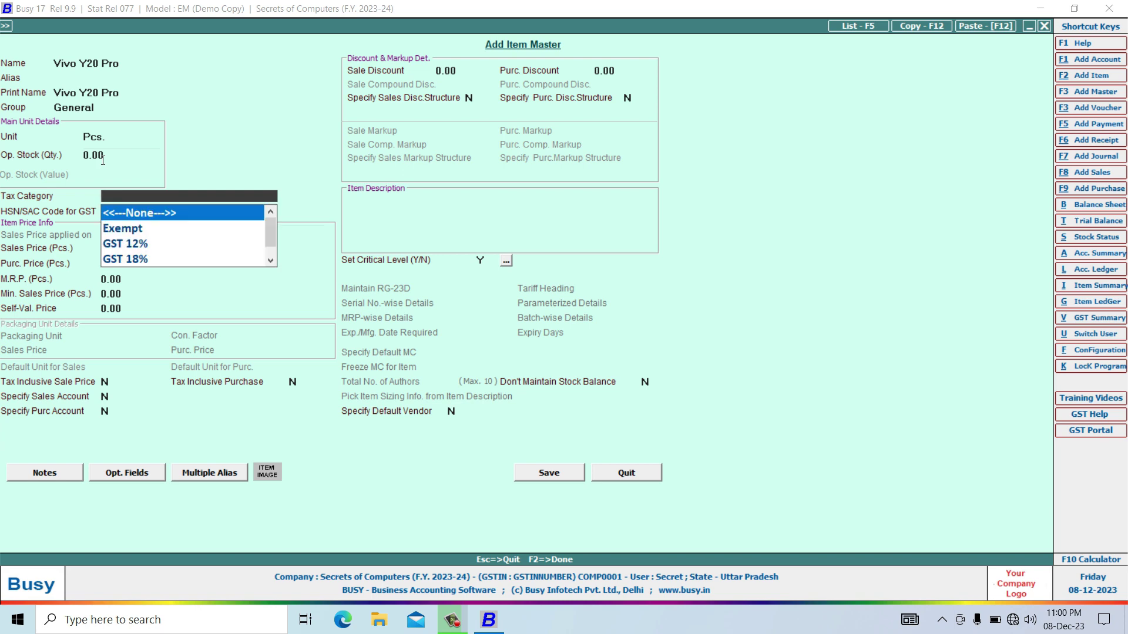
pyautogui.press('Down')
pyautogui.press('Down')
pyautogui.press('Down')
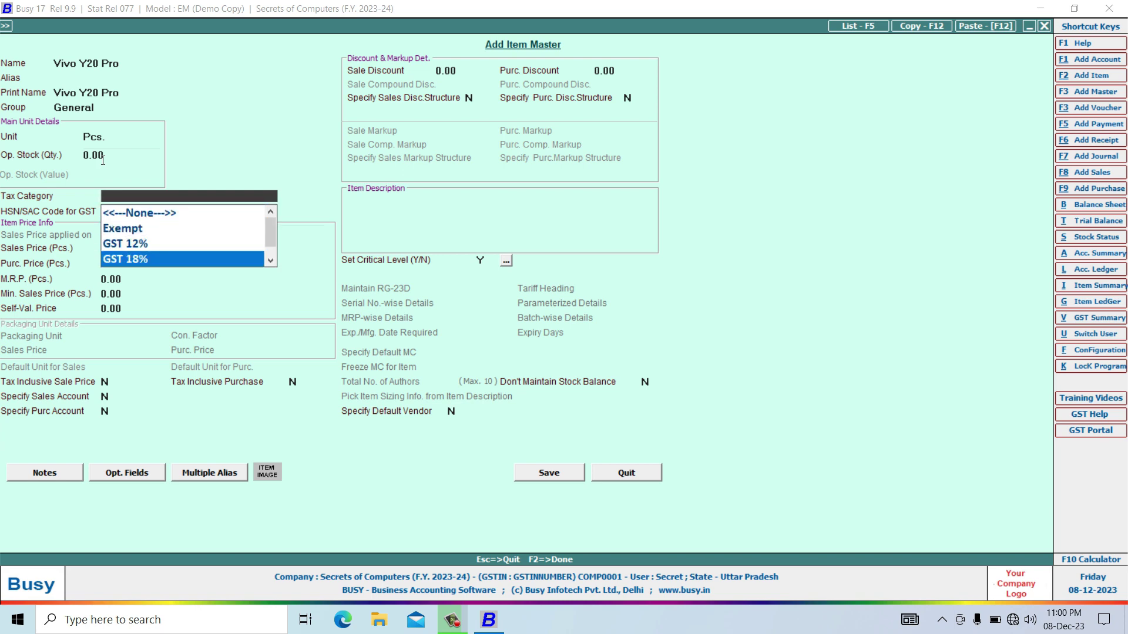
pyautogui.press('Return')
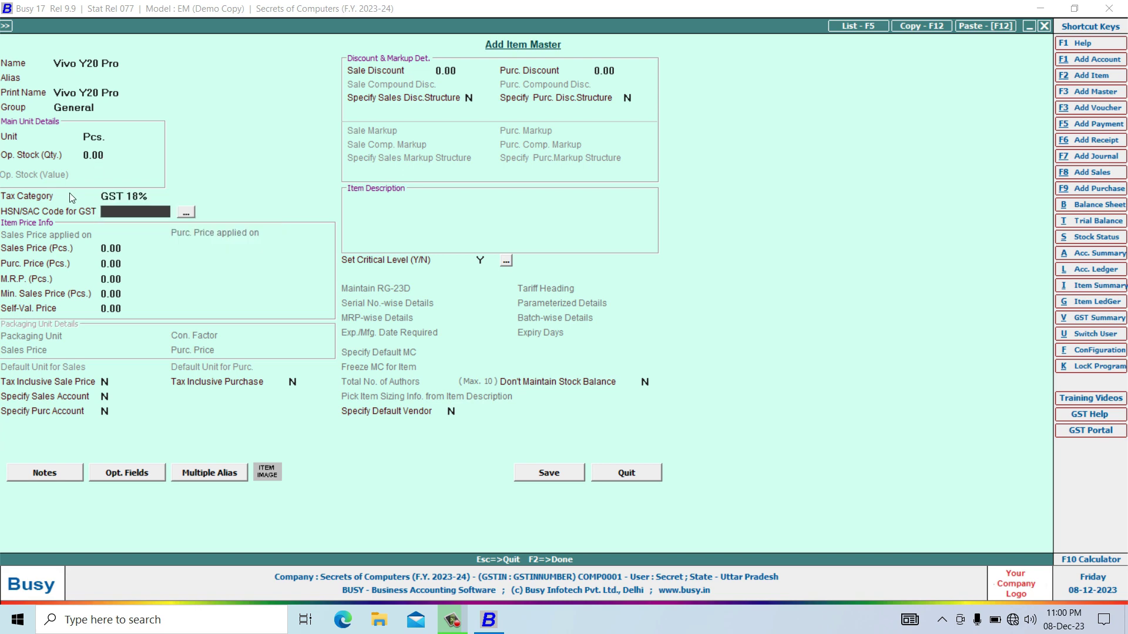
pyautogui.write('840')
pyautogui.write('3900')
pyautogui.press('Return')
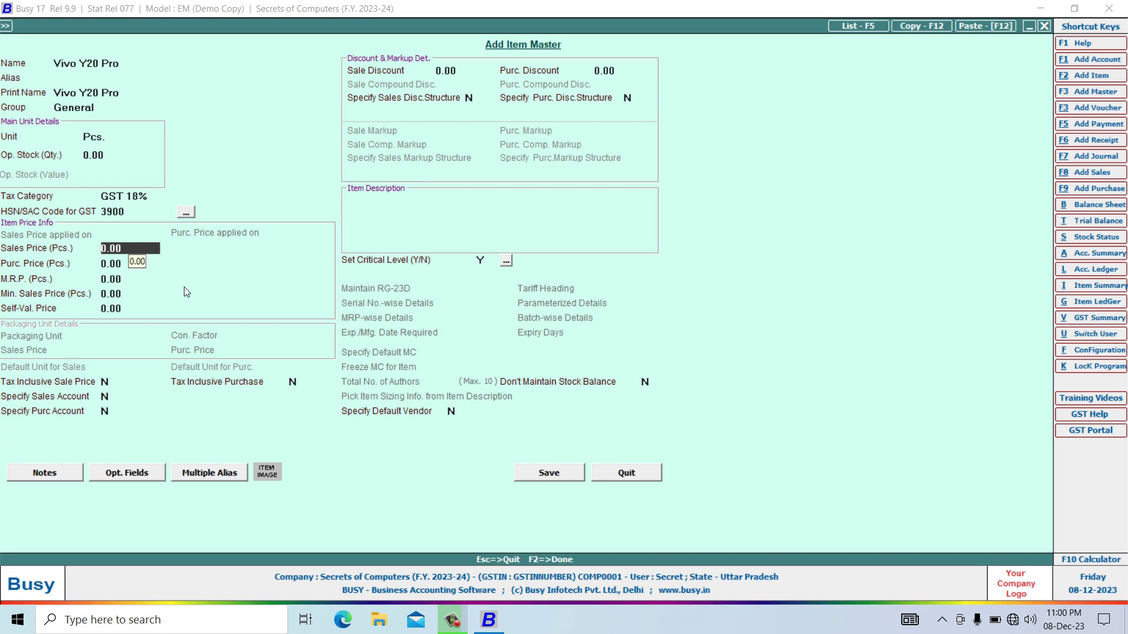
# Save the Vivo Y20 Pro item, close the form, and start the Balance Sheet.
pyautogui.click(550, 475)
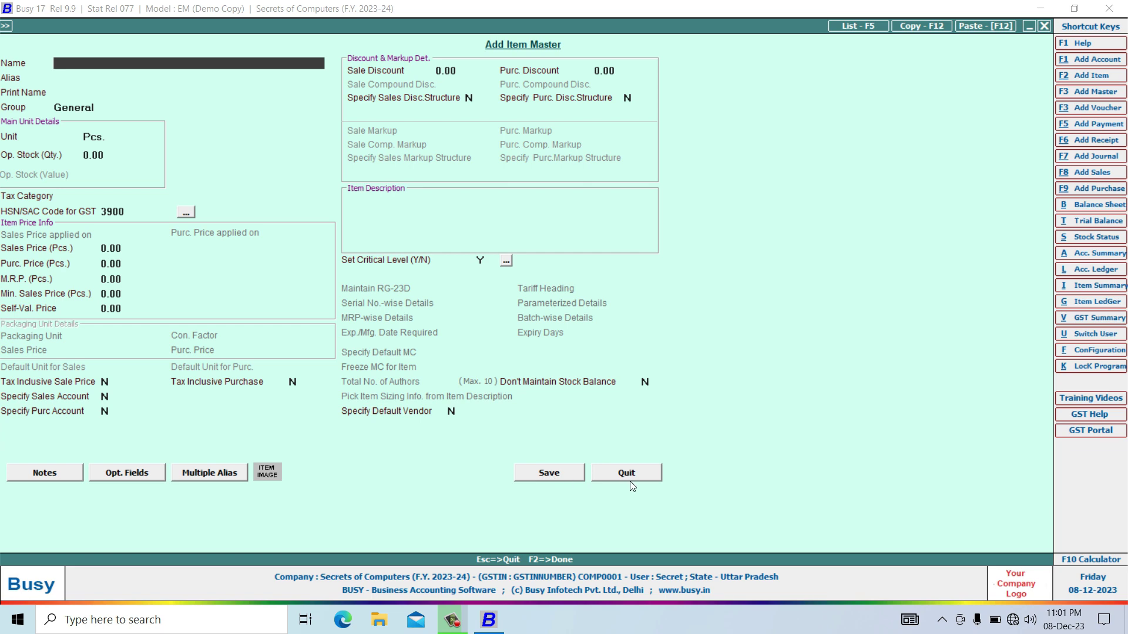
pyautogui.click(629, 477)
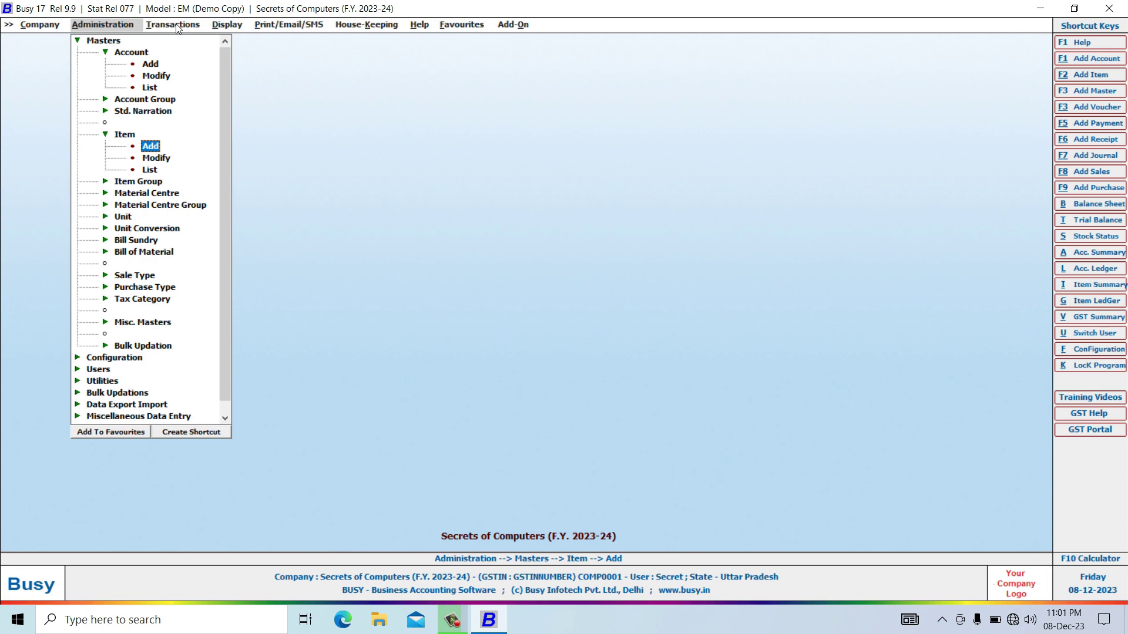
pyautogui.click(1078, 204)
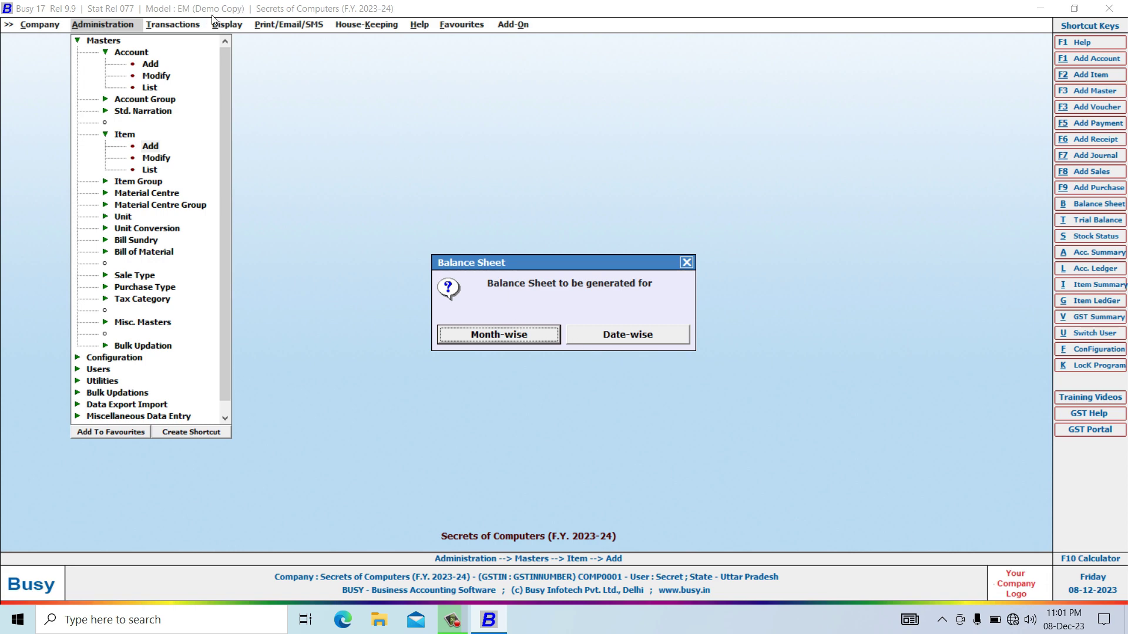
# Generate the Balance Sheet date-wise and drill into Current Assets, Stock-in-hand and Stock.
pyautogui.click(625, 338)
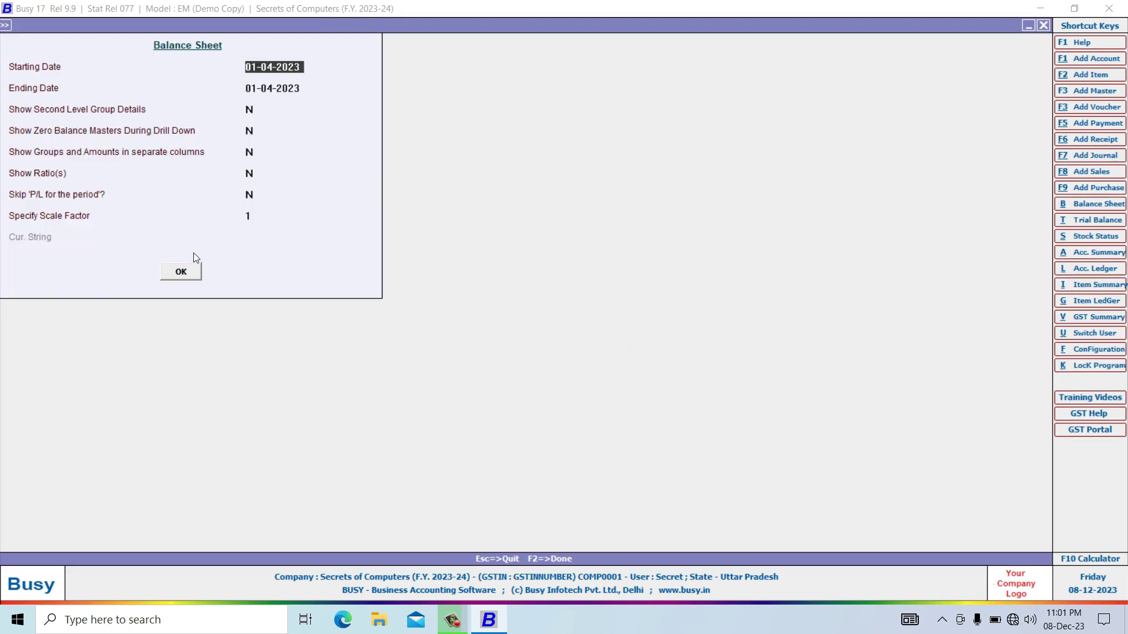
pyautogui.click(192, 275)
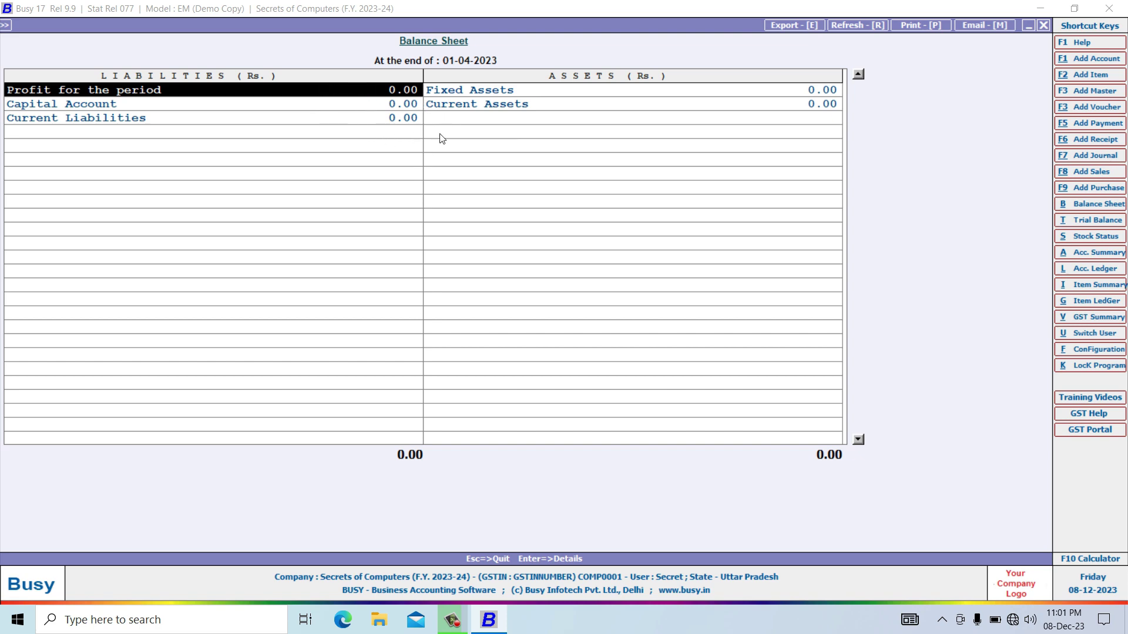
pyautogui.click(493, 106)
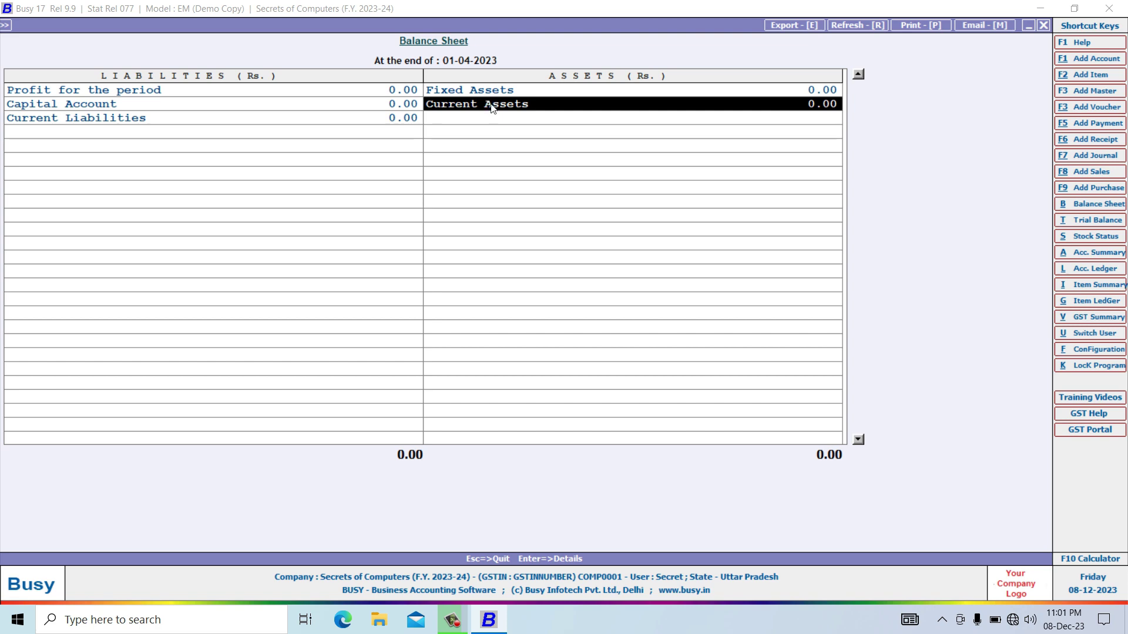
pyautogui.doubleClick(492, 106)
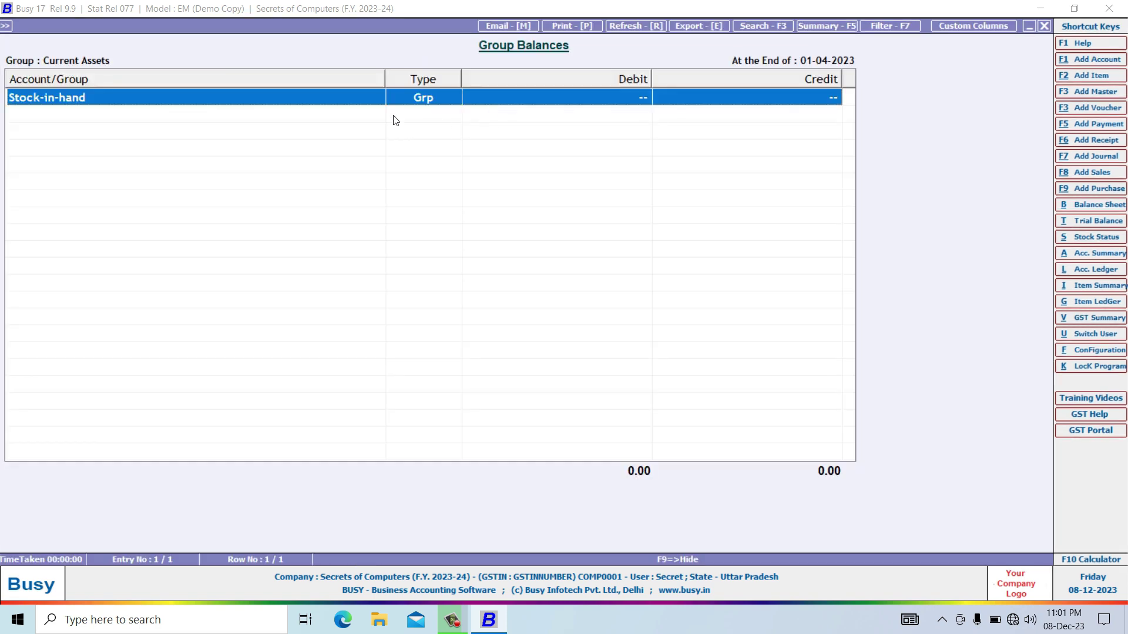
pyautogui.doubleClick(326, 106)
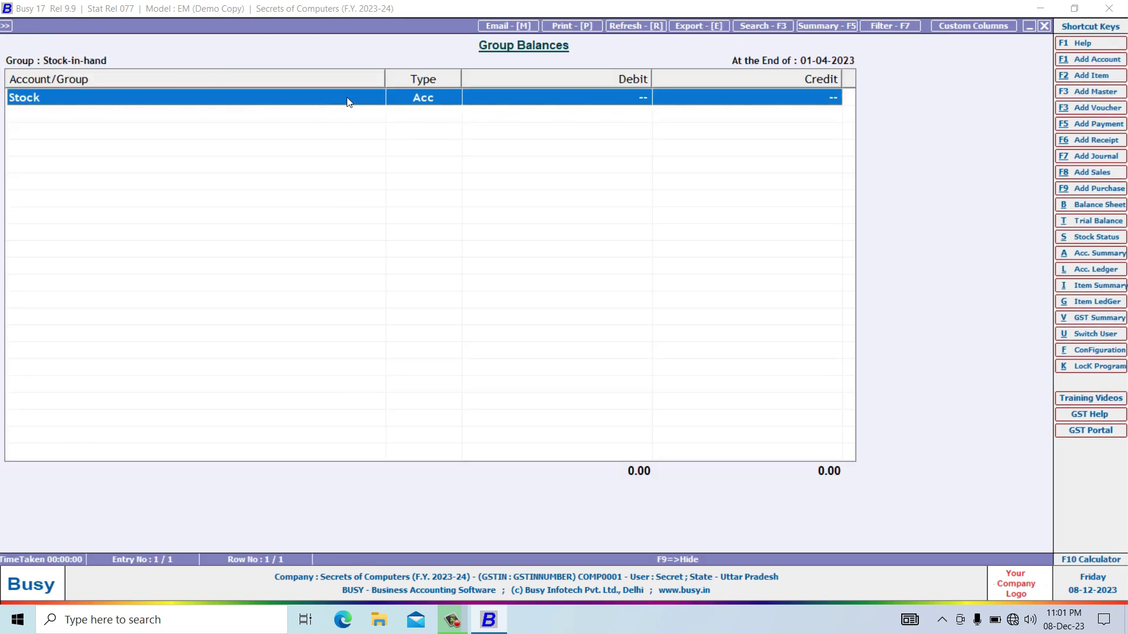
pyautogui.doubleClick(347, 103)
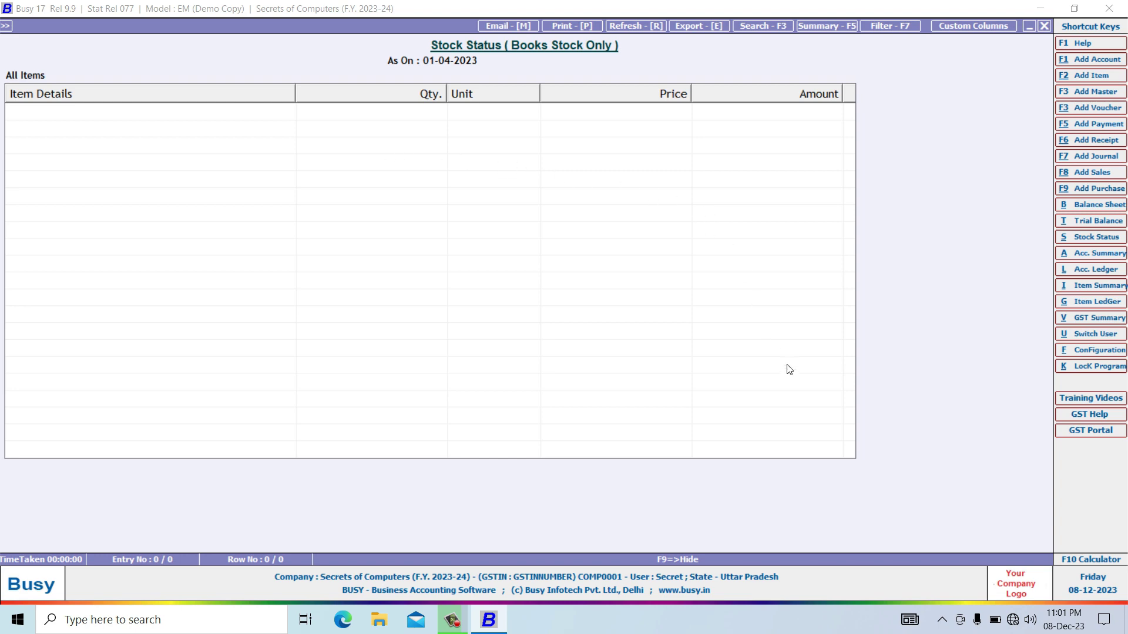
# Back out of the stock and balance sheet reports to the main menu.
pyautogui.press('Escape')
pyautogui.press('Escape')
pyautogui.press('Escape')
pyautogui.press('Escape')
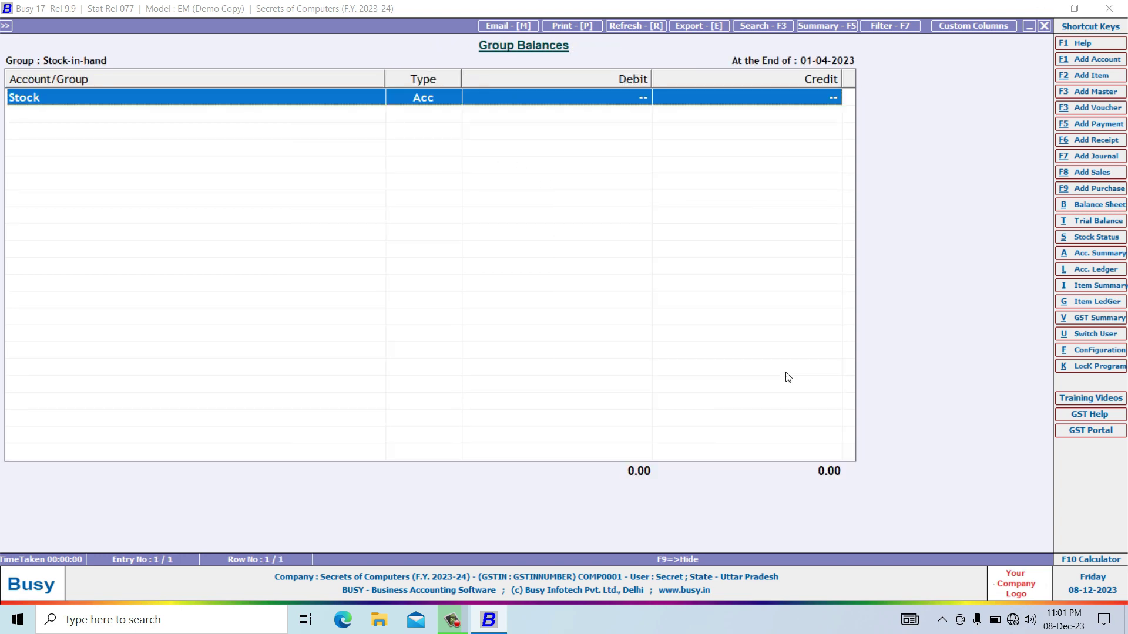
pyautogui.press('Escape')
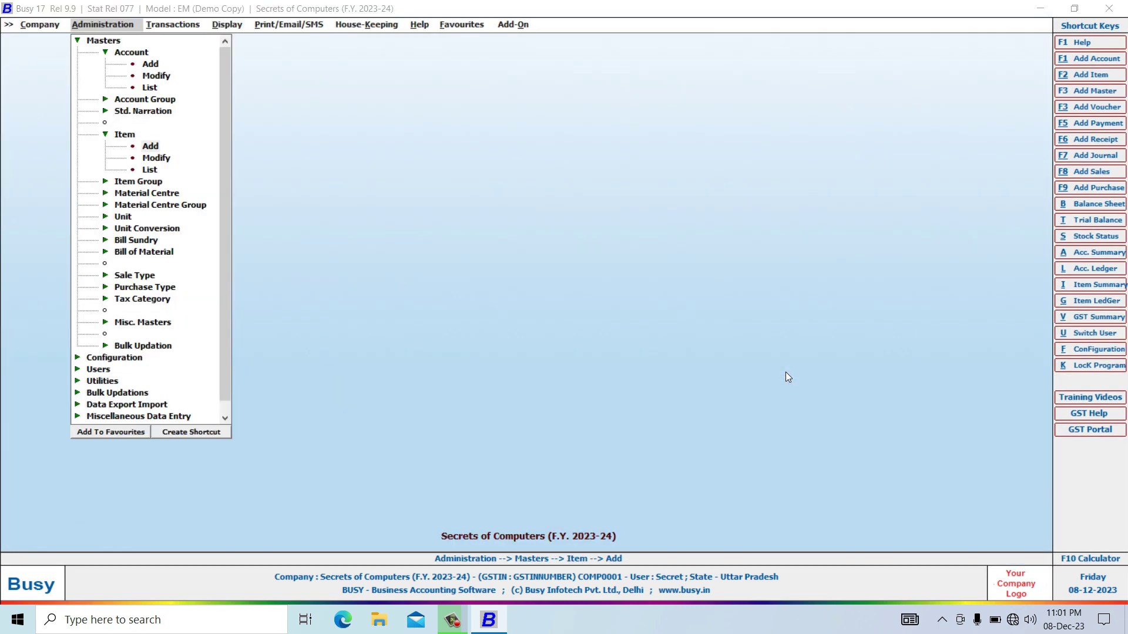
pyautogui.press('Escape')
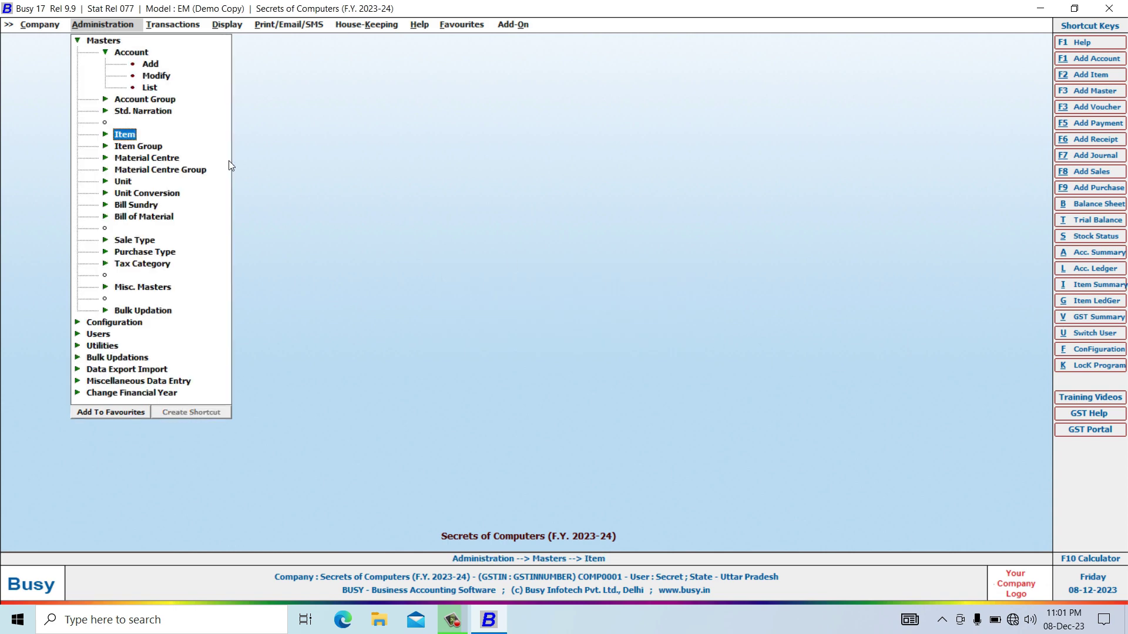
# Begin purchase voucher no. 1, series Main, I/GST-18%, party Secrets of Computers, Main Store.
pyautogui.click(168, 26)
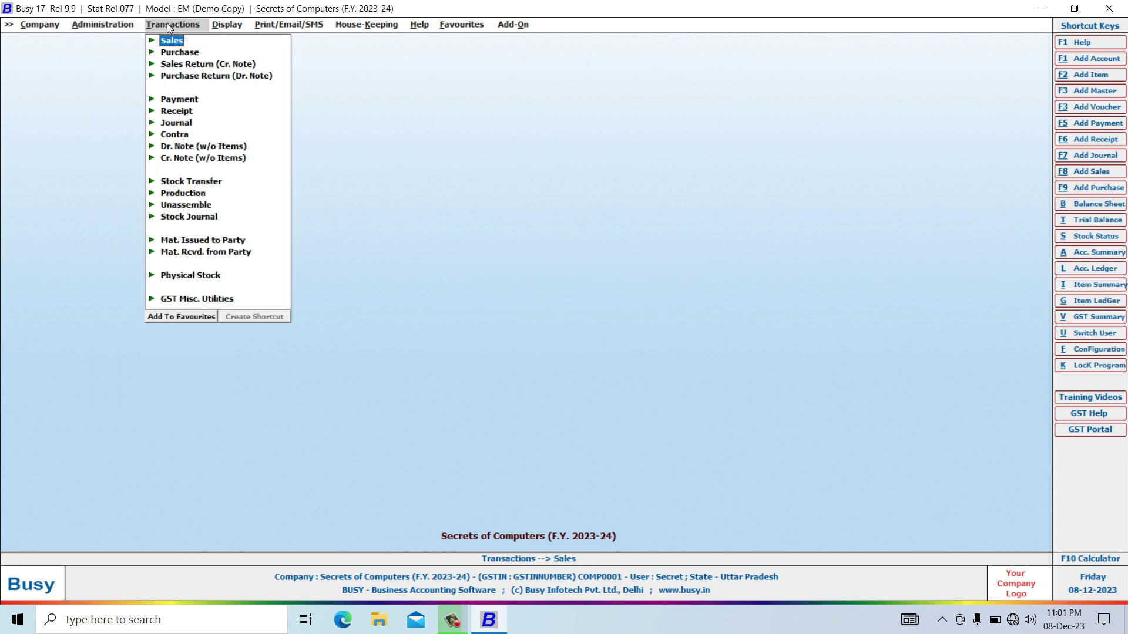
pyautogui.click(180, 54)
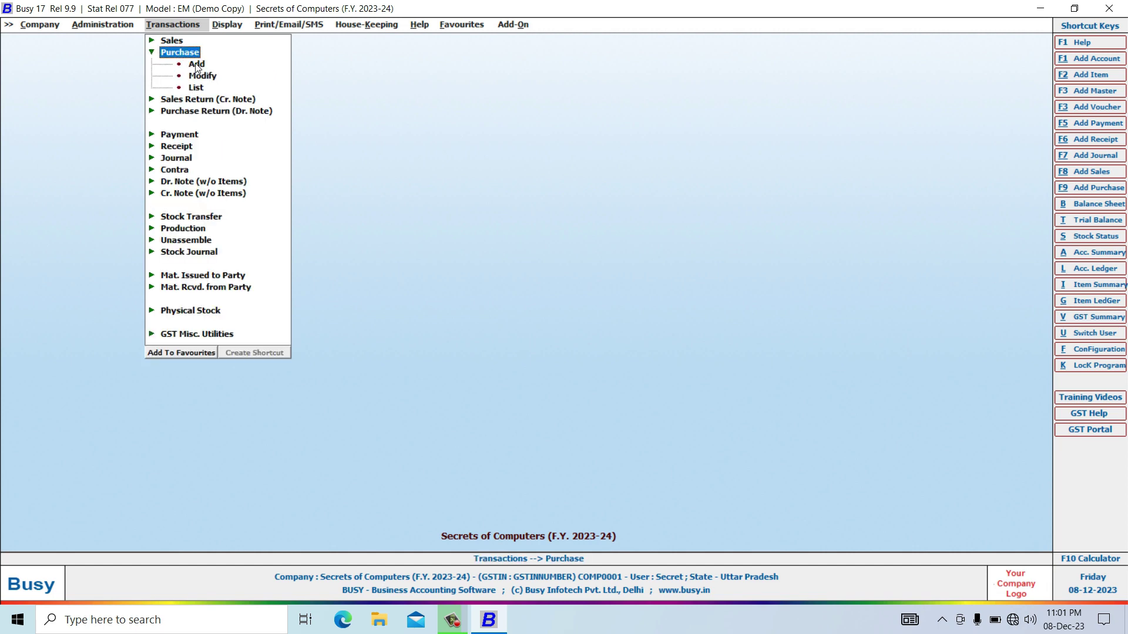
pyautogui.click(196, 65)
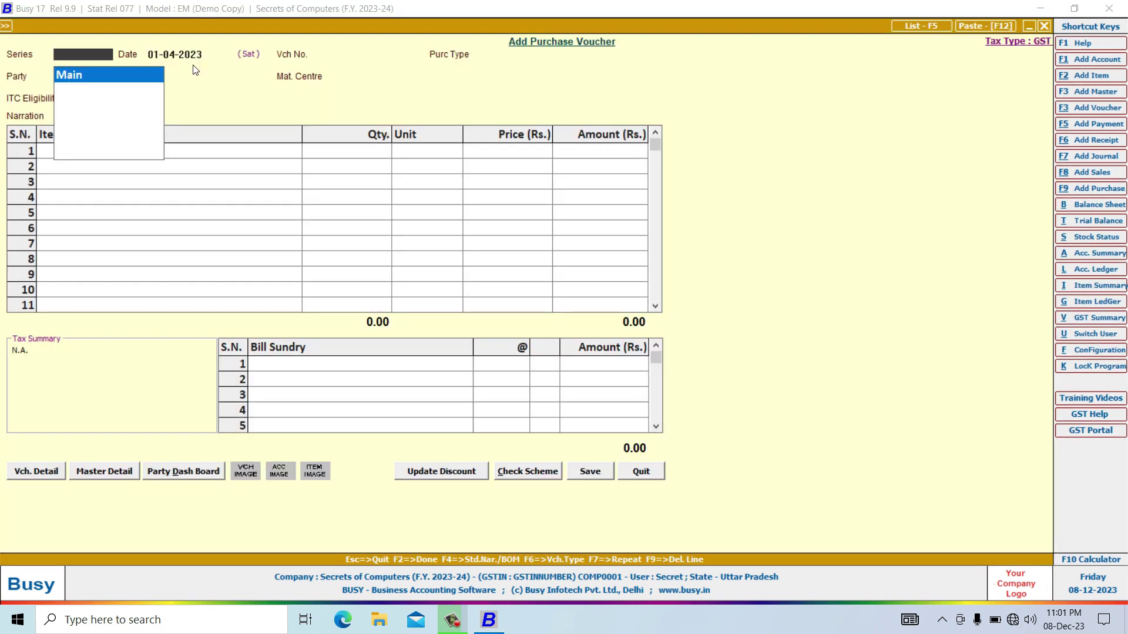
pyautogui.press('Return')
pyautogui.press('Return')
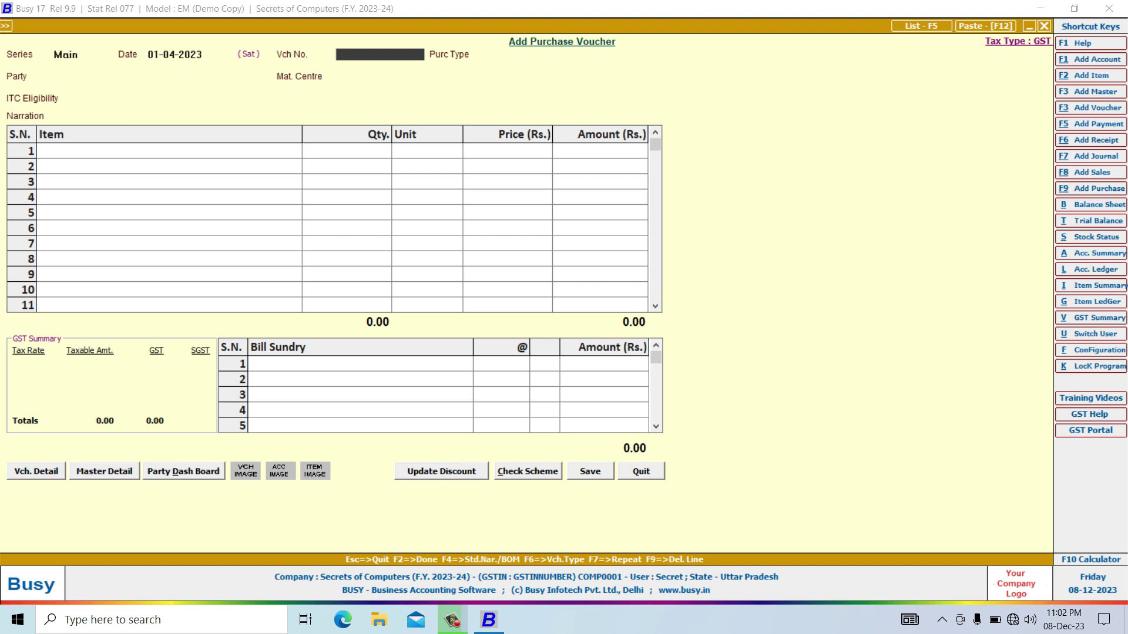
pyautogui.press('Return')
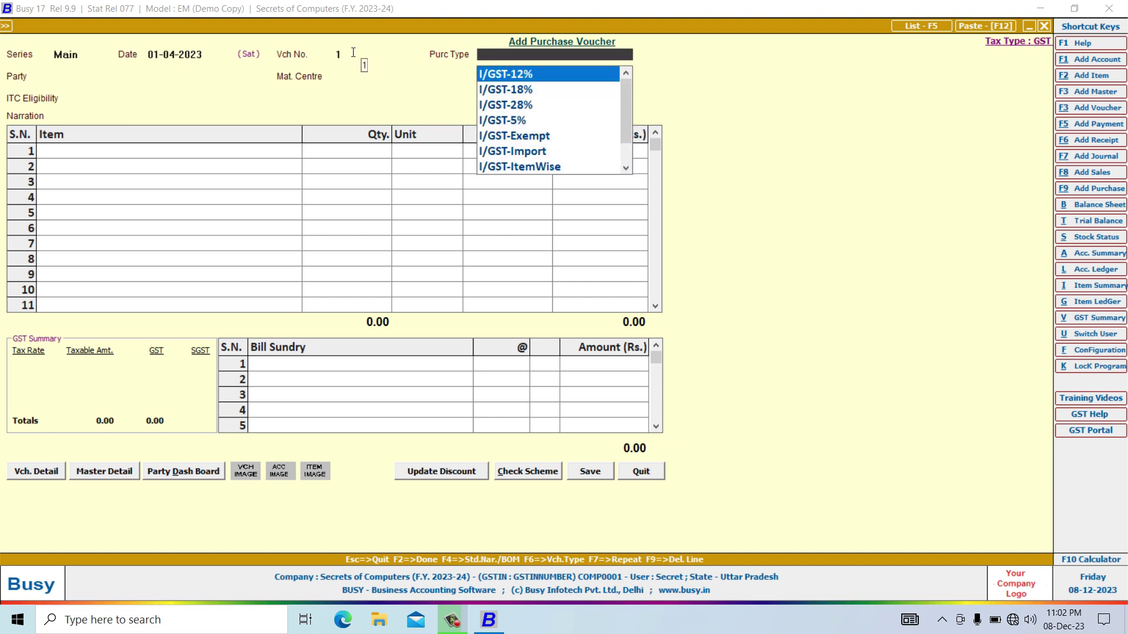
pyautogui.press('Down')
pyautogui.press('Return')
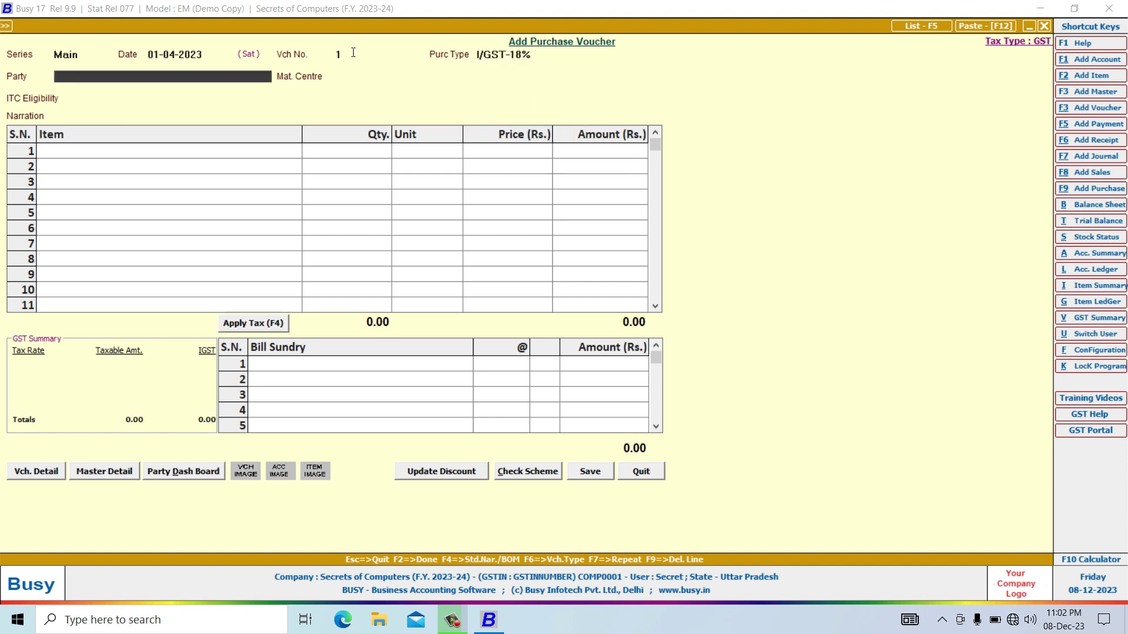
pyautogui.press('Down')
pyautogui.press('Down')
pyautogui.press('Down')
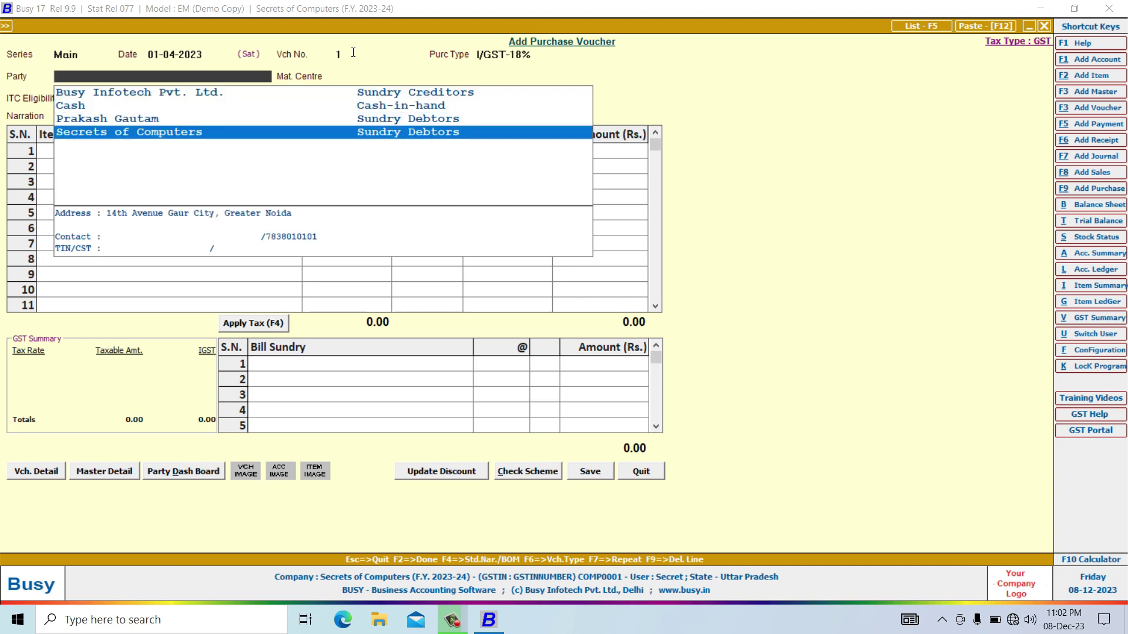
pyautogui.press('Return')
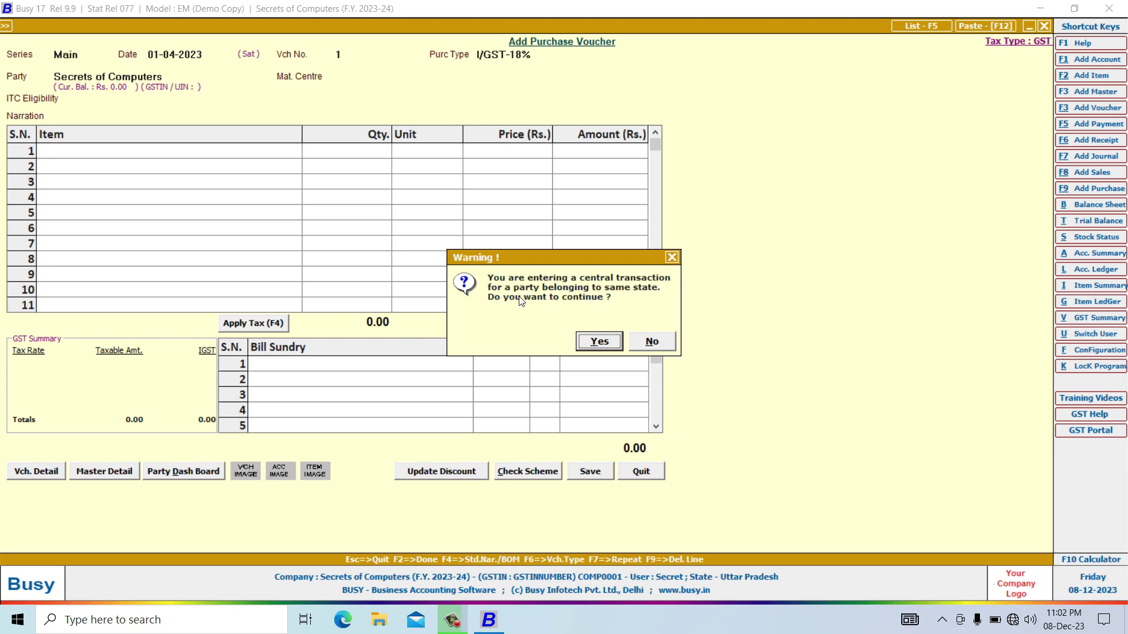
pyautogui.press('Return')
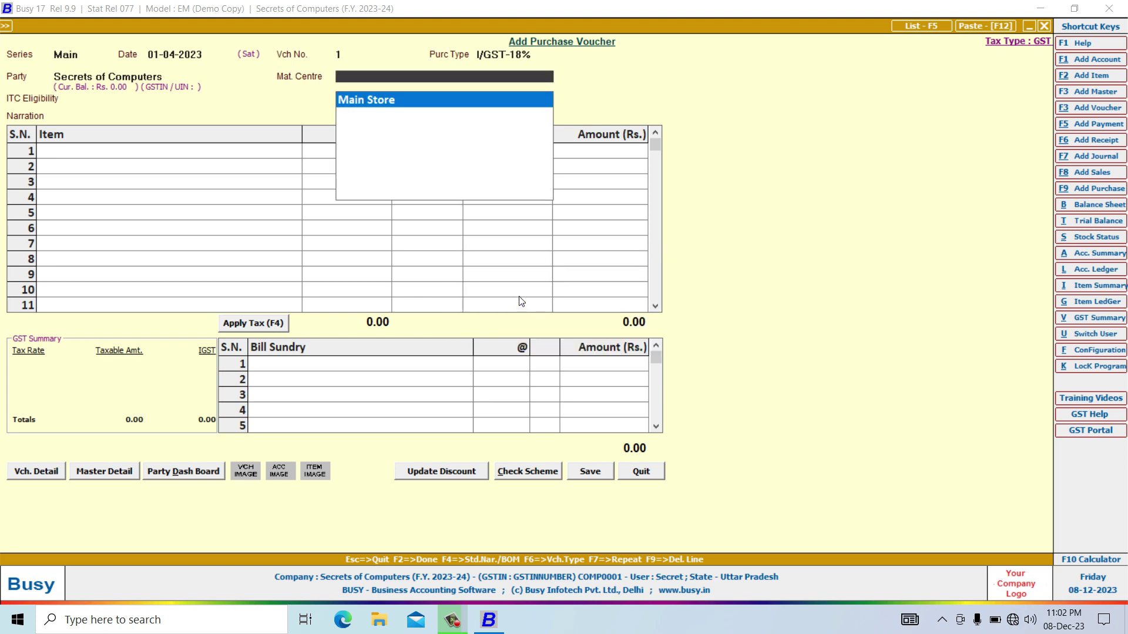
pyautogui.press('Return')
pyautogui.press('Return')
pyautogui.press('Return')
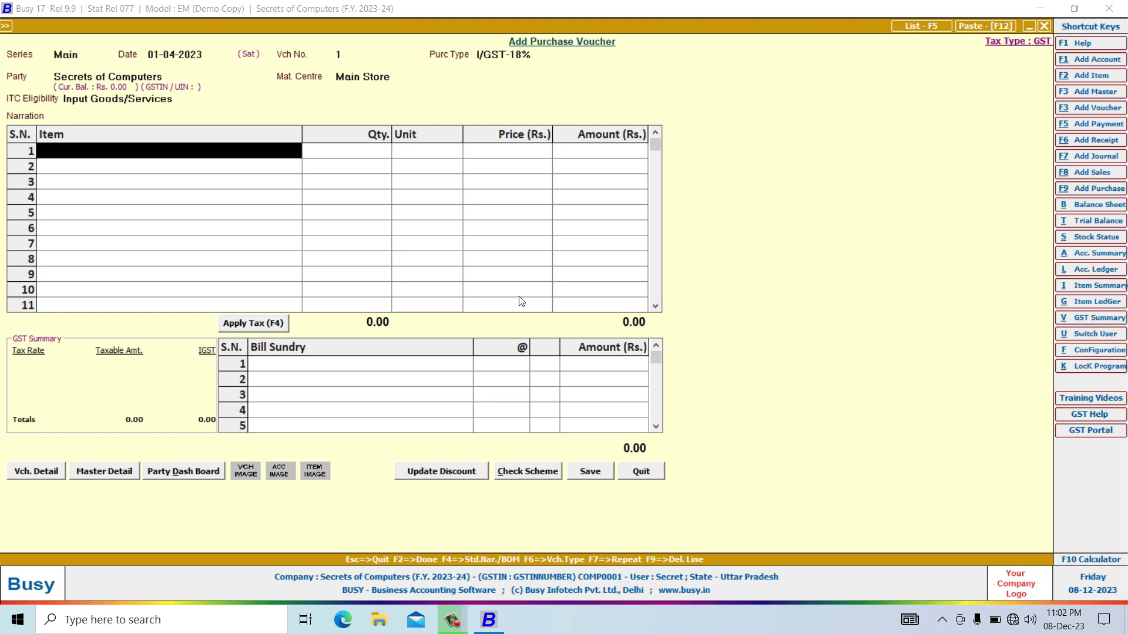
# Add 6 Pcs. of Vivo Y20 Pro at 19,500.00 each to the purchase voucher.
pyautogui.press('Return')
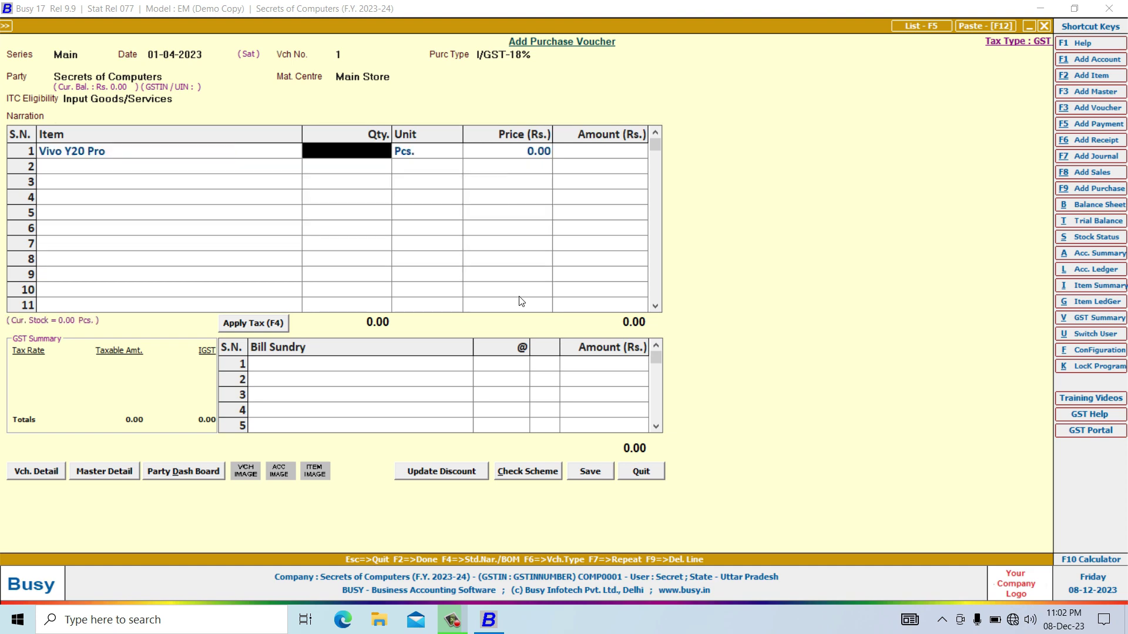
pyautogui.write('6')
pyautogui.press('Return')
pyautogui.press('Return')
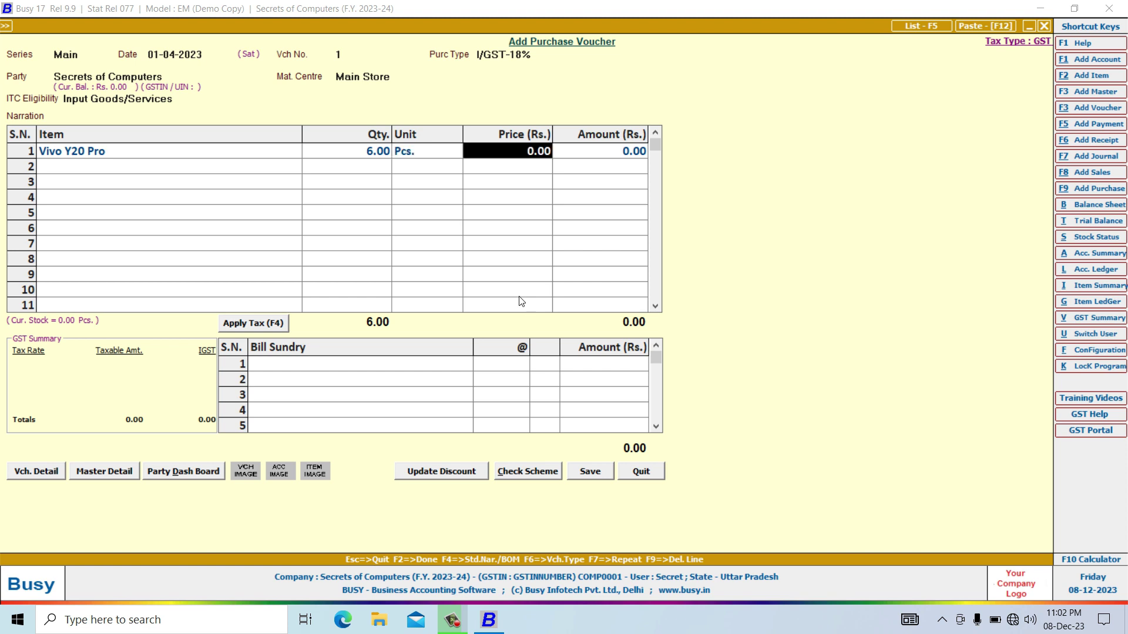
pyautogui.write('1955')
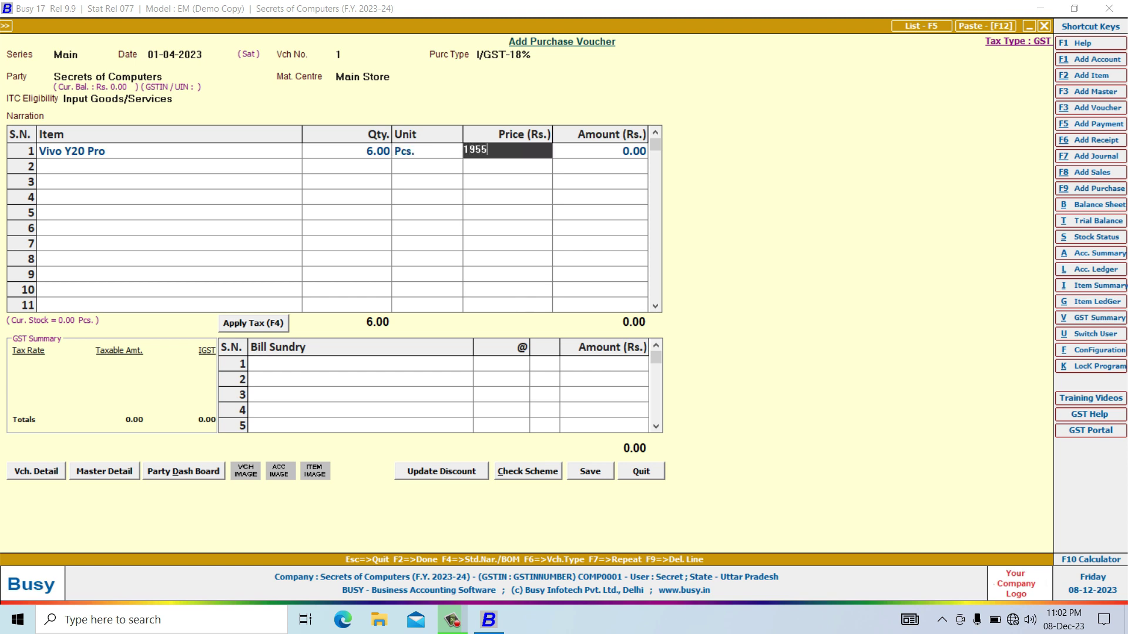
pyautogui.press('BackSpace')
pyautogui.write('00')
pyautogui.press('Return')
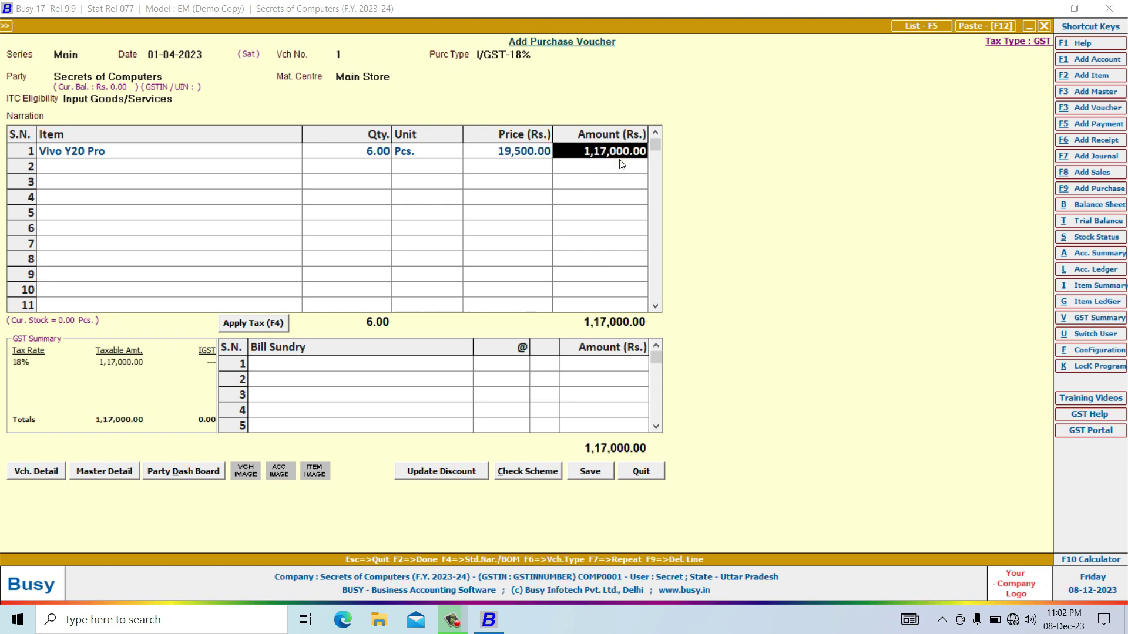
# Add CGST as a bill sundry at 9%, accepting the tax-type warning.
pyautogui.click(325, 368)
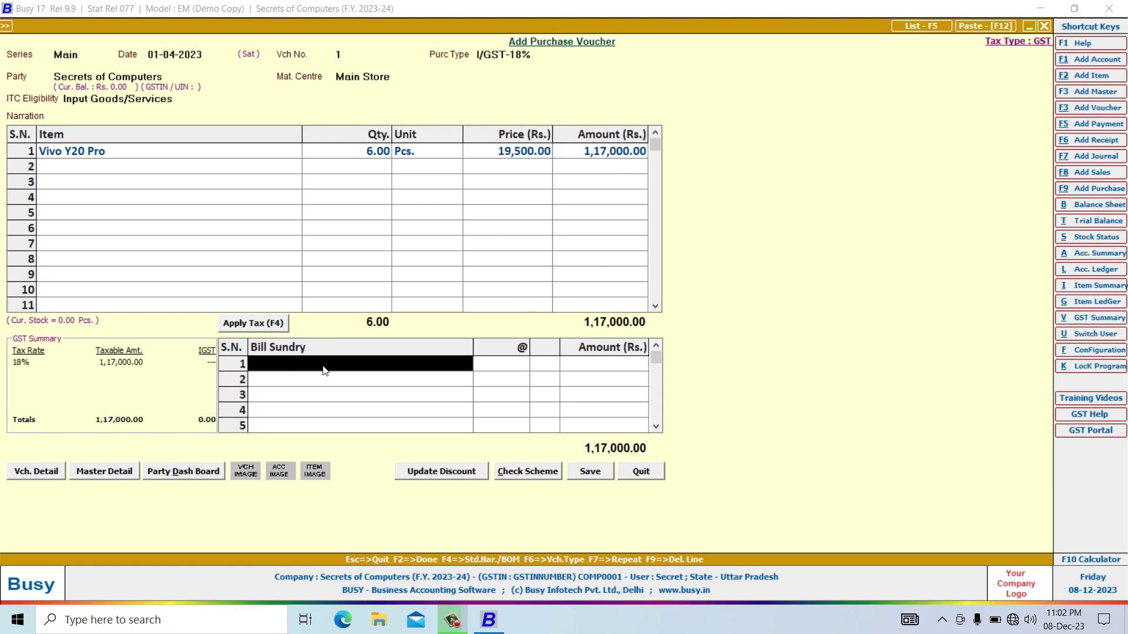
pyautogui.write('cg')
pyautogui.press('Return')
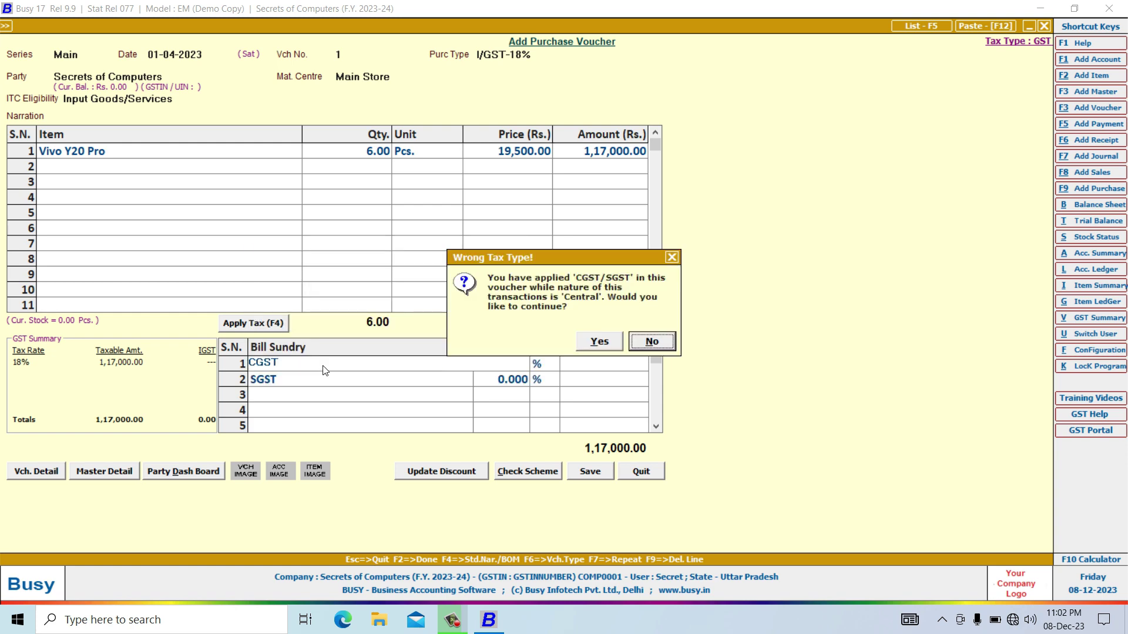
pyautogui.press('Left')
pyautogui.press('Return')
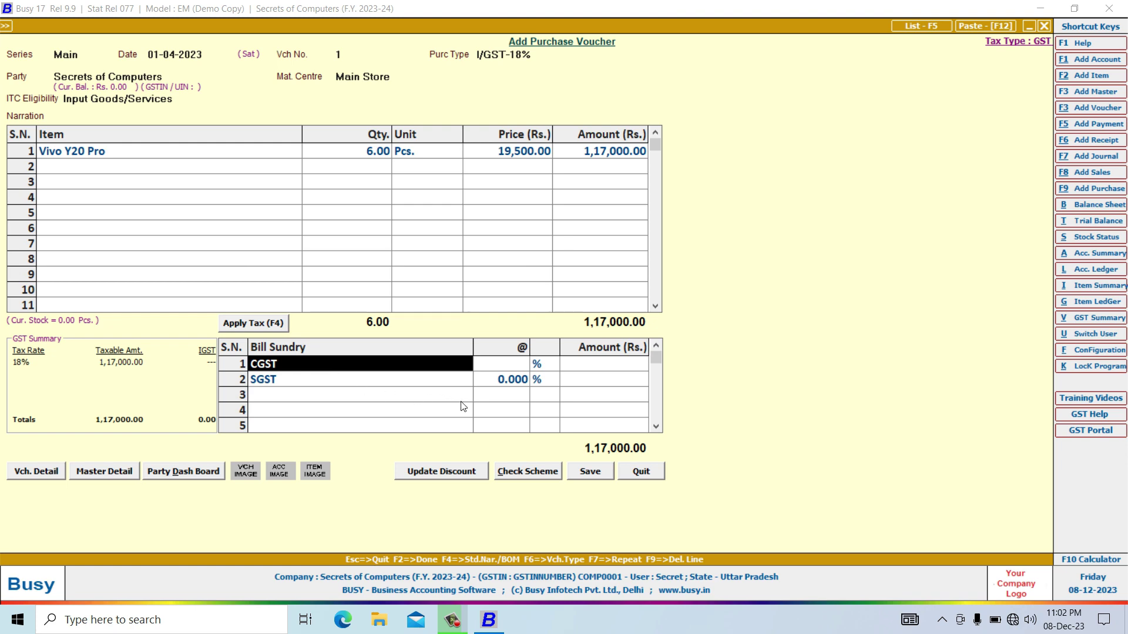
pyautogui.click(503, 370)
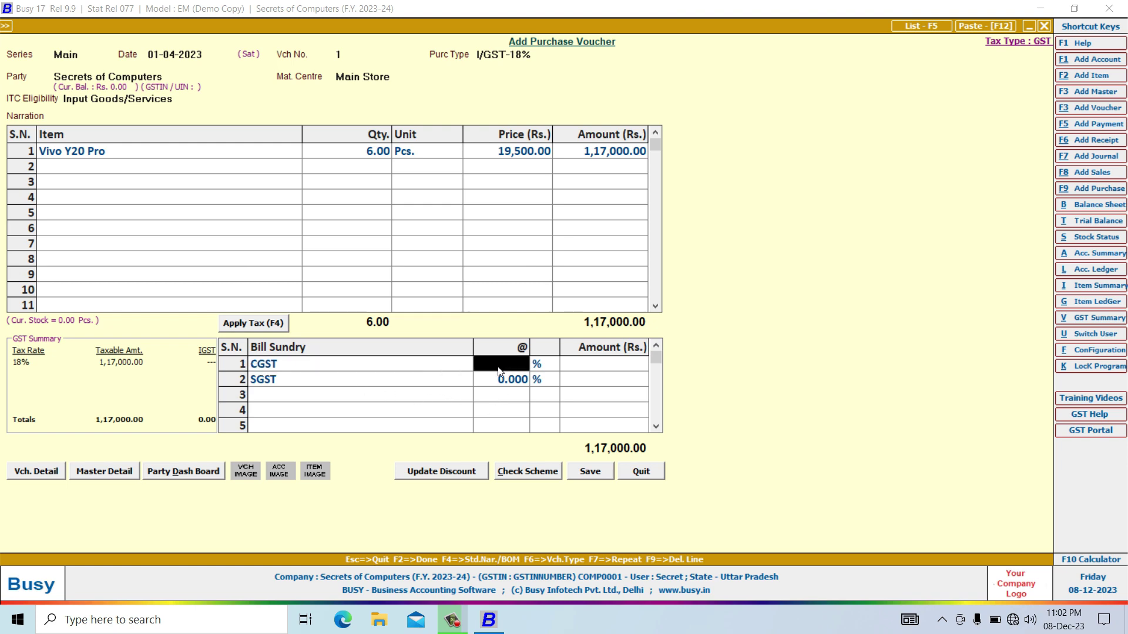
pyautogui.write('9')
pyautogui.press('Return')
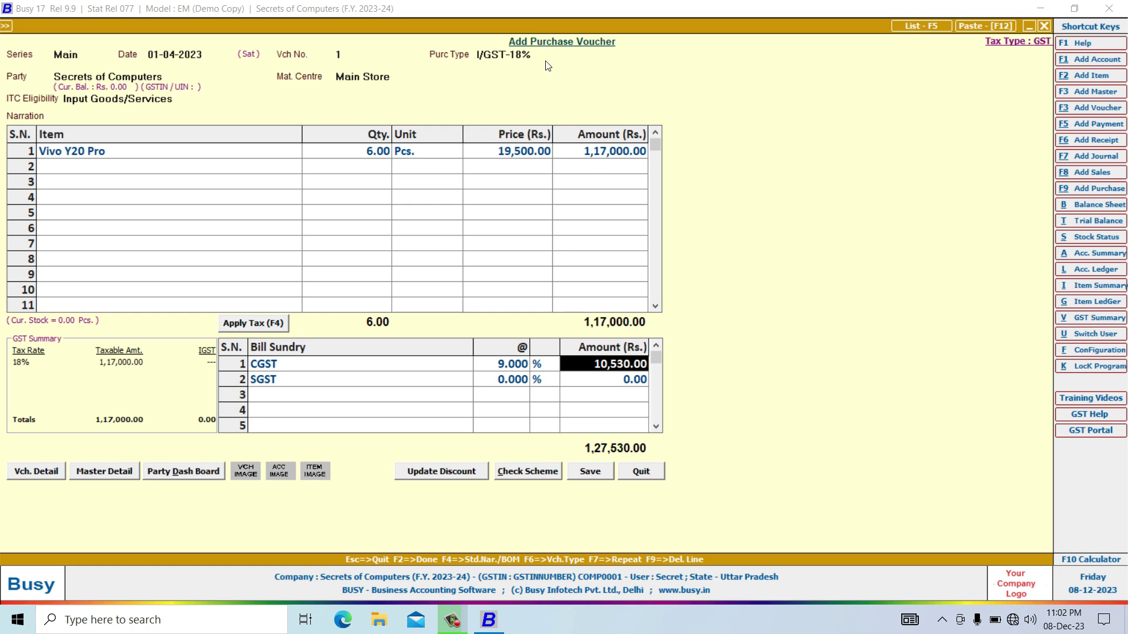
# Set SGST at 9% with an amount of 10,530.00.
pyautogui.press('Return')
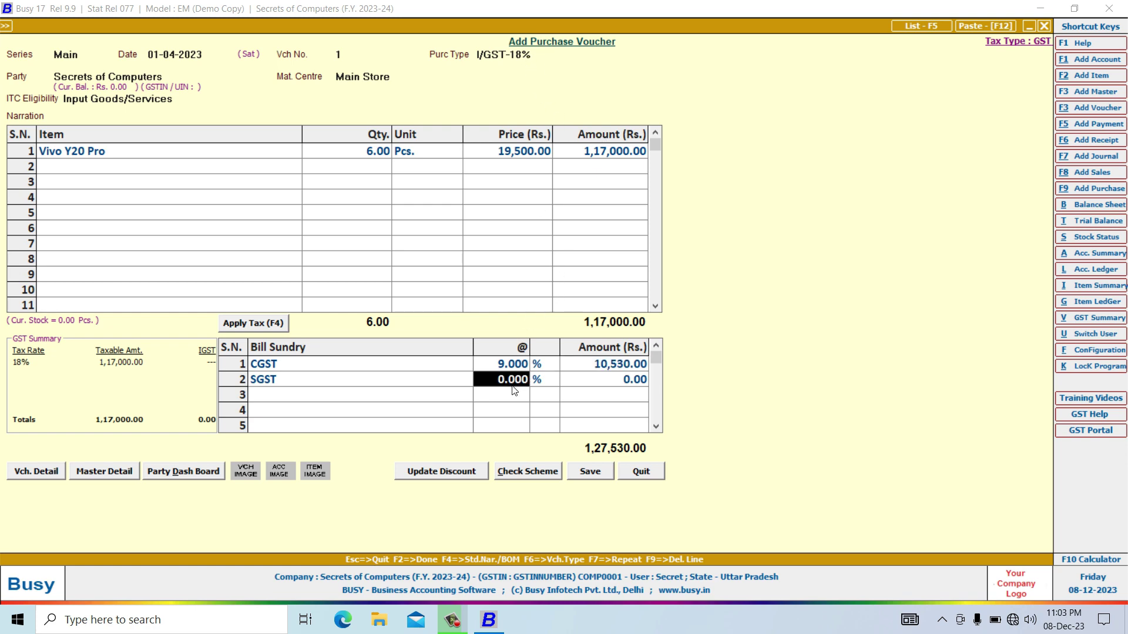
pyautogui.write('9')
pyautogui.press('Return')
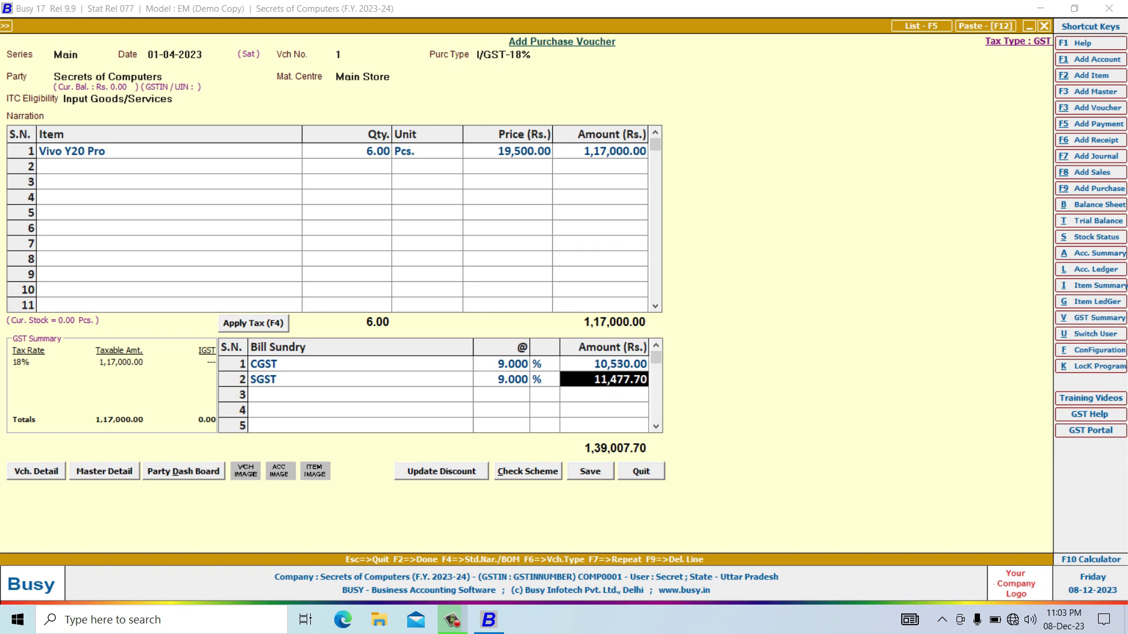
pyautogui.write('10')
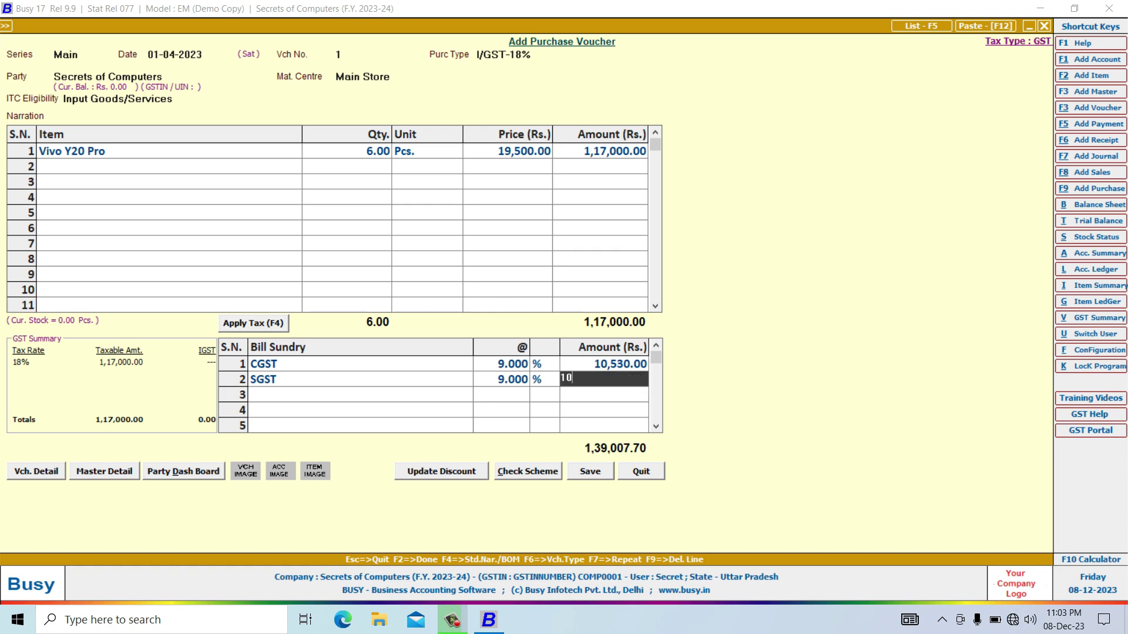
pyautogui.write(',530')
pyautogui.press('Return')
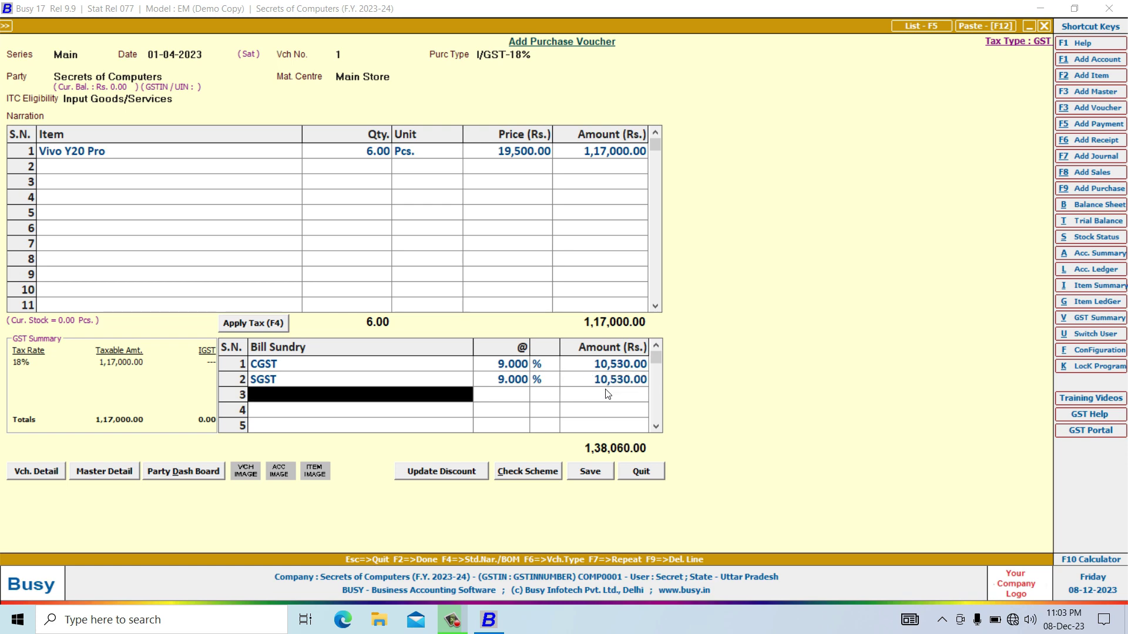
# Save the 1,38,060.00 purchase voucher through the tax, GST, bill-by-bill and transport prompts, then exit.
pyautogui.click(591, 470)
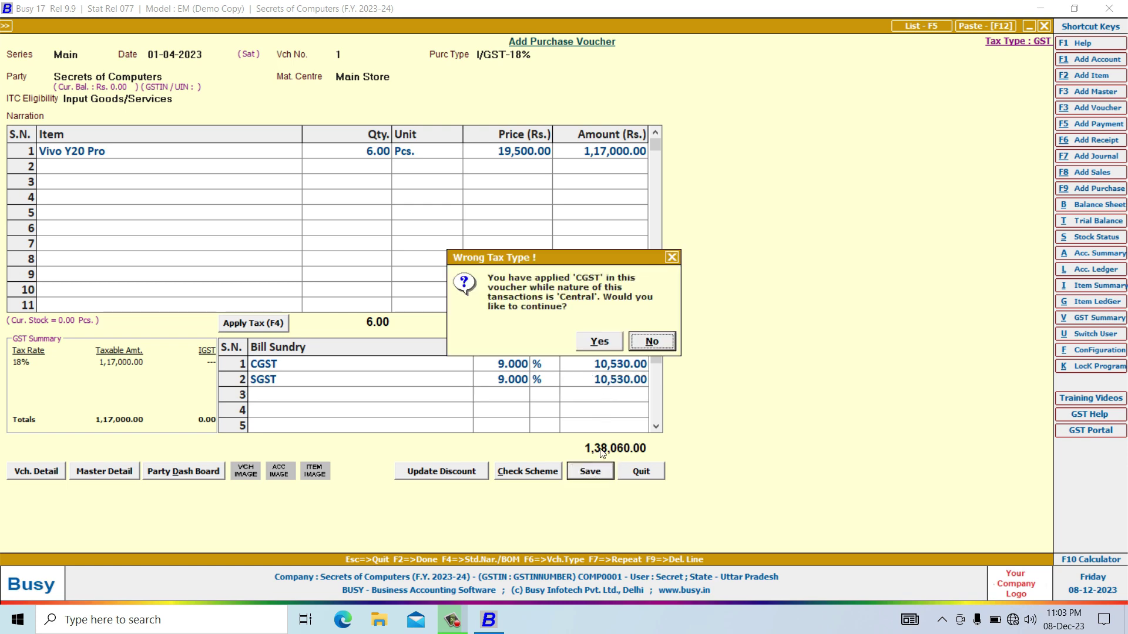
pyautogui.click(598, 342)
pyautogui.click(605, 348)
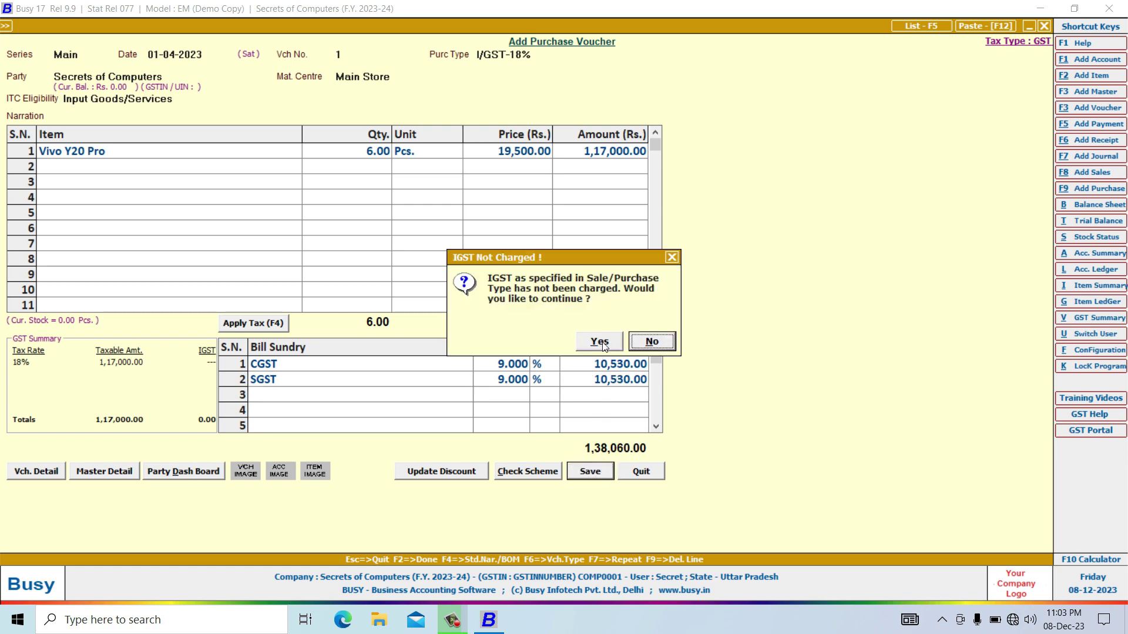
pyautogui.click(599, 343)
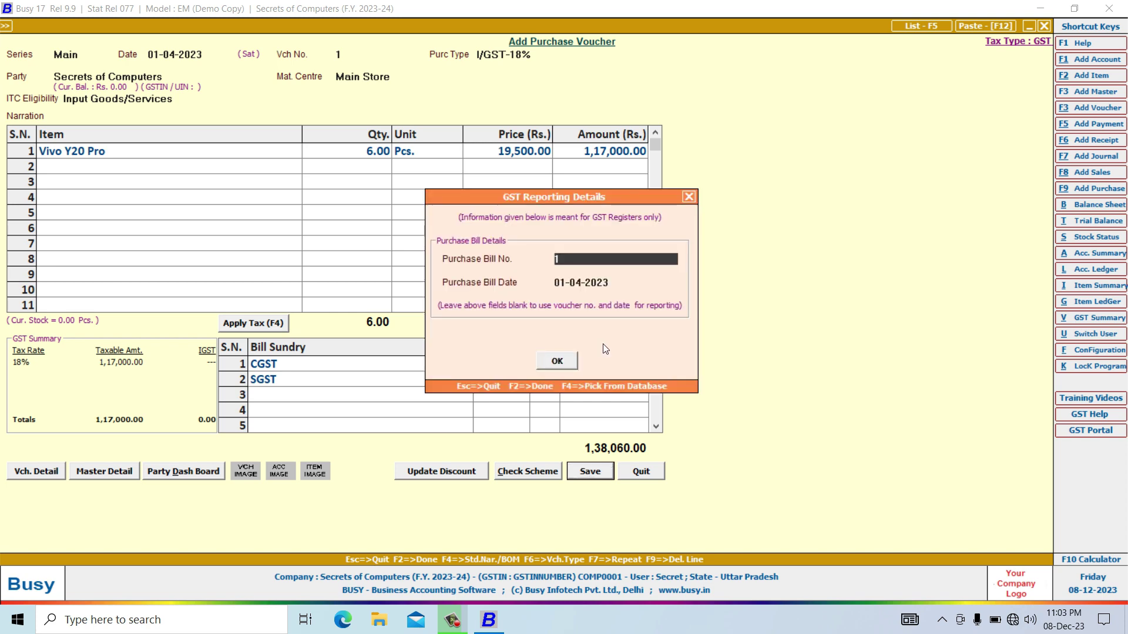
pyautogui.click(568, 362)
pyautogui.click(572, 408)
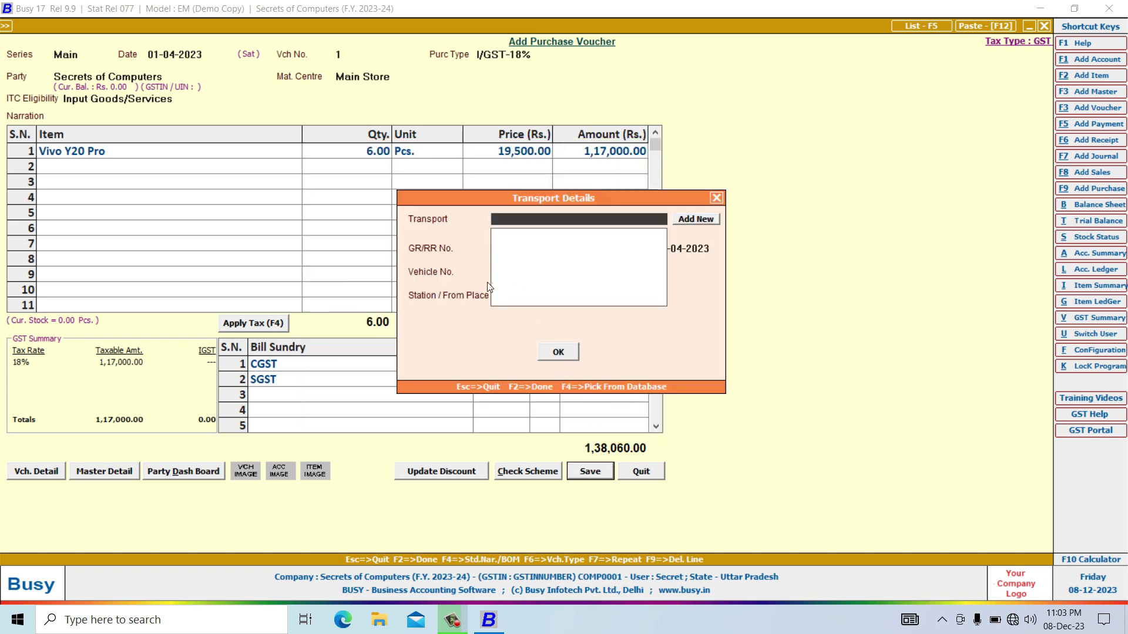
pyautogui.click(561, 356)
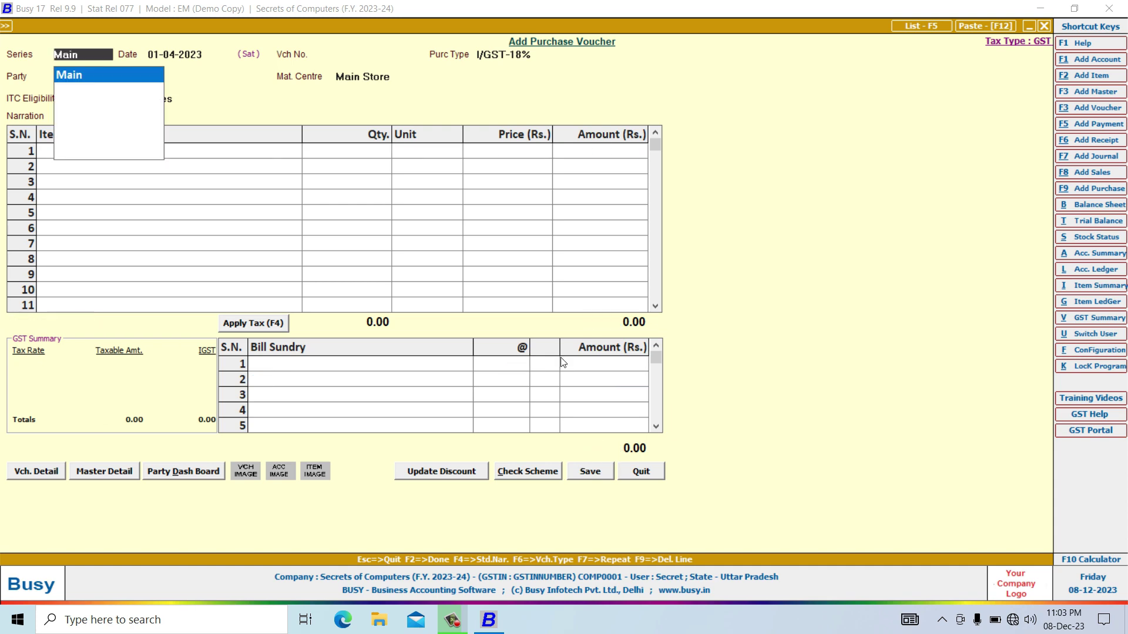
pyautogui.click(640, 471)
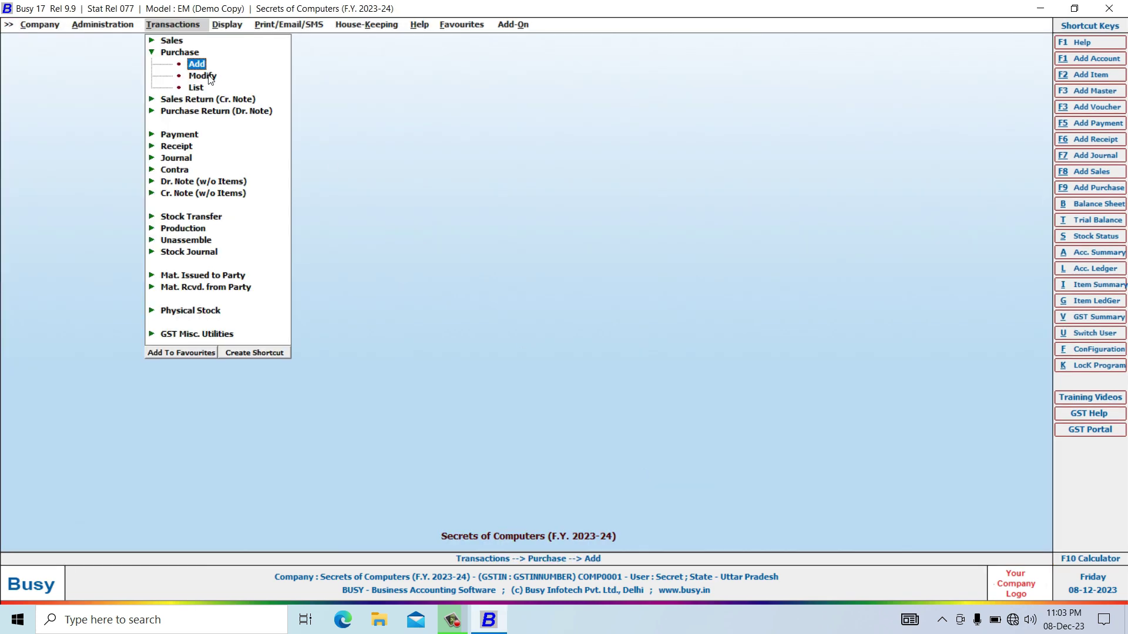
pyautogui.click(1081, 204)
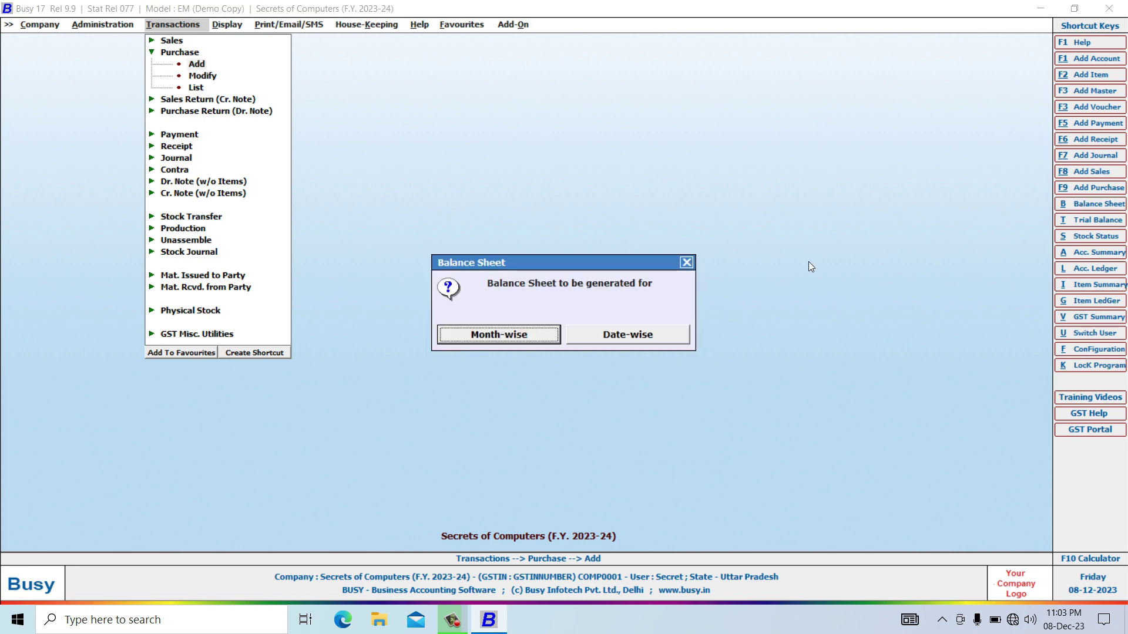
pyautogui.click(627, 336)
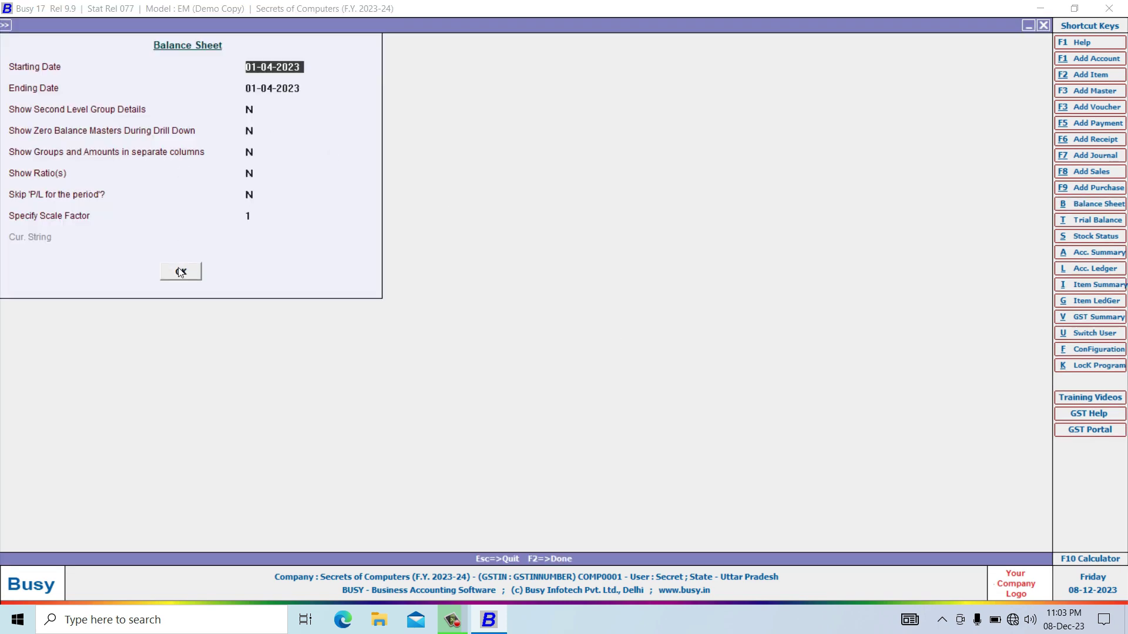
pyautogui.click(182, 270)
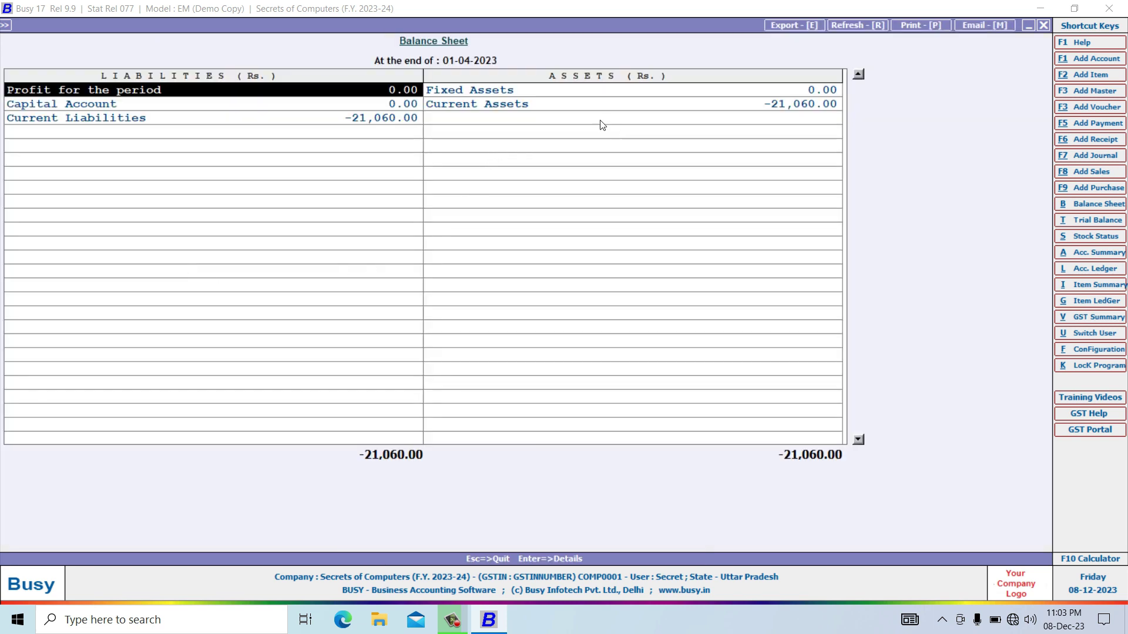
pyautogui.click(556, 107)
pyautogui.doubleClick(556, 106)
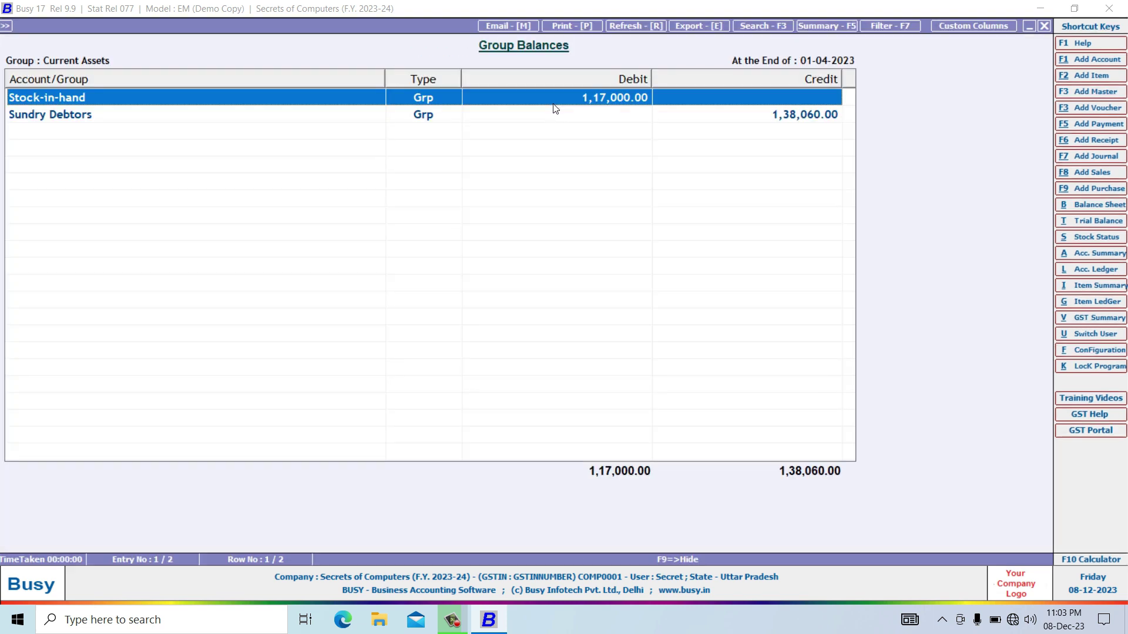
pyautogui.doubleClick(331, 101)
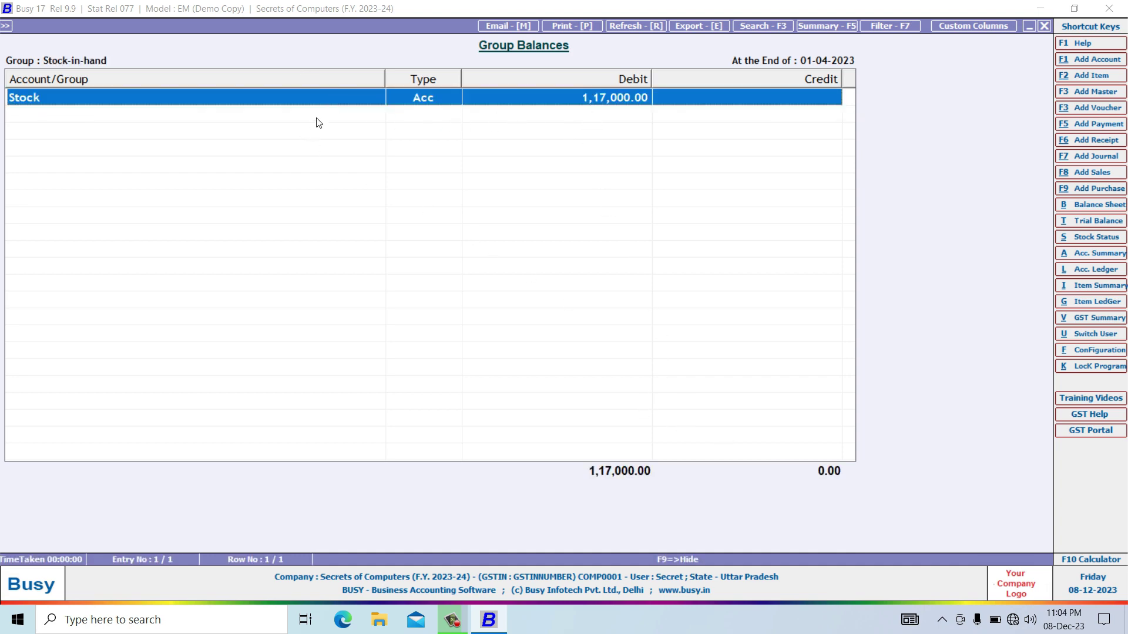
pyautogui.doubleClick(344, 99)
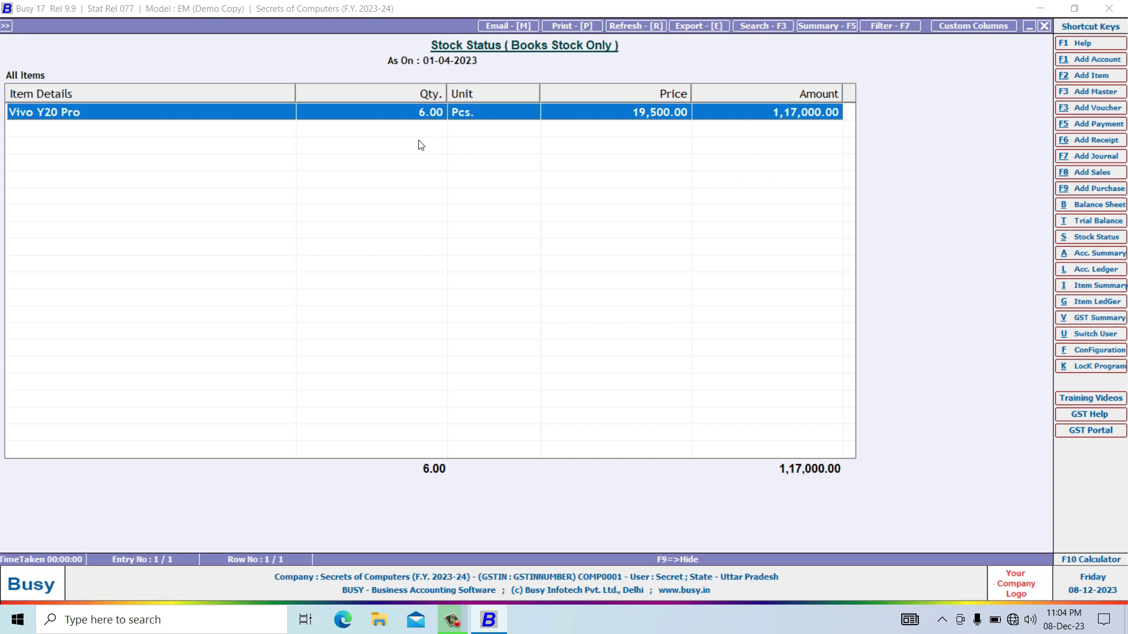
pyautogui.press('Escape')
pyautogui.press('Escape')
pyautogui.press('Escape')
pyautogui.press('Escape')
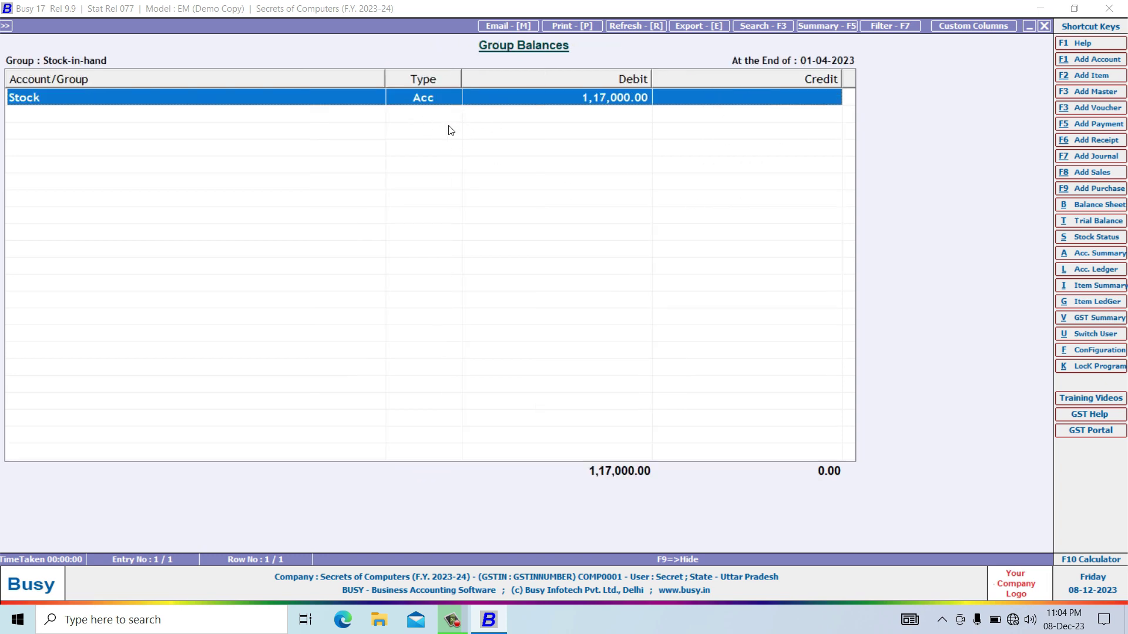
pyautogui.press('Escape')
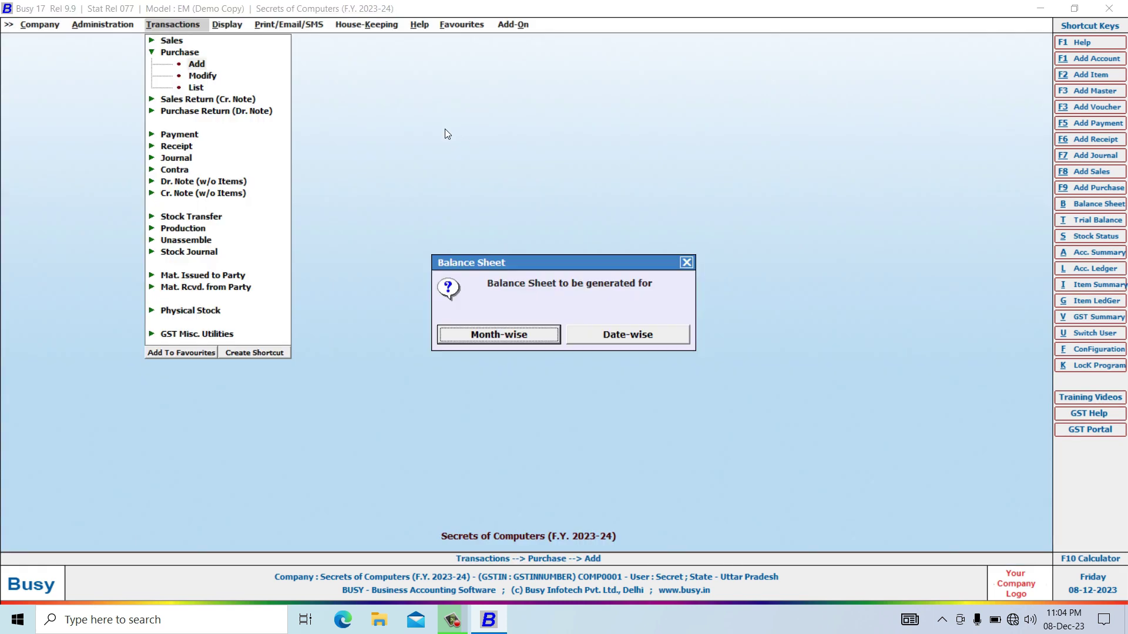
pyautogui.press('Escape')
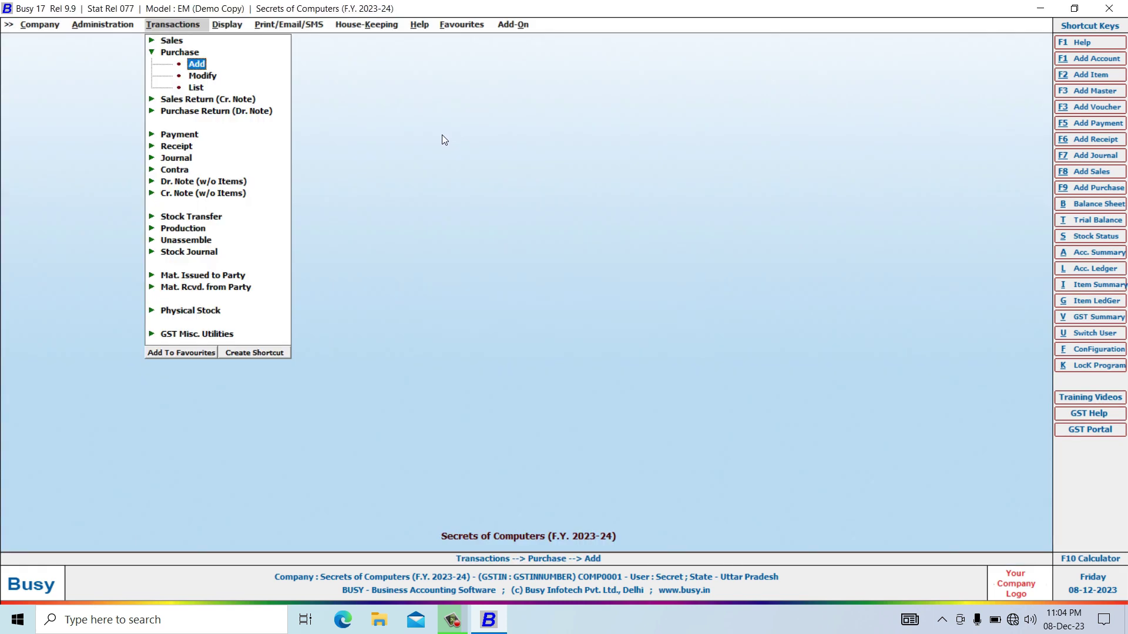
# Open a new sales voucher in series Main, type I/GST-18%, with the customer as party.
pyautogui.click(153, 53)
pyautogui.doubleClick(170, 42)
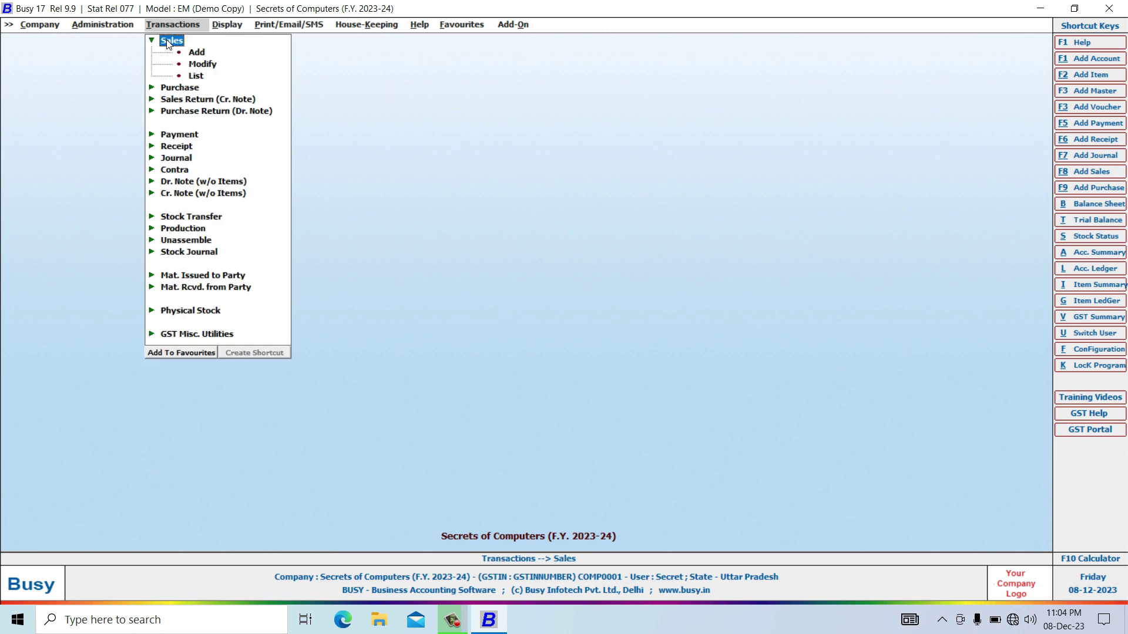
pyautogui.doubleClick(196, 52)
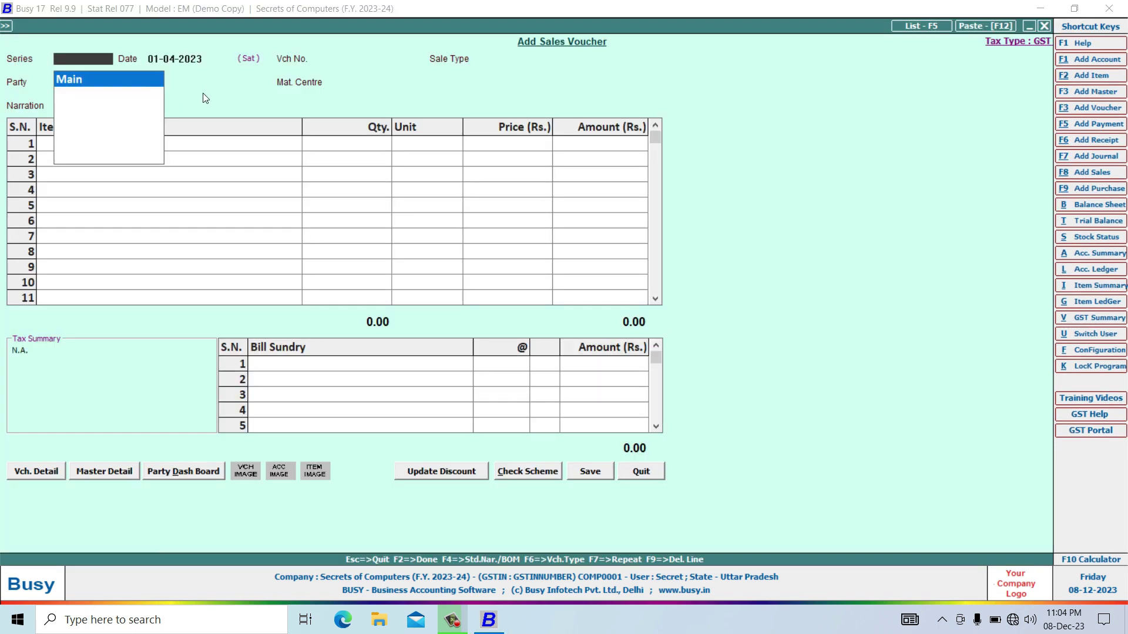
pyautogui.press('Return')
pyautogui.press('Return')
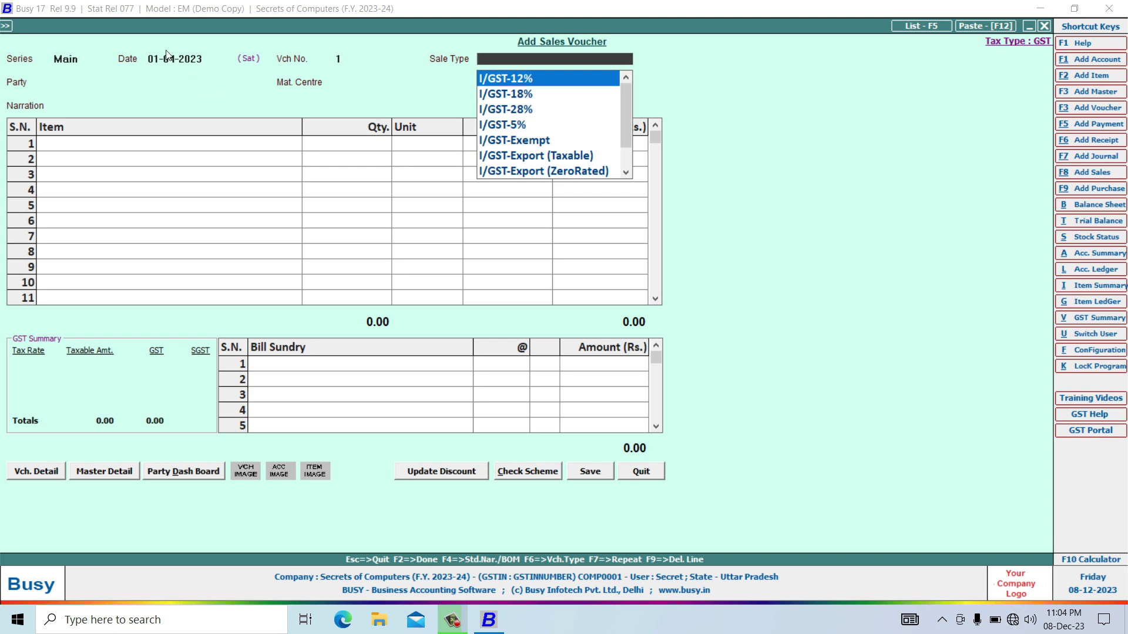
pyautogui.click(511, 99)
pyautogui.press('Return')
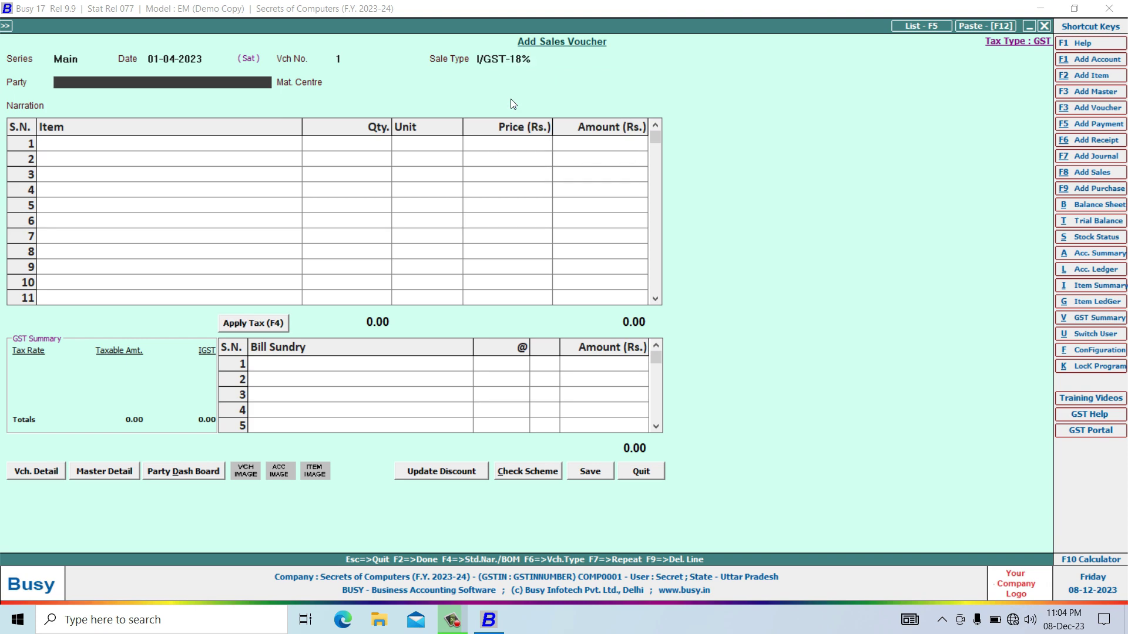
pyautogui.press('Down')
pyautogui.press('Down')
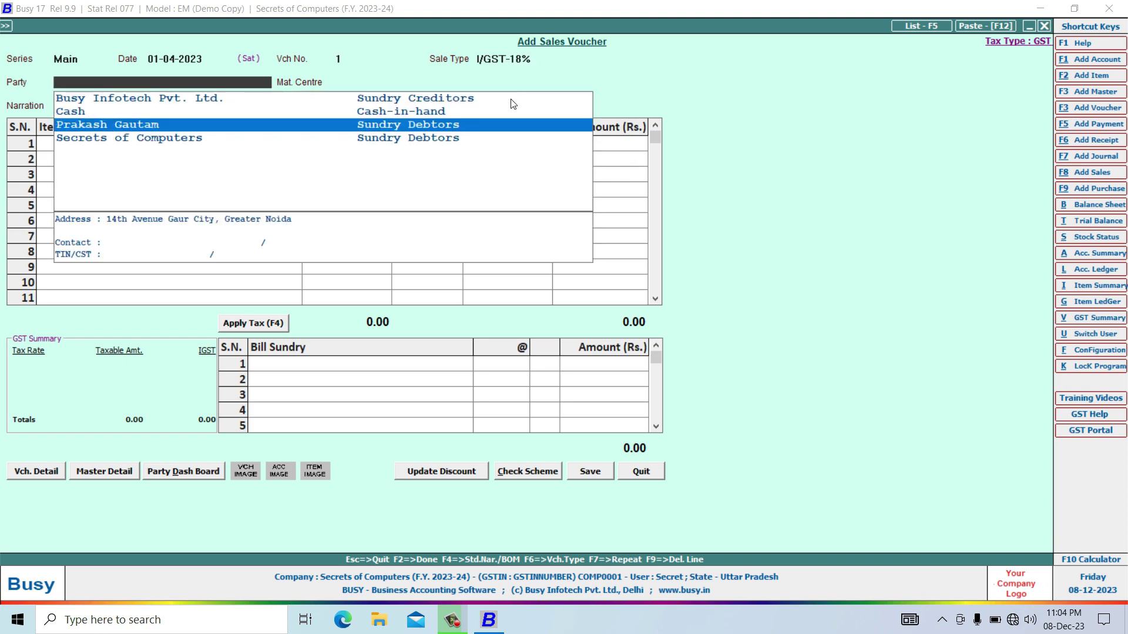
pyautogui.press('Return')
pyautogui.press('Return')
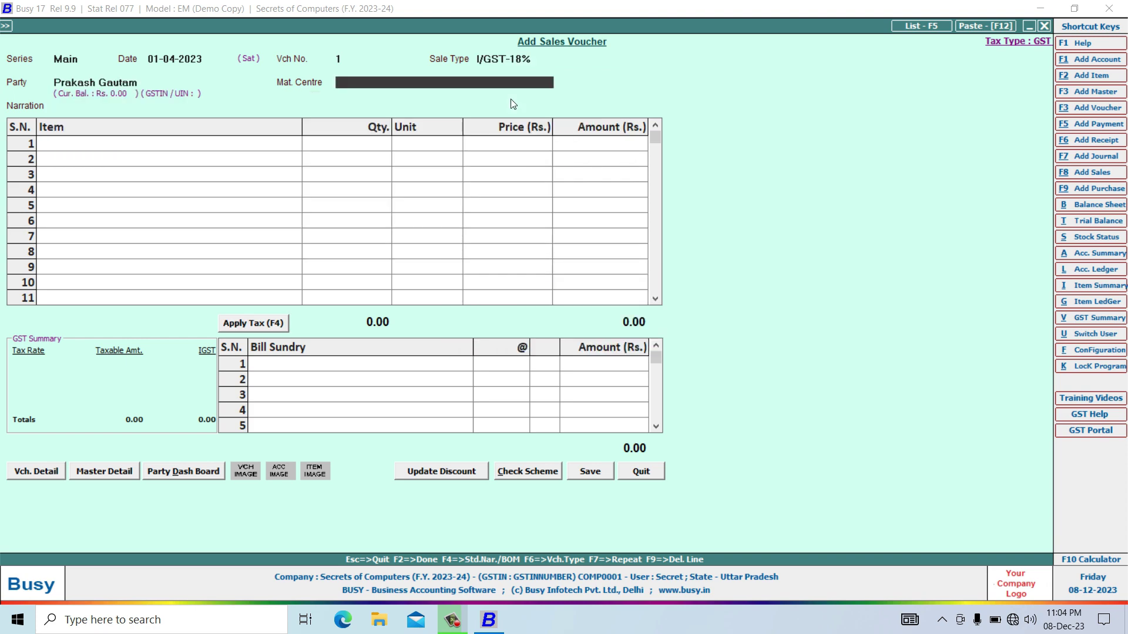
pyautogui.press('Return')
pyautogui.press('Return')
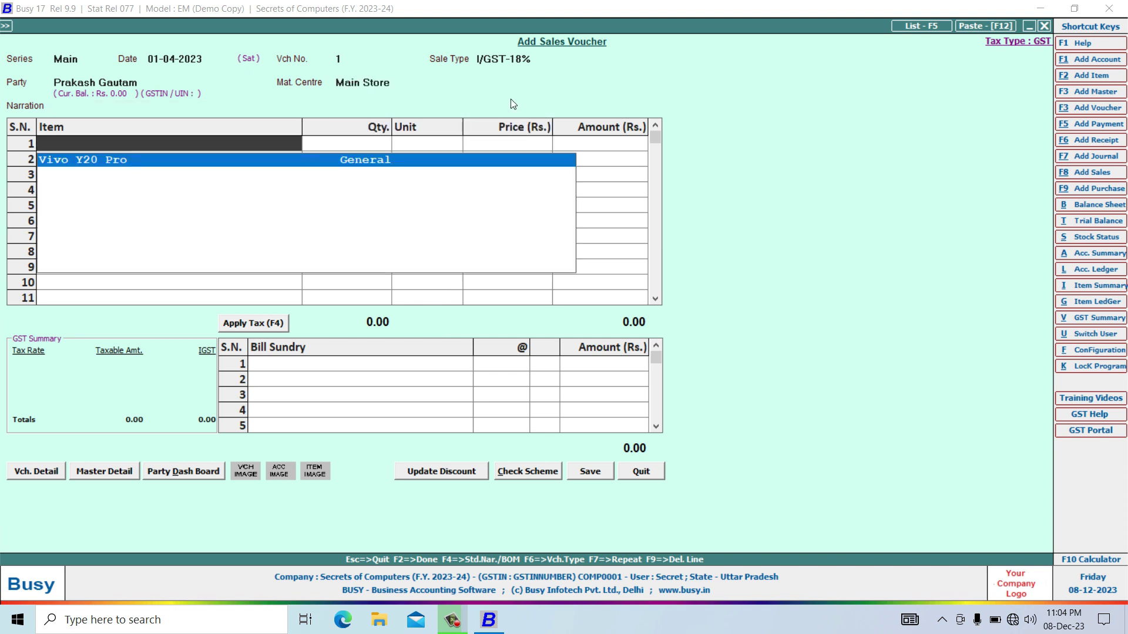
# Add 1 Pcs. of Vivo Y20 Pro at a price of 20,000.00.
pyautogui.press('Return')
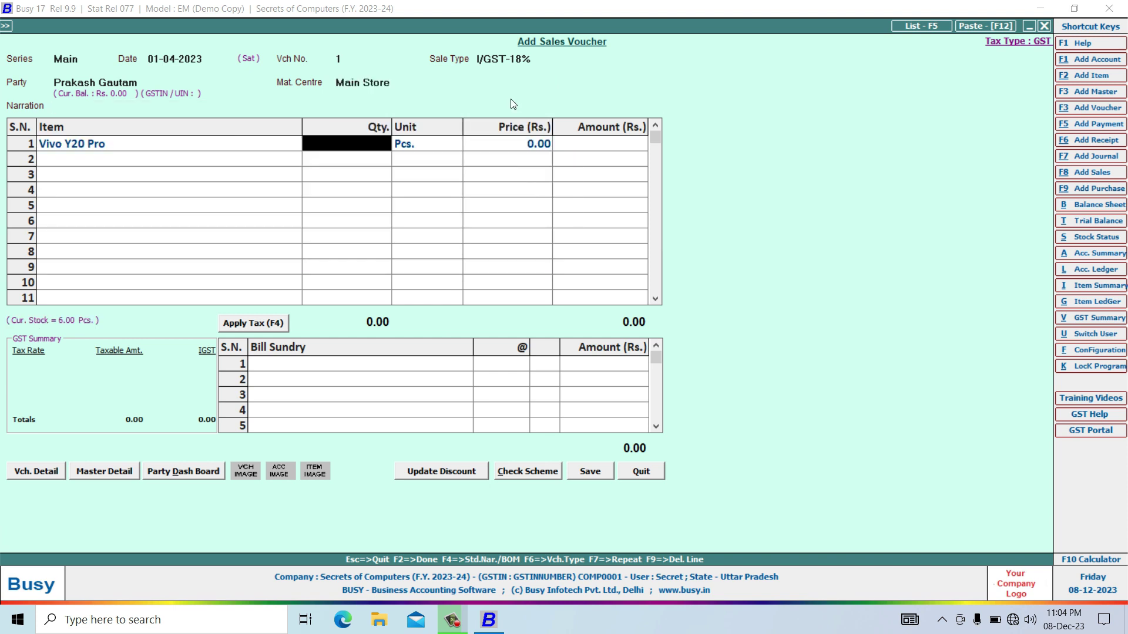
pyautogui.write('1')
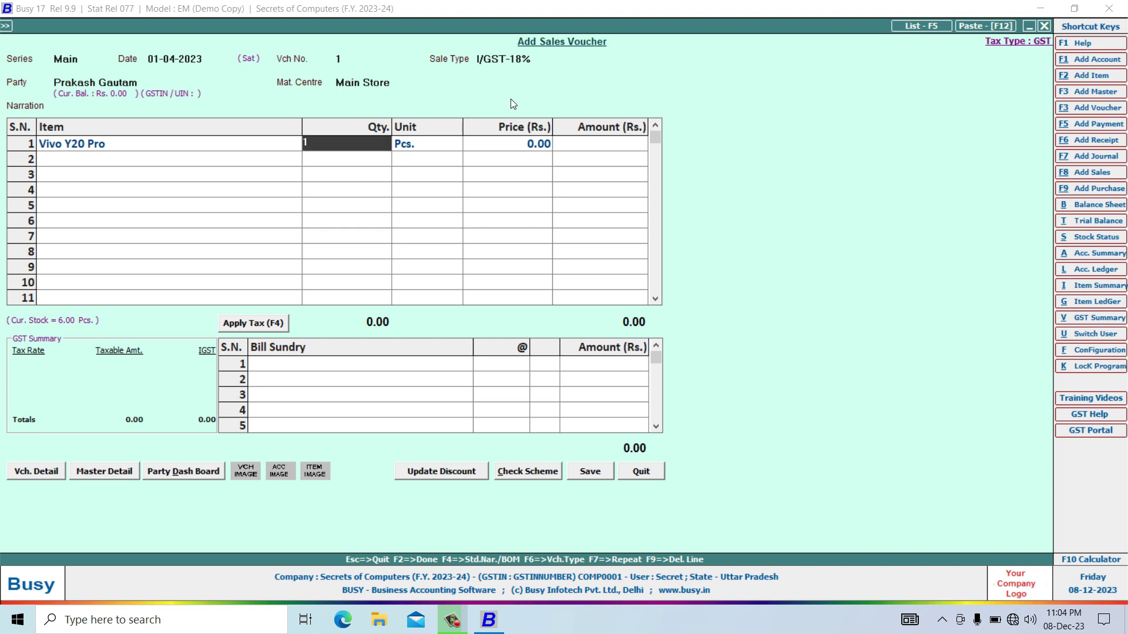
pyautogui.press('Return')
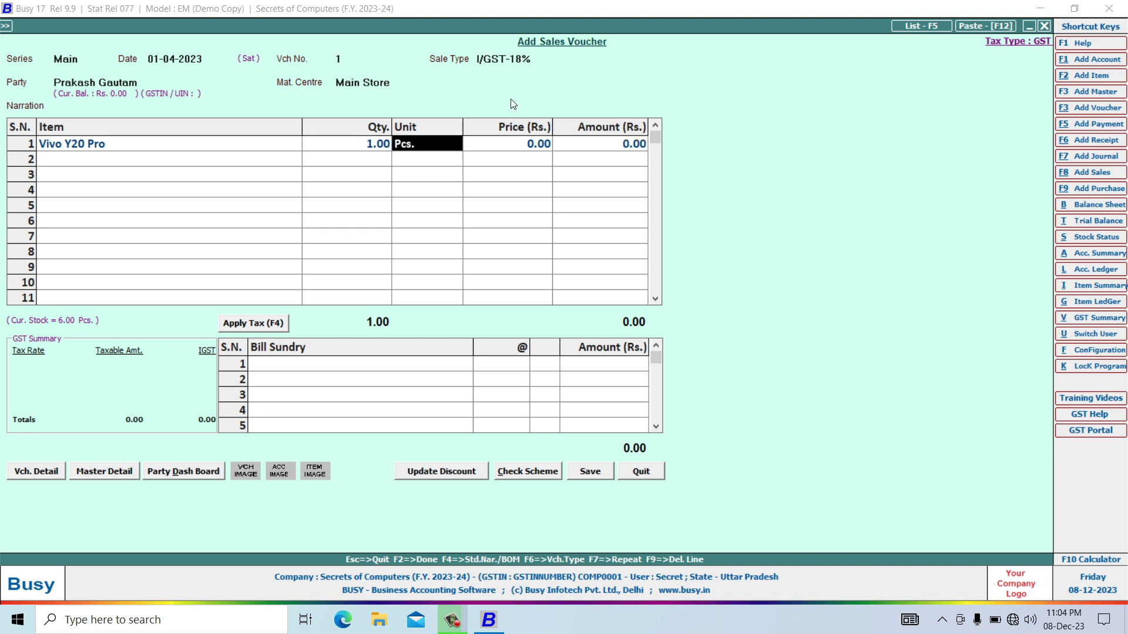
pyautogui.press('Return')
pyautogui.write('2')
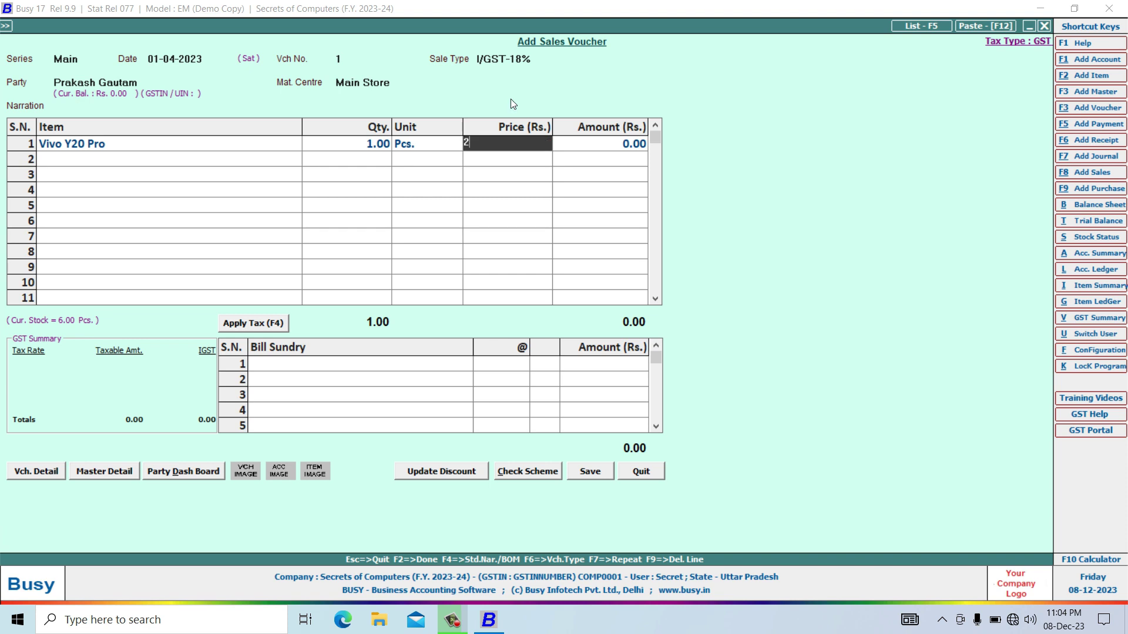
pyautogui.write('0,00000')
pyautogui.press('Return')
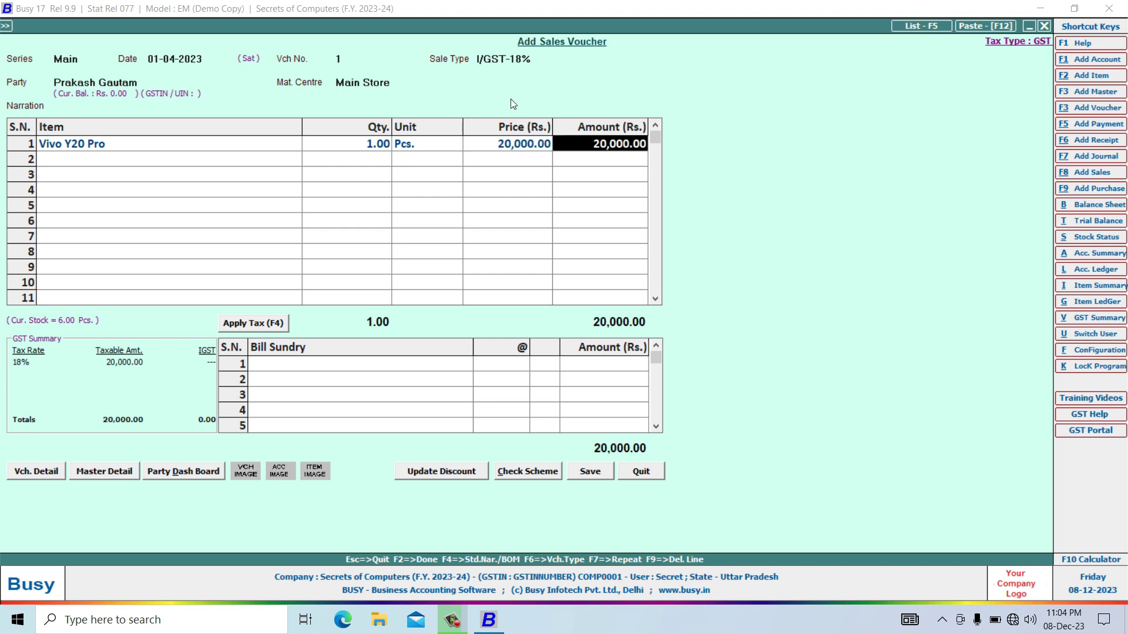
pyautogui.click(360, 364)
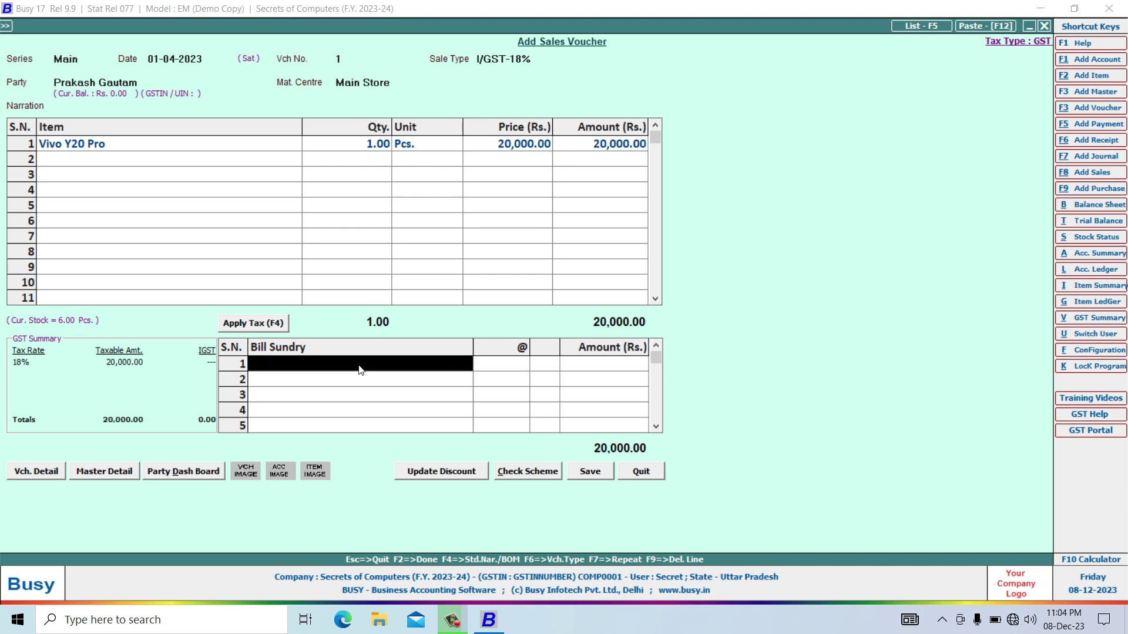
# Add CGST at 9% as a bill sundry, accepting the tax-type warning.
pyautogui.write('cg')
pyautogui.press('Return')
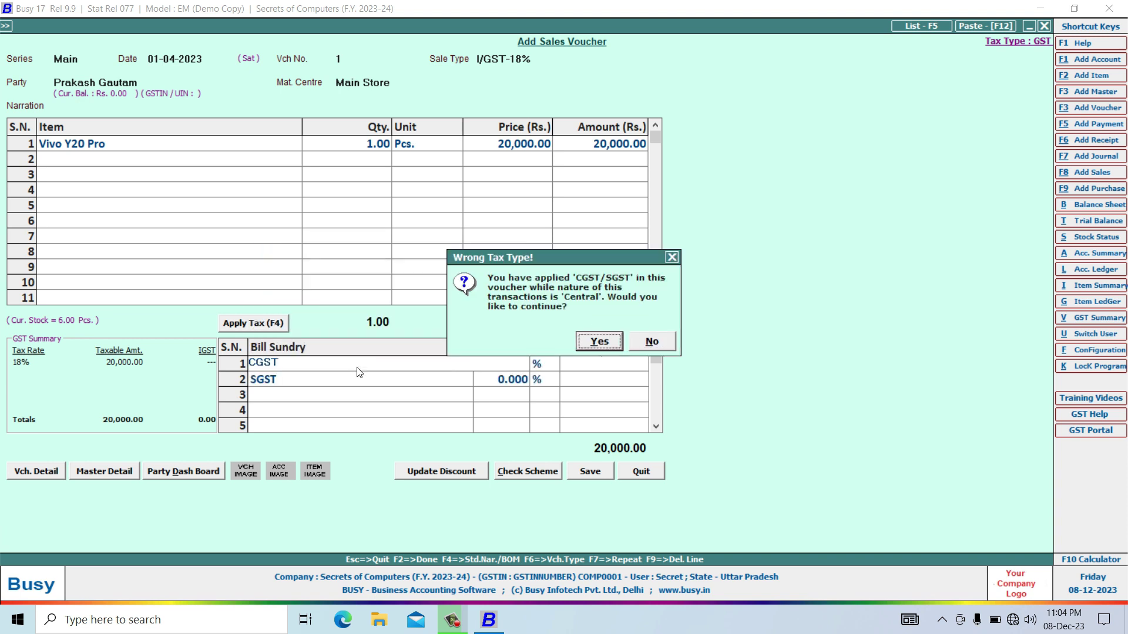
pyautogui.press('Return')
pyautogui.press('Return')
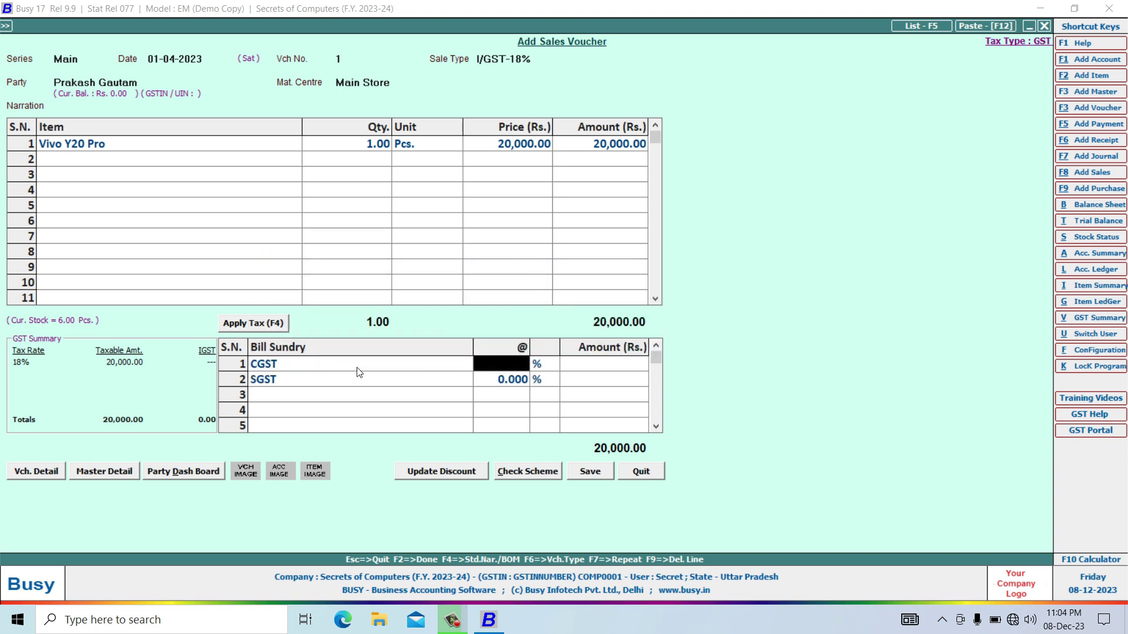
pyautogui.write('9')
pyautogui.press('Return')
# Add SGST at 9% (1,800.00) for a 23,600.00 total and save the voucher.
pyautogui.press('Return')
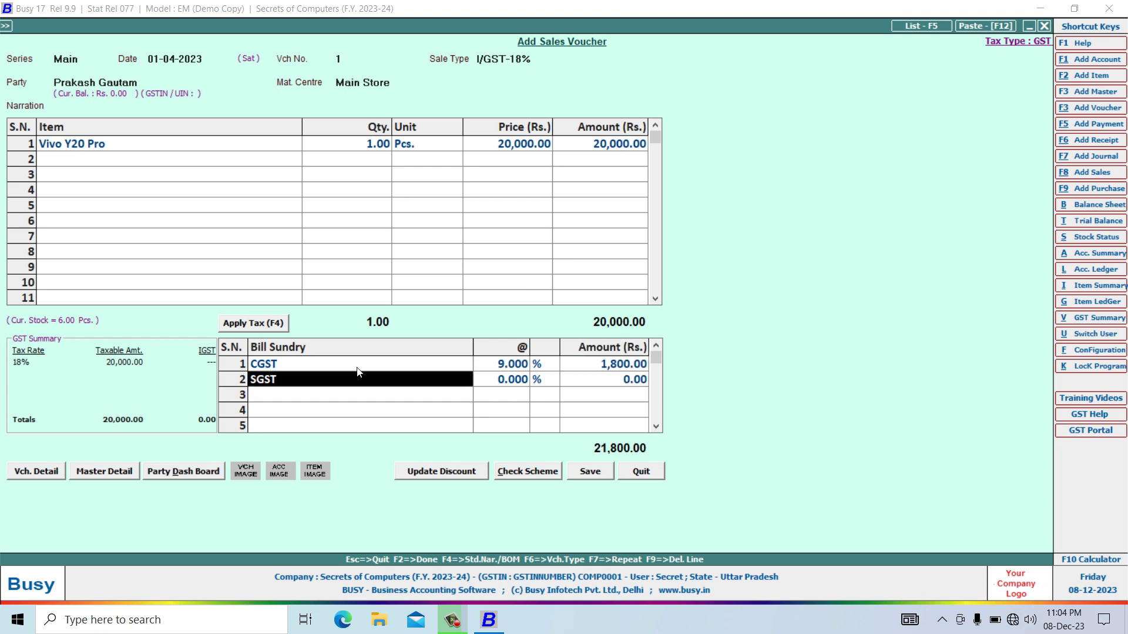
pyautogui.press('Return')
pyautogui.write('9')
pyautogui.press('Return')
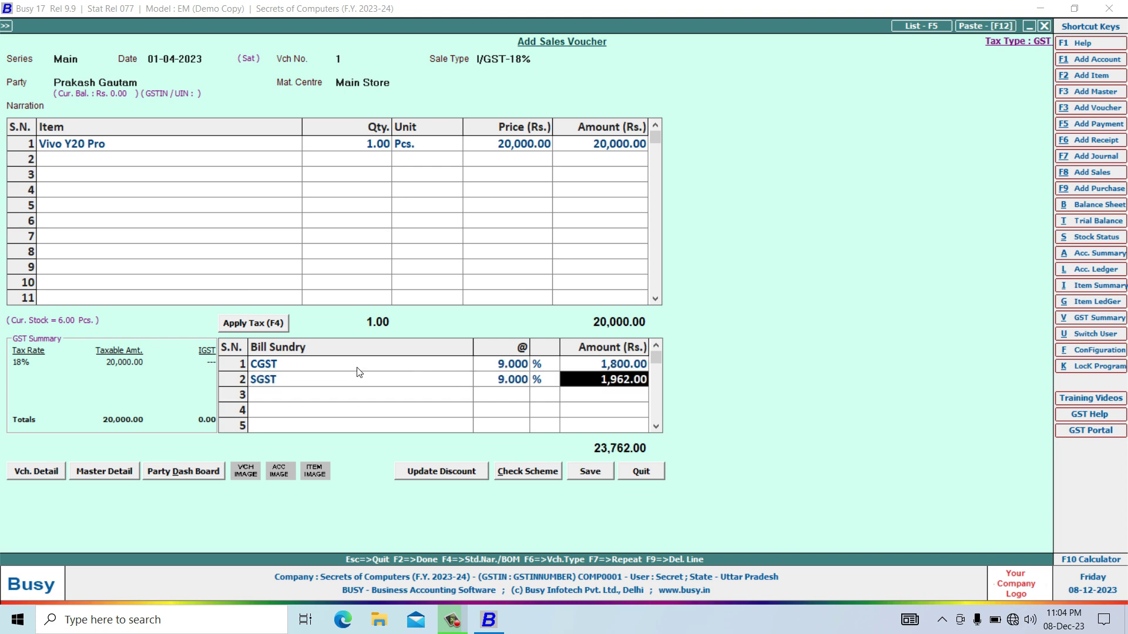
pyautogui.write('1800')
pyautogui.press('Return')
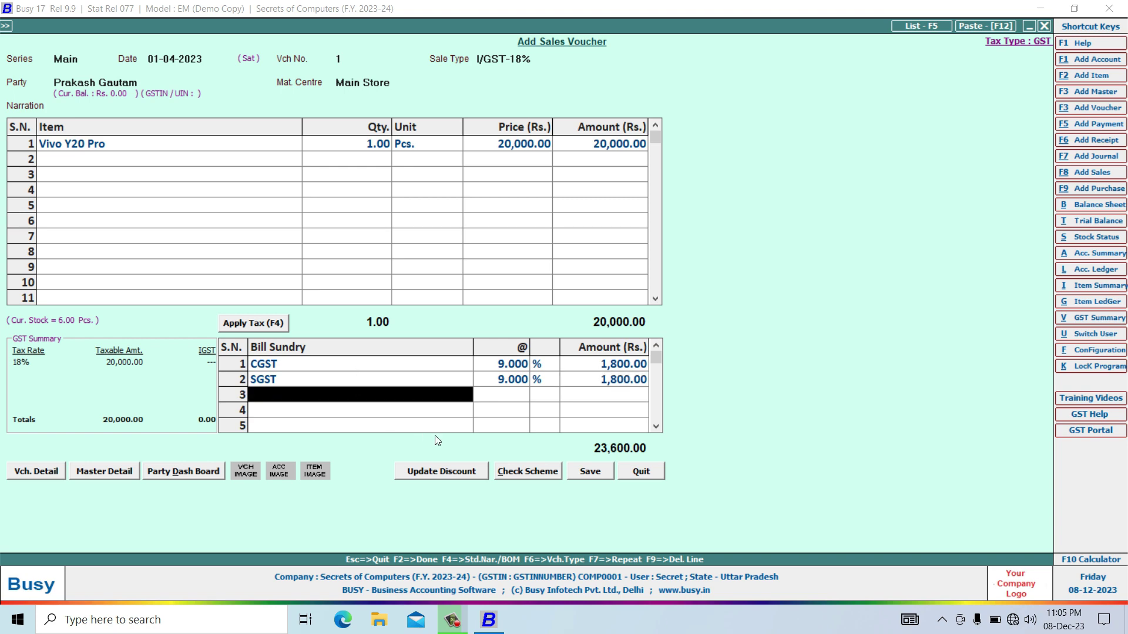
pyautogui.click(590, 472)
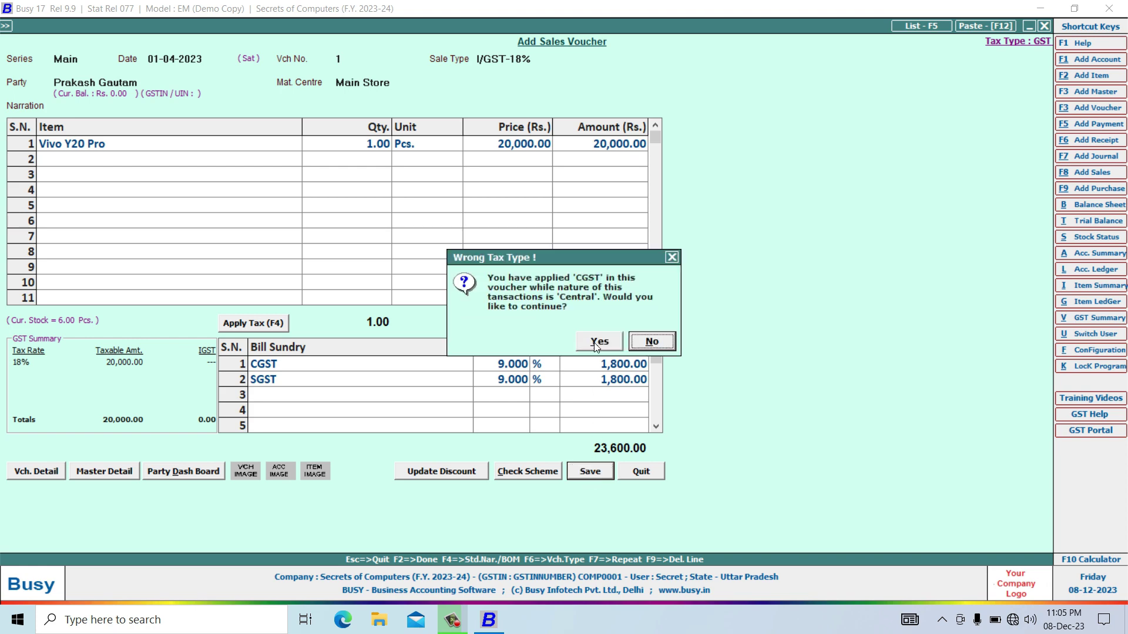
# Accept the tax warnings, 23,600.00 bill reference and transport details, then preview the STANDARD invoice.
pyautogui.click(597, 343)
pyautogui.click(598, 343)
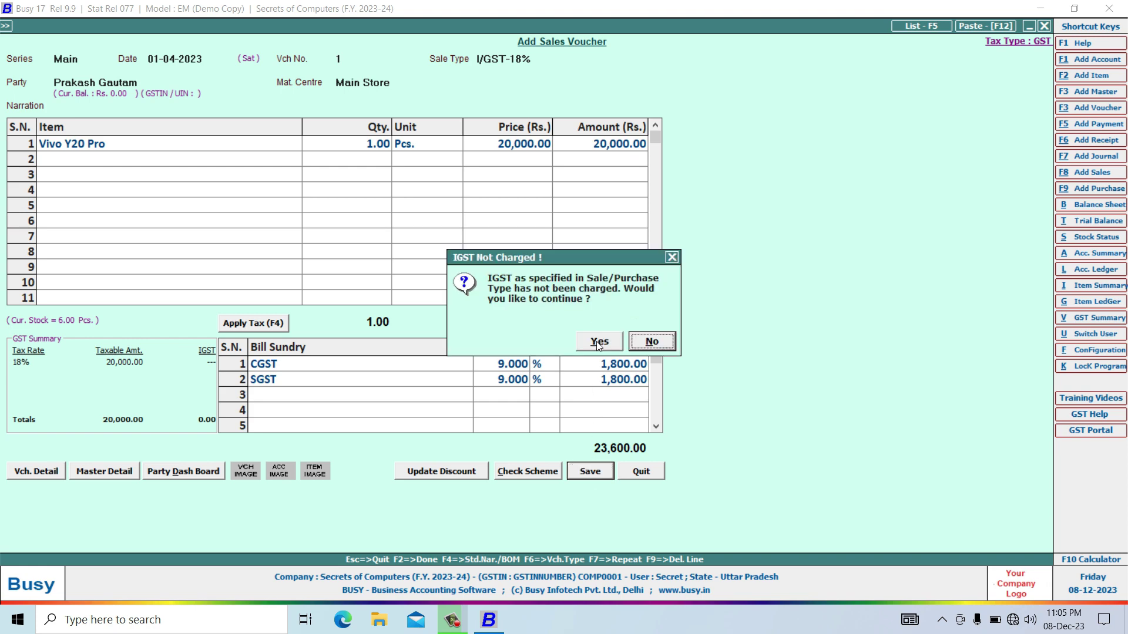
pyautogui.click(599, 343)
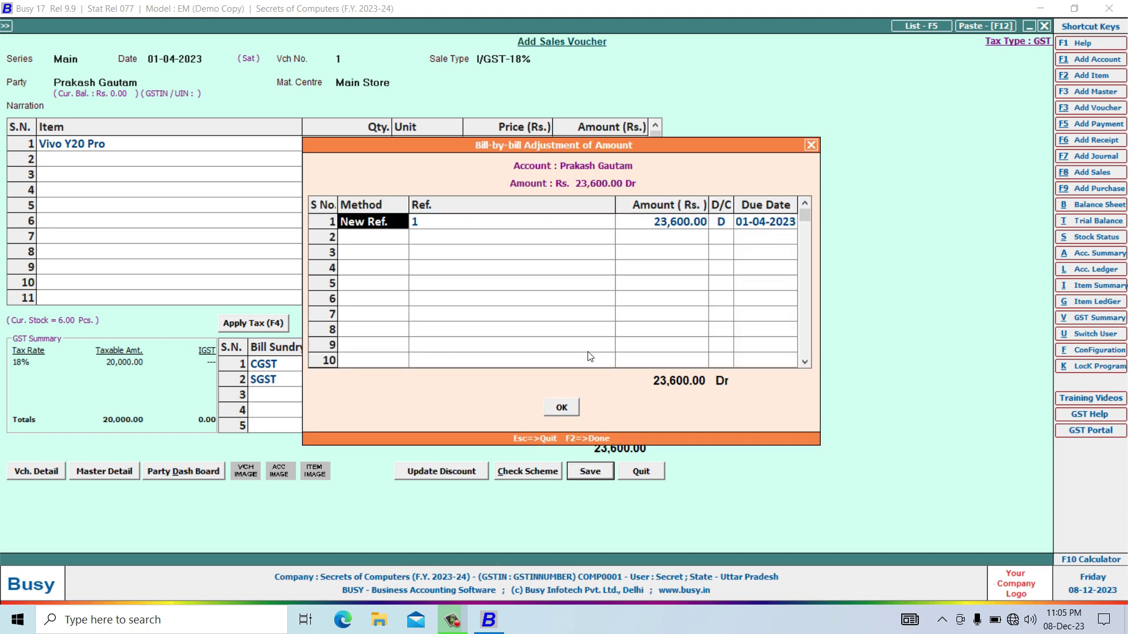
pyautogui.click(567, 410)
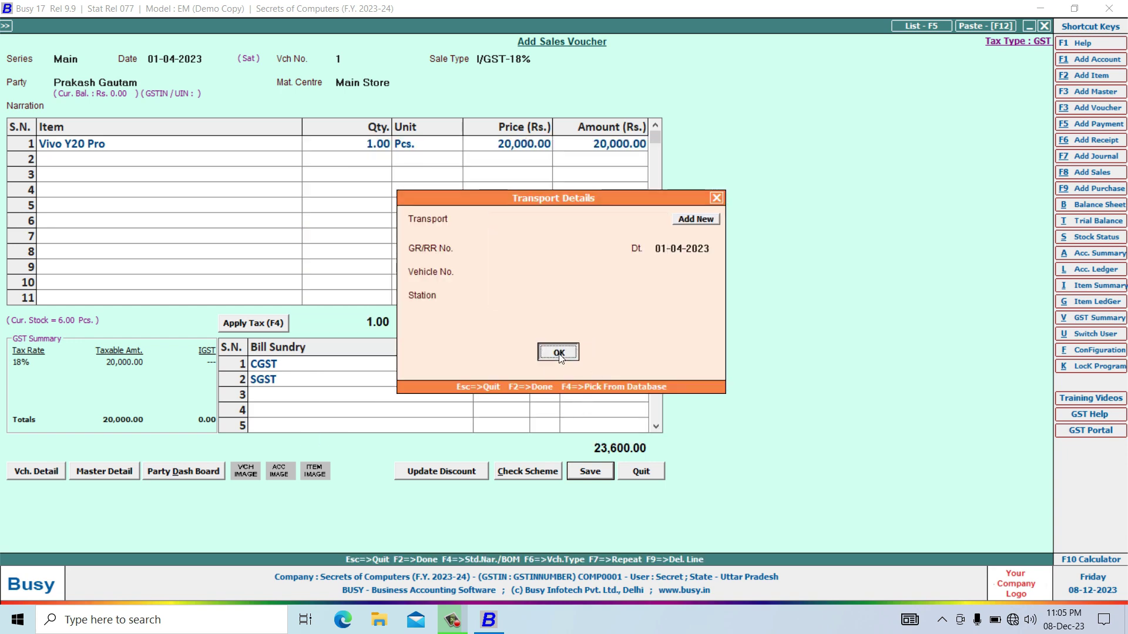
pyautogui.click(576, 355)
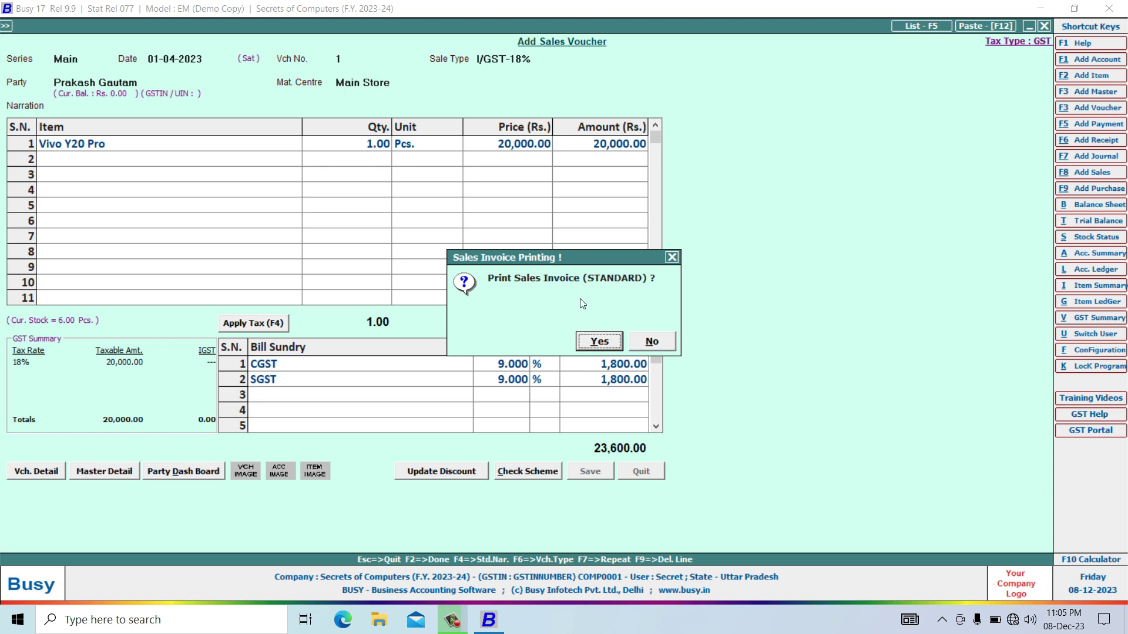
pyautogui.press('Return')
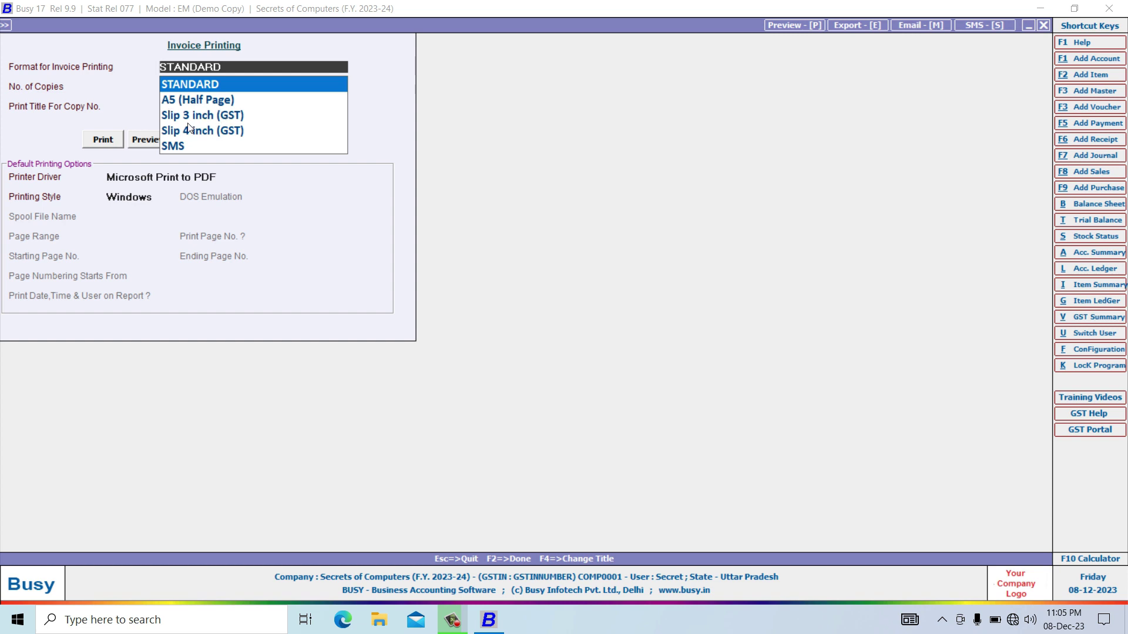
pyautogui.click(147, 141)
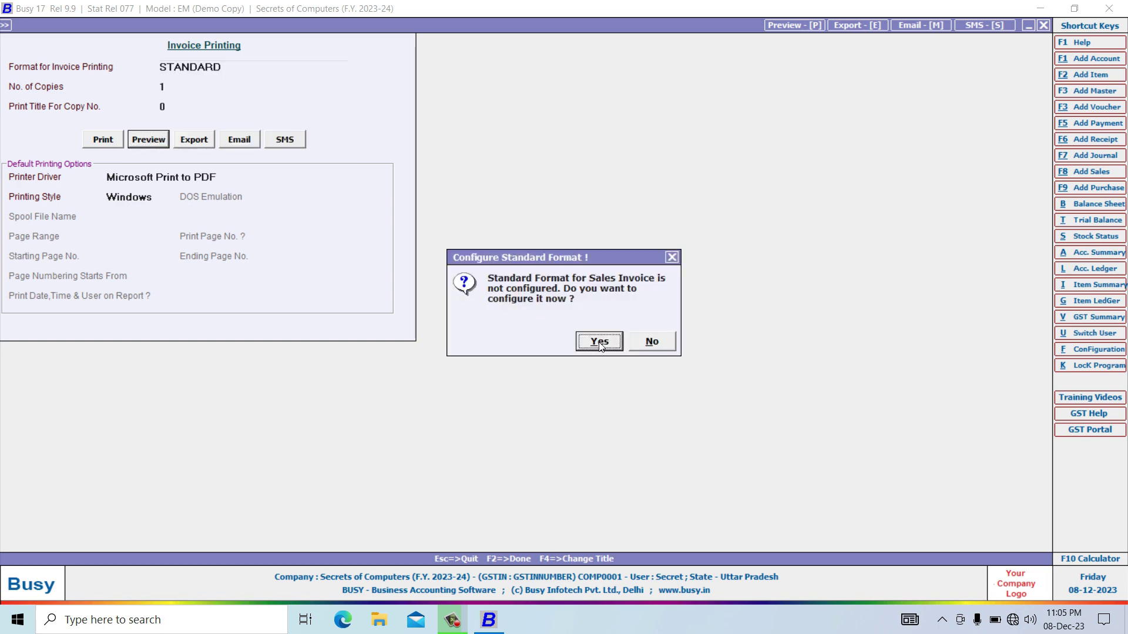
# Configure and save the Standard invoice layout, review the 23,600.00 tax invoice preview, then close it.
pyautogui.click(598, 343)
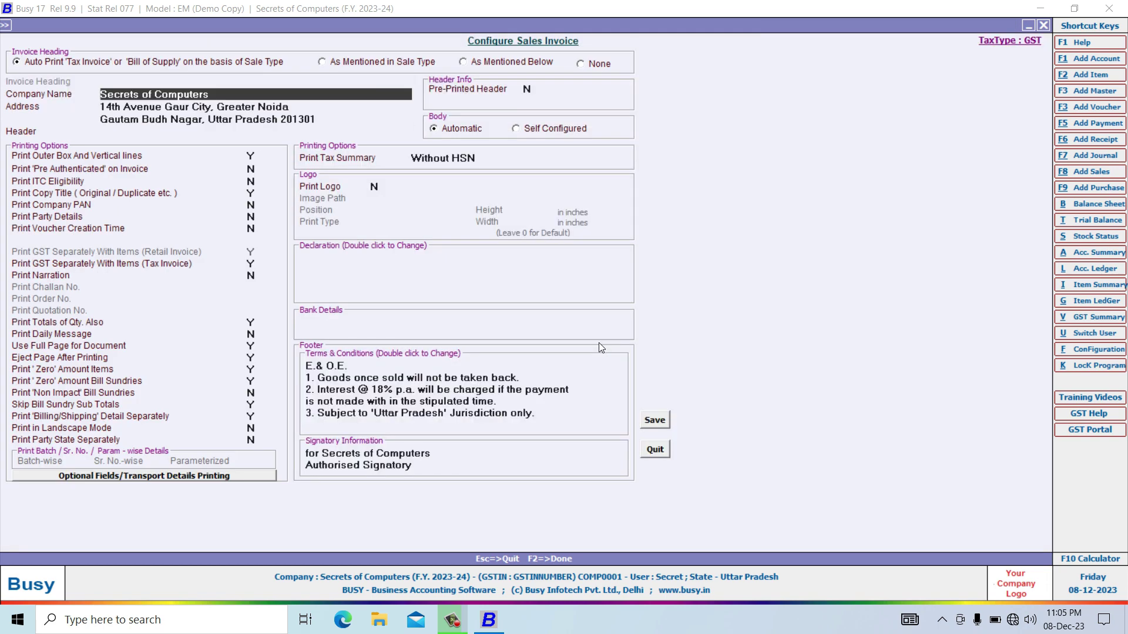
pyautogui.click(652, 421)
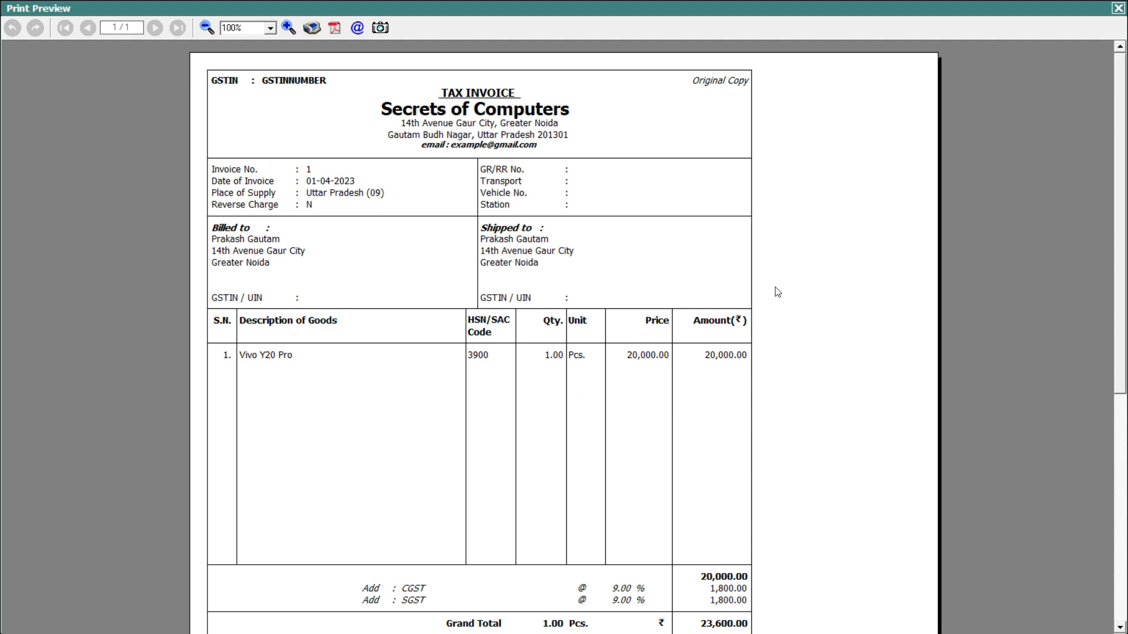
pyautogui.moveTo(1120, 204)
pyautogui.mouseDown()
pyautogui.moveTo(1126, 447)
pyautogui.moveTo(1115, 162)
pyautogui.mouseUp()
pyautogui.click(1118, 7)
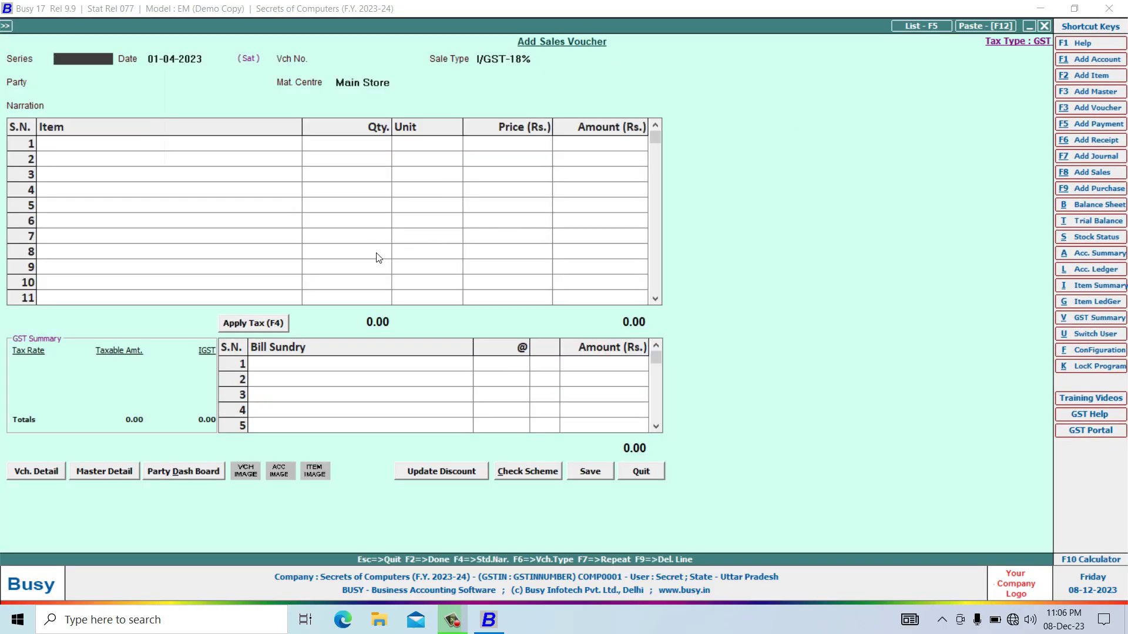
# Leave new voucher entry and reopen sales voucher 1 for modification.
pyautogui.press('Escape')
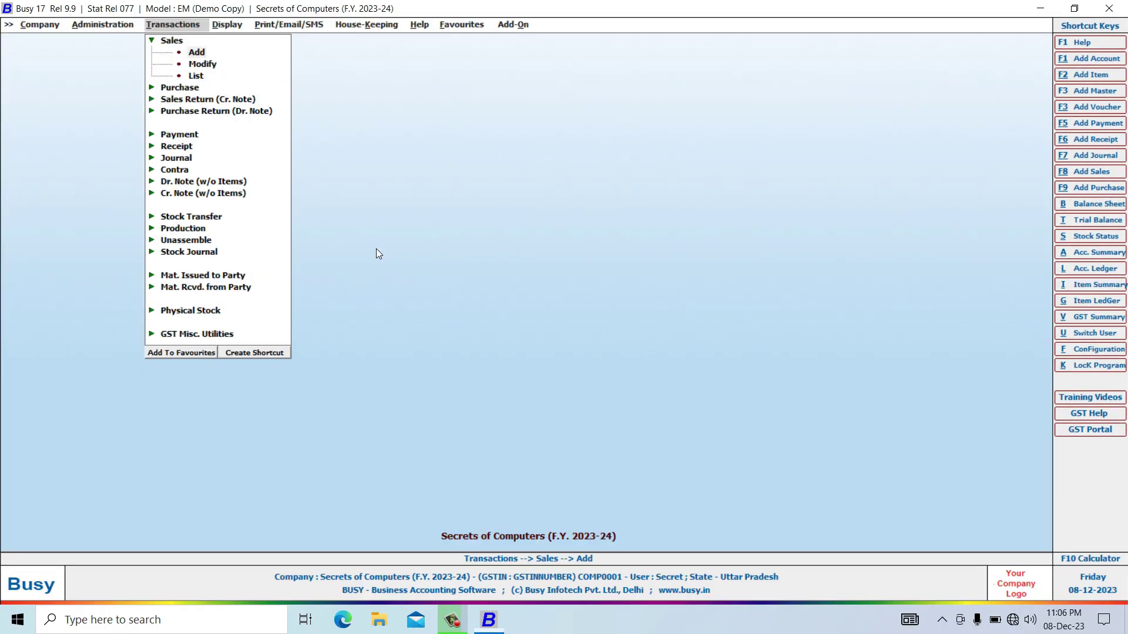
pyautogui.click(194, 65)
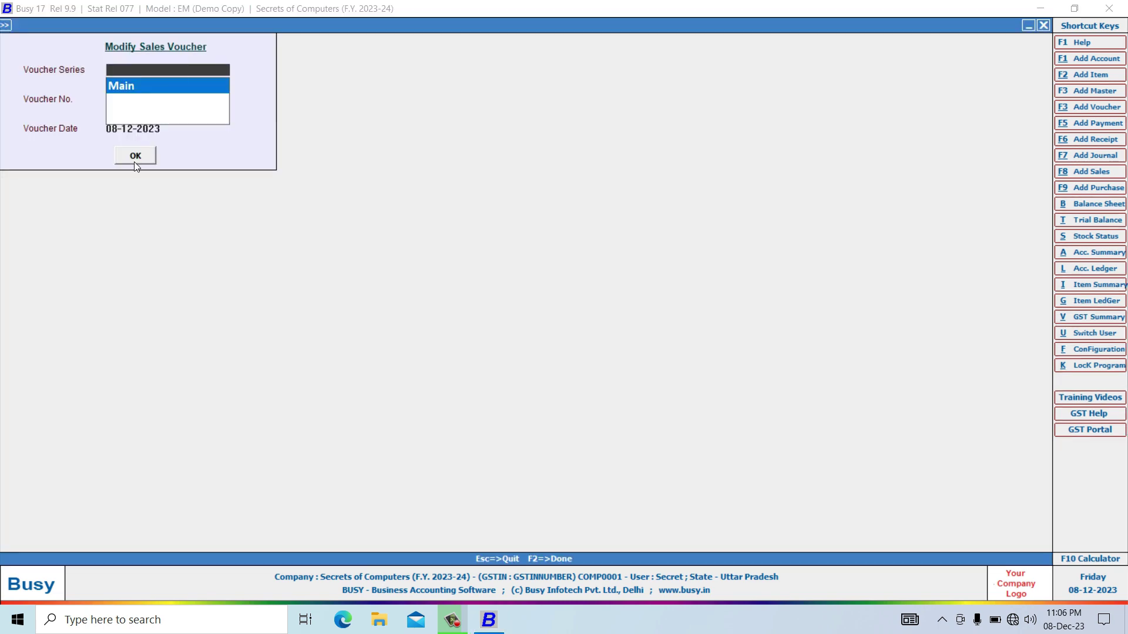
pyautogui.click(136, 157)
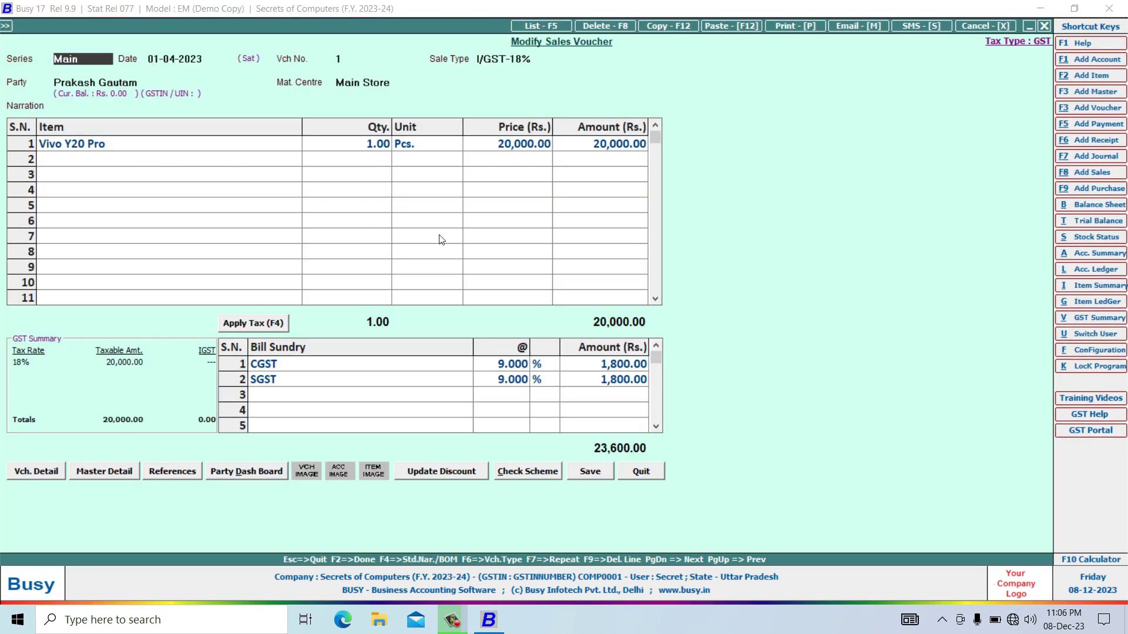
# Bring up the print-type choice for voucher 1, backing out of one invoice print attempt.
pyautogui.click(784, 27)
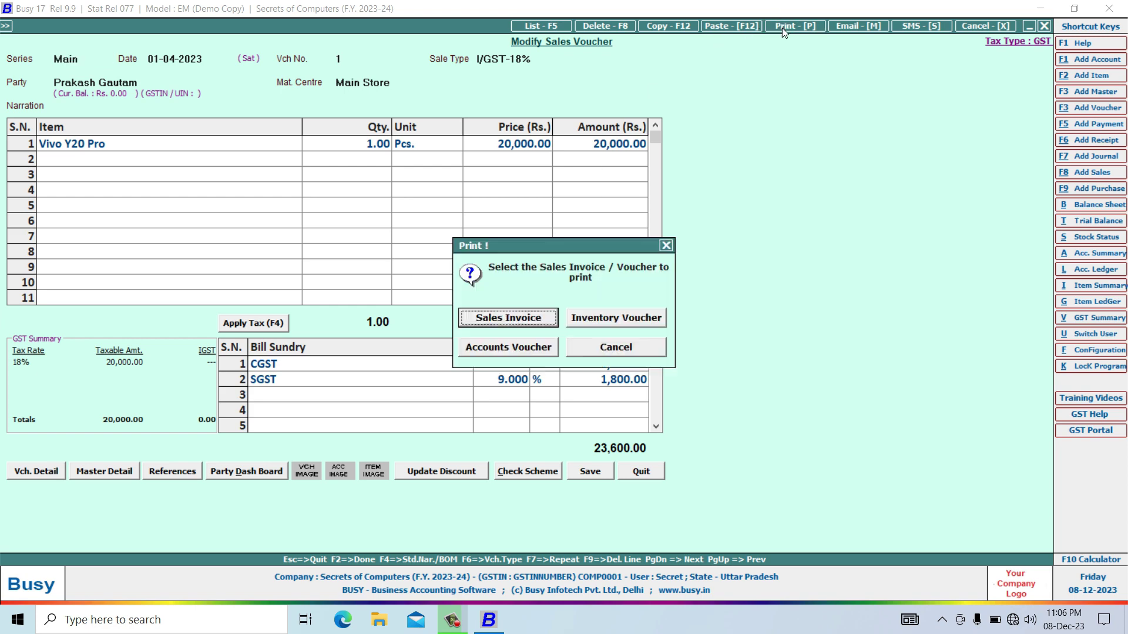
pyautogui.click(496, 319)
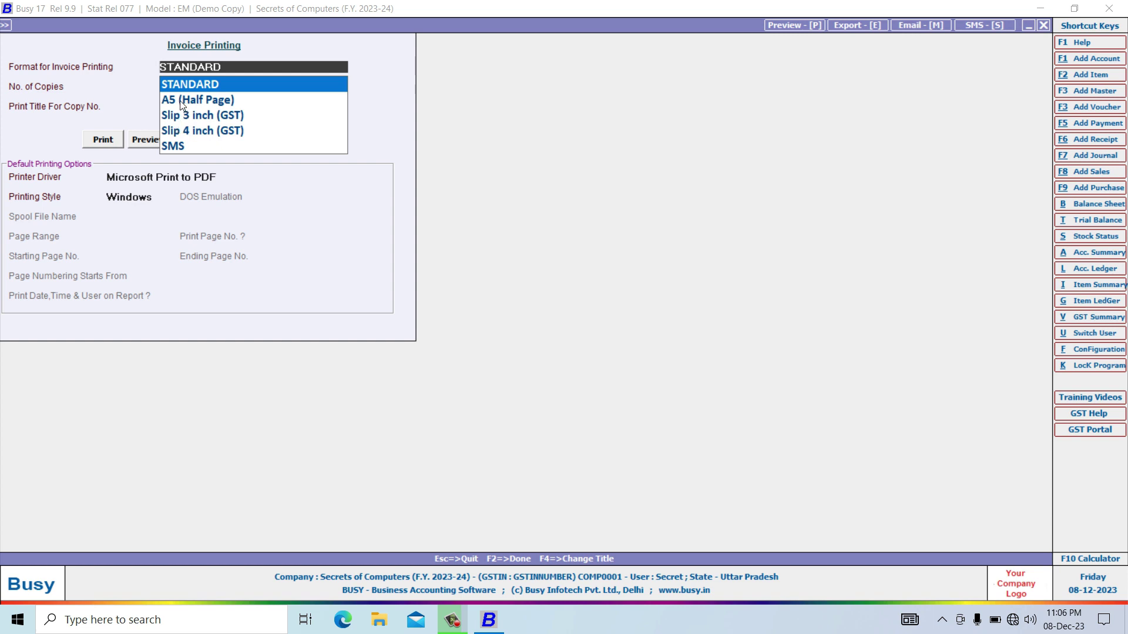
pyautogui.press('Escape')
pyautogui.press('Escape')
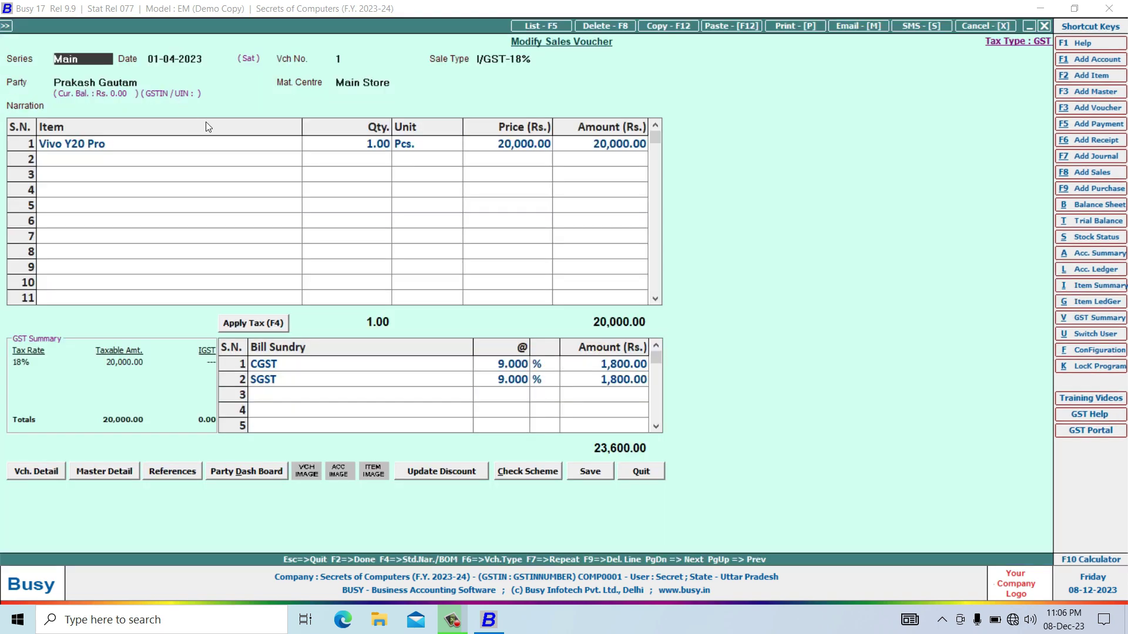
pyautogui.click(781, 26)
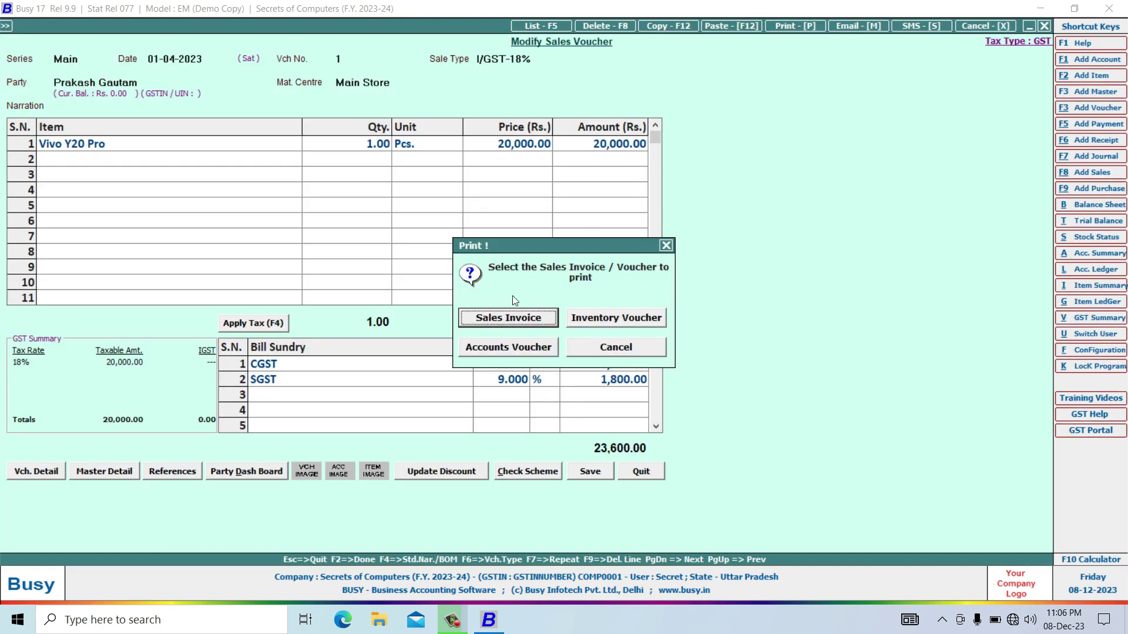
# Preview voucher 1's sales invoice in Slip 3 inch (GST) format, then close the preview.
pyautogui.click(508, 319)
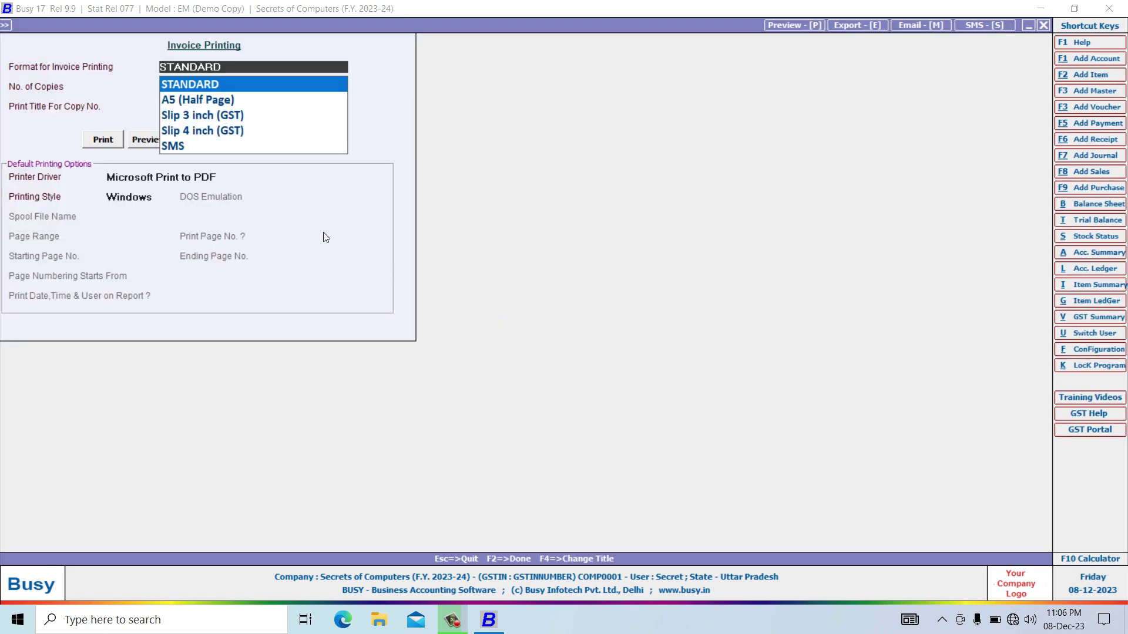
pyautogui.click(192, 116)
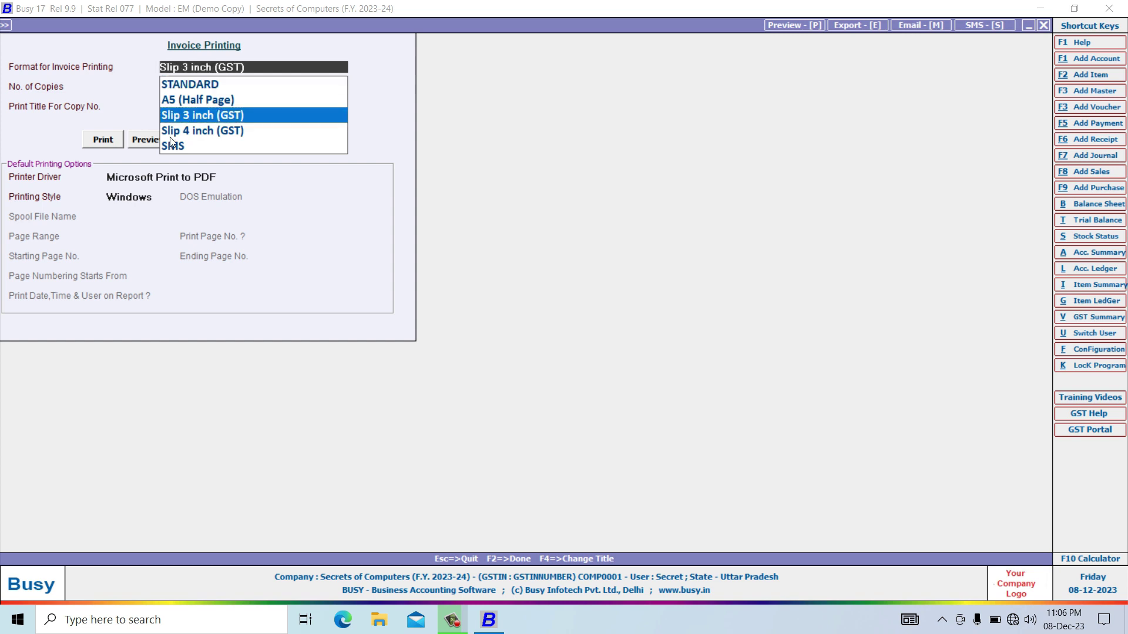
pyautogui.click(141, 143)
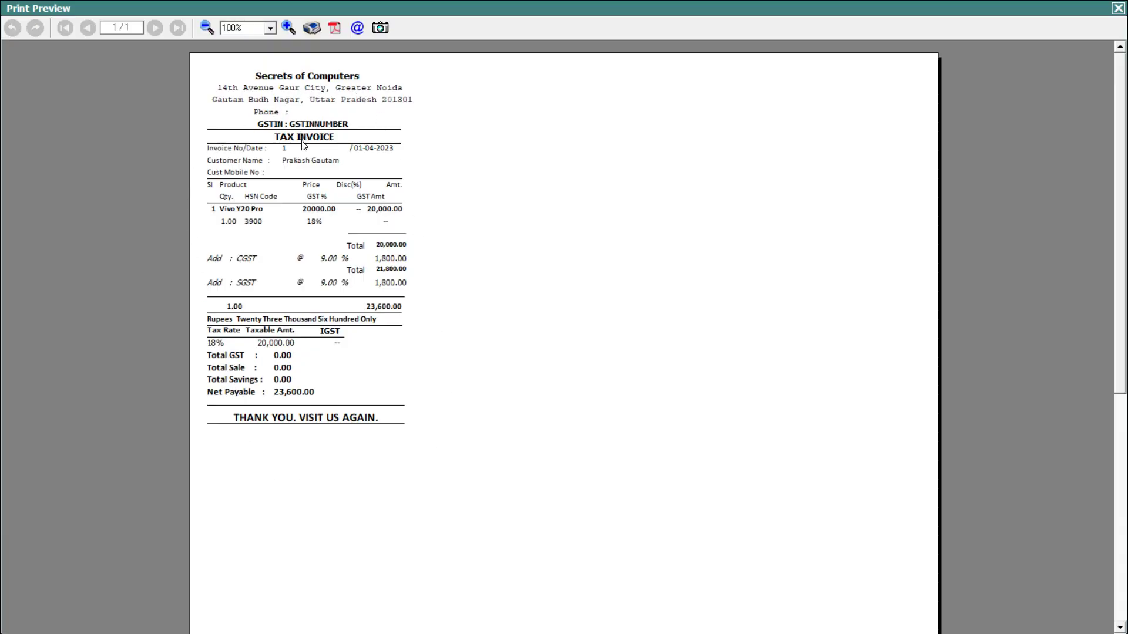
pyautogui.click(1118, 7)
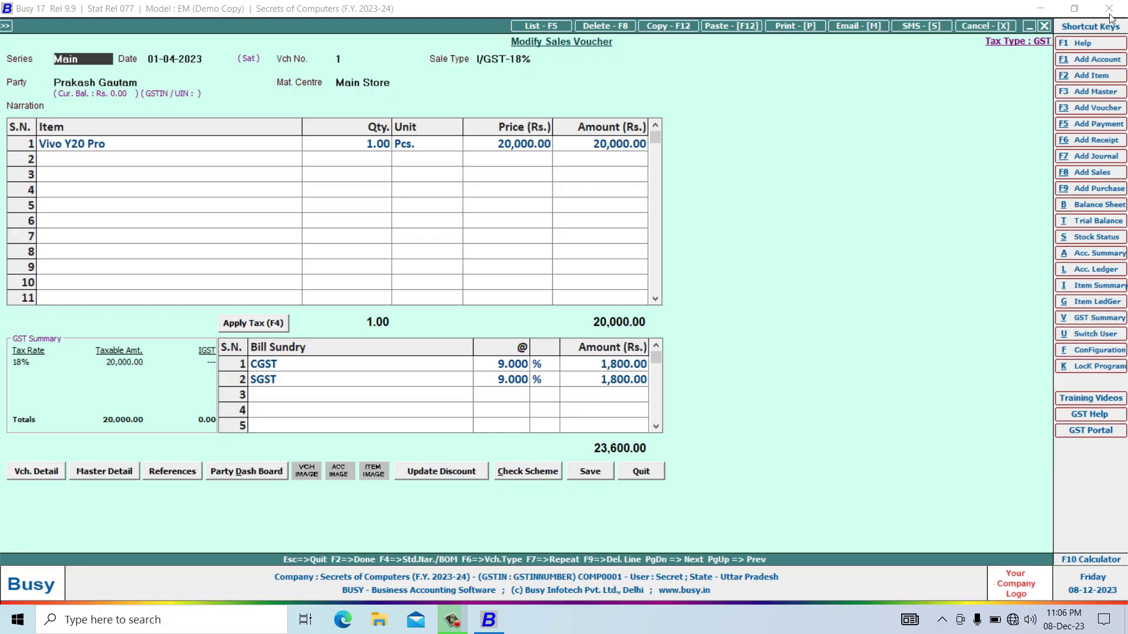
# Preview the same sales invoice in Slip 4 inch (GST) format.
pyautogui.click(784, 28)
pyautogui.click(508, 317)
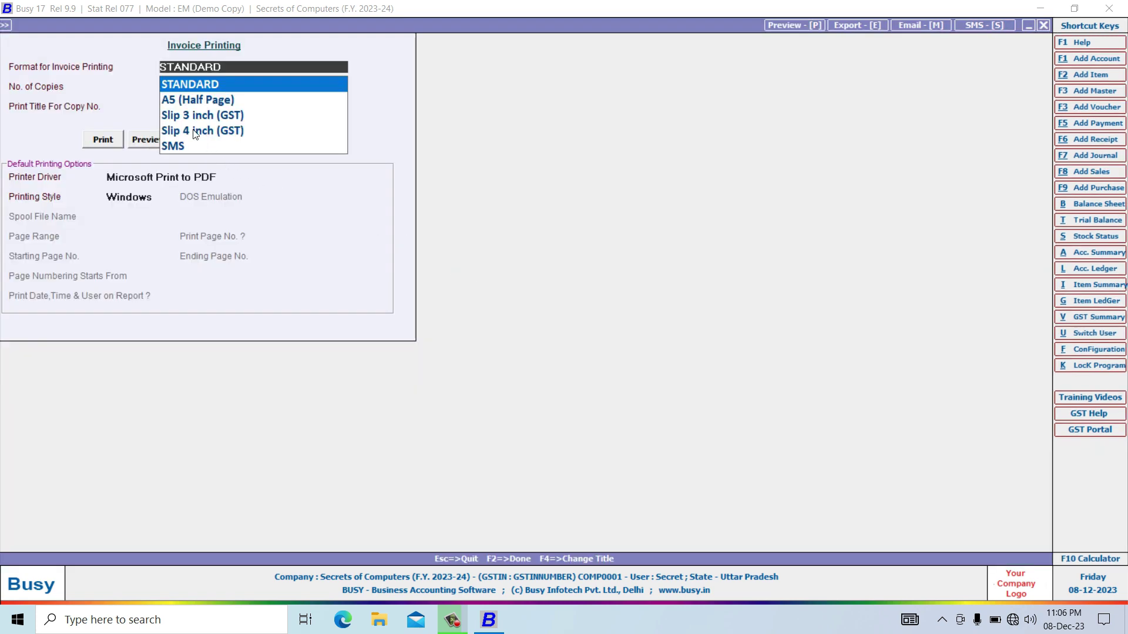
pyautogui.click(195, 132)
pyautogui.click(146, 141)
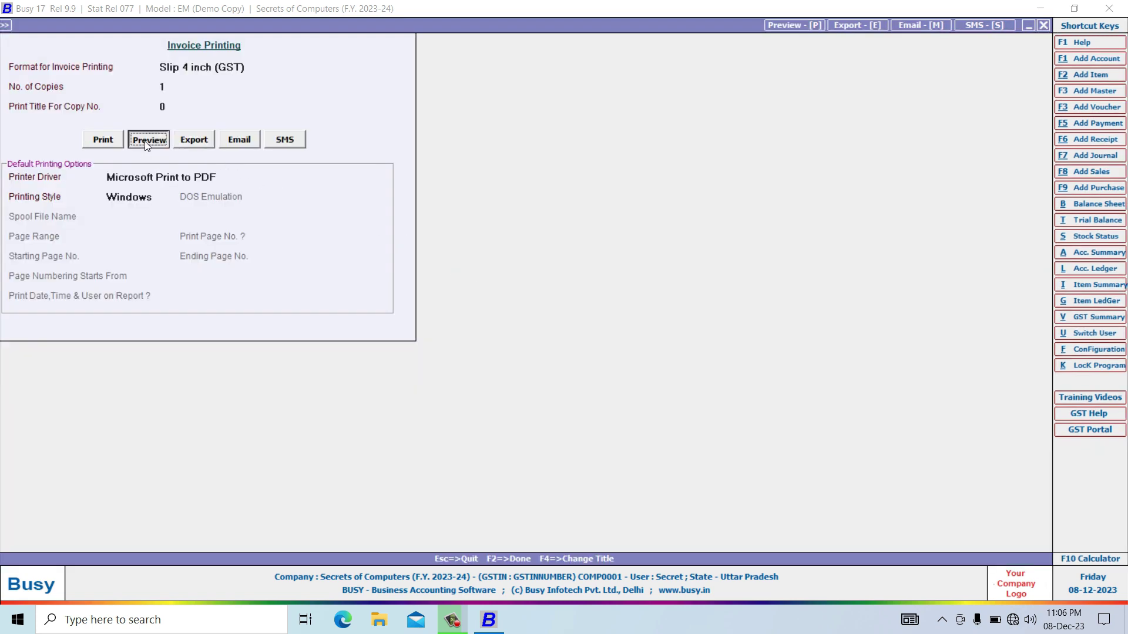